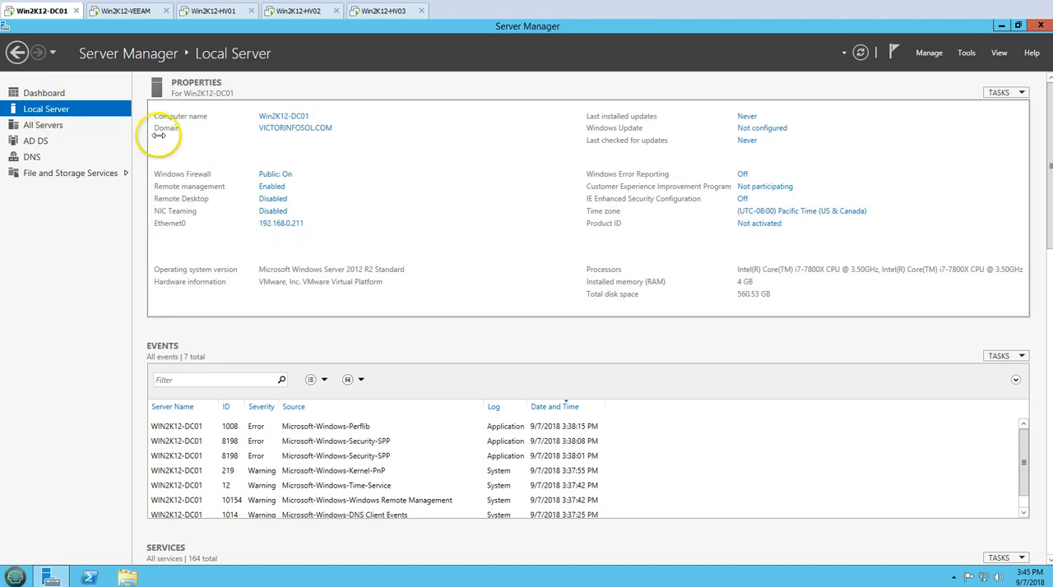
Open Active Directory Users and Computers on Win2K12-DC01 and review the computer accounts in the INDIA Servers OU.
{"action": "left_click", "coordinate": [47, 93]}
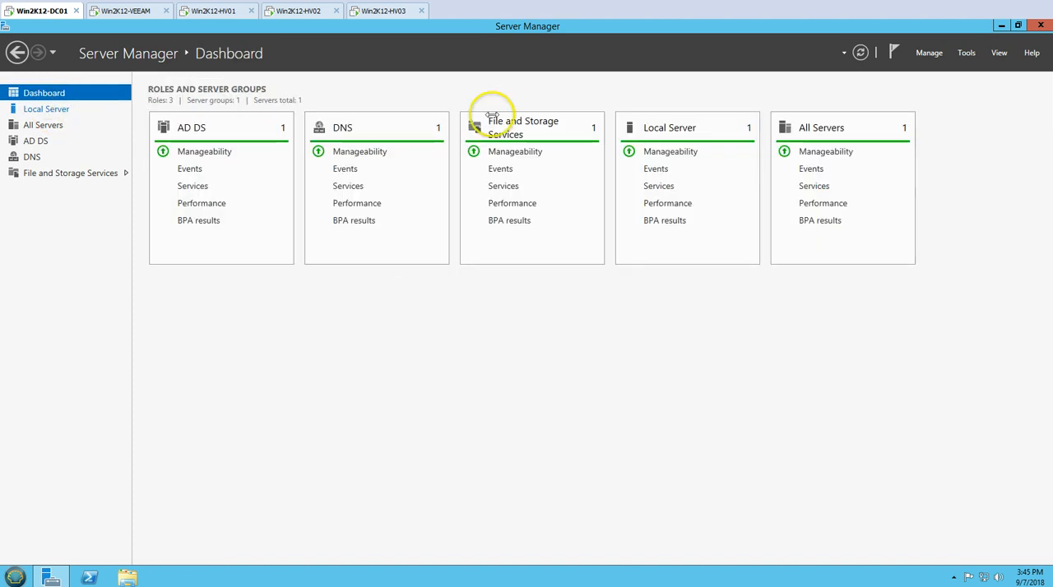
{"action": "left_click", "coordinate": [966, 52]}
{"action": "left_click", "coordinate": [923, 122]}
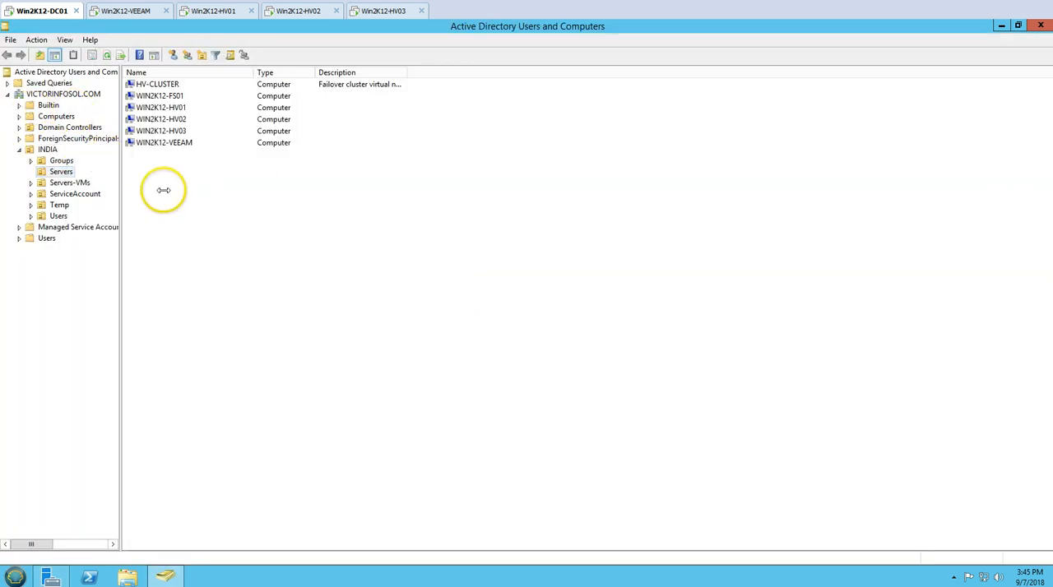
{"action": "left_click_drag", "start_coordinate": [163, 195], "coordinate": [156, 83]}
{"action": "left_click", "coordinate": [200, 205]}
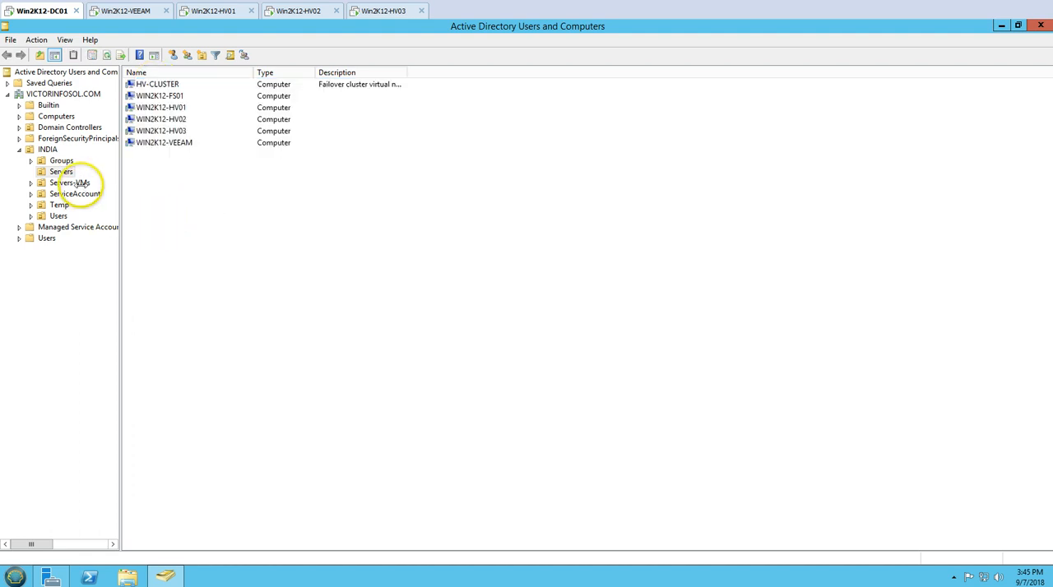
Review the virtual machine computer accounts in the Servers-VMs OU.
{"action": "left_click_drag", "start_coordinate": [150, 174], "coordinate": [131, 74]}
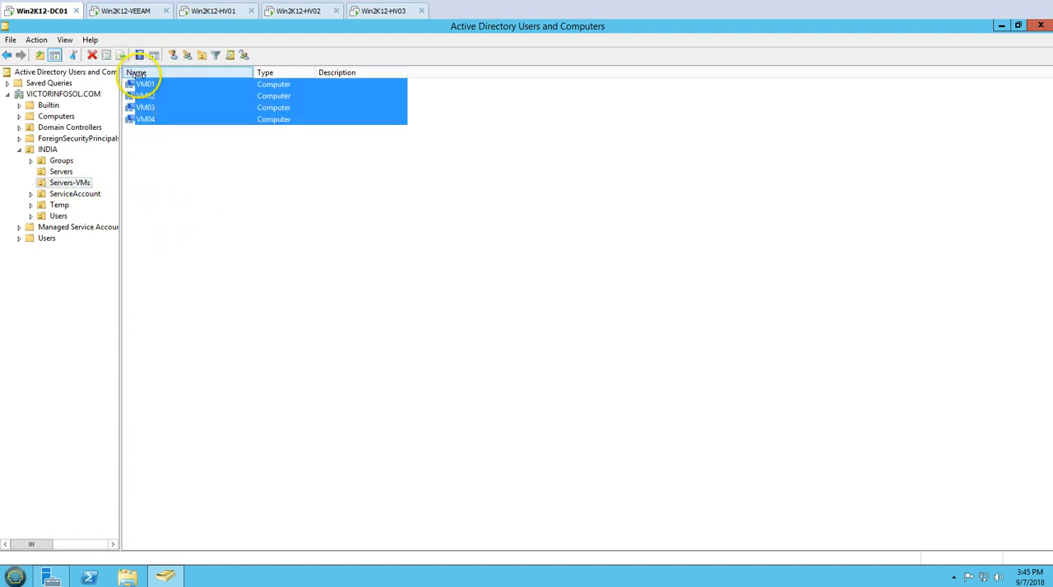
{"action": "left_click", "coordinate": [179, 177]}
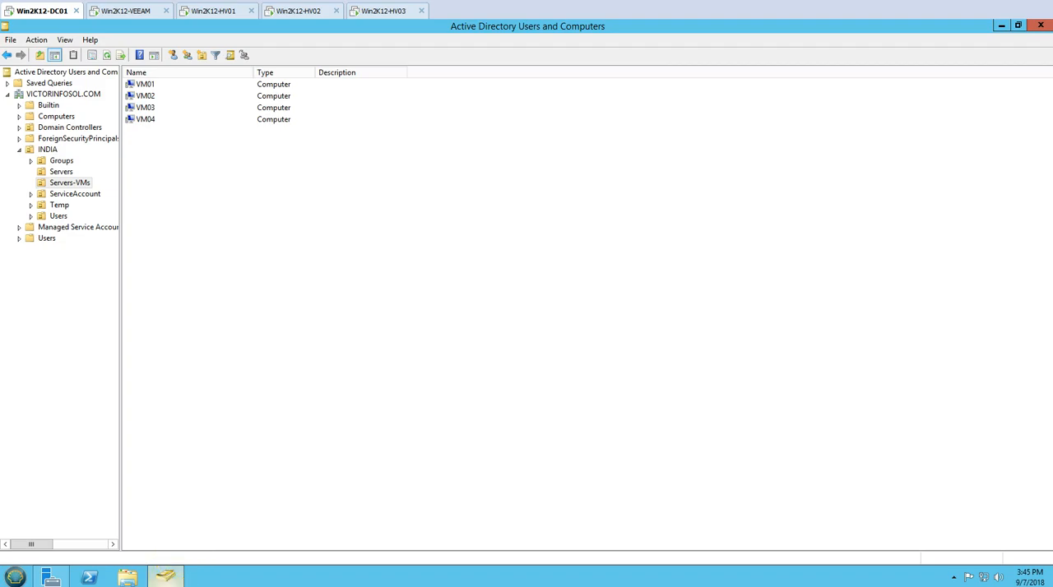
{"action": "mouse_move", "coordinate": [166, 577]}
{"action": "left_click", "coordinate": [136, 552]}
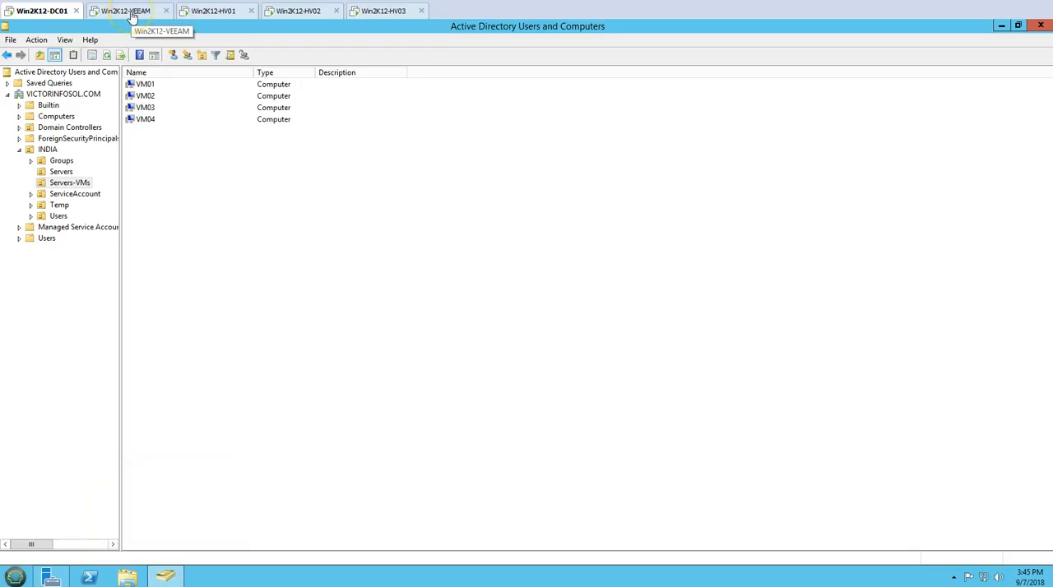
Switch to Win2K12-VEEAM and connect the Veeam Backup & Replication console to localhost on port 9392 with Windows session authentication.
{"action": "left_click", "coordinate": [130, 14]}
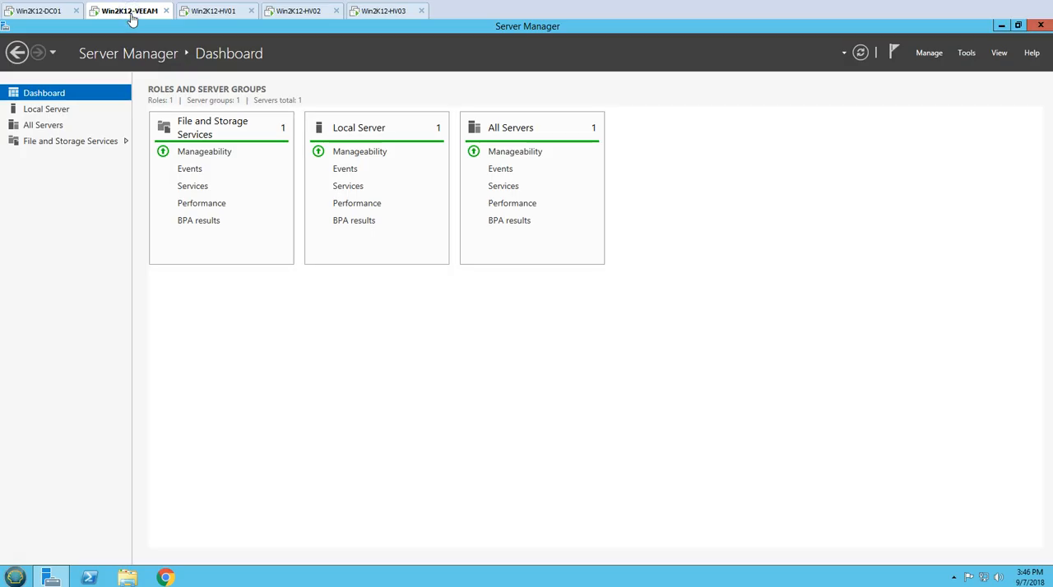
{"action": "left_click", "coordinate": [47, 109]}
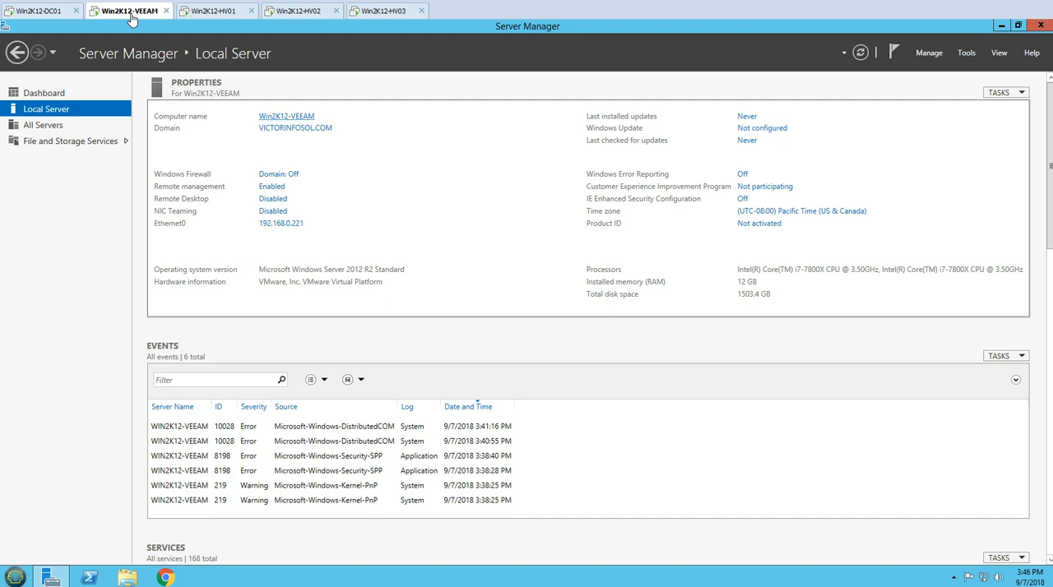
{"action": "left_click", "coordinate": [1001, 25]}
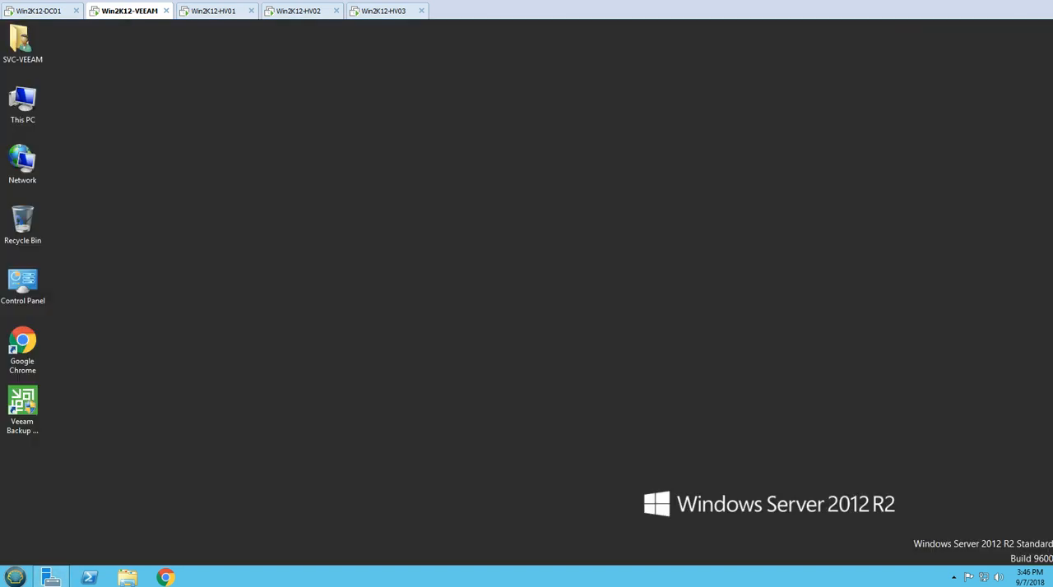
{"action": "double_click", "coordinate": [22, 403]}
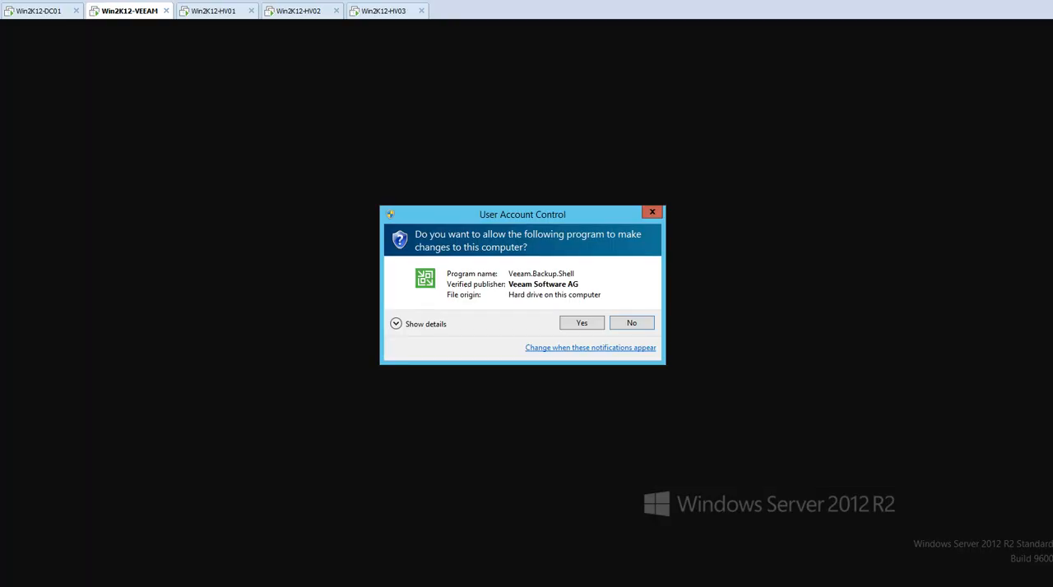
{"action": "key", "text": "Return"}
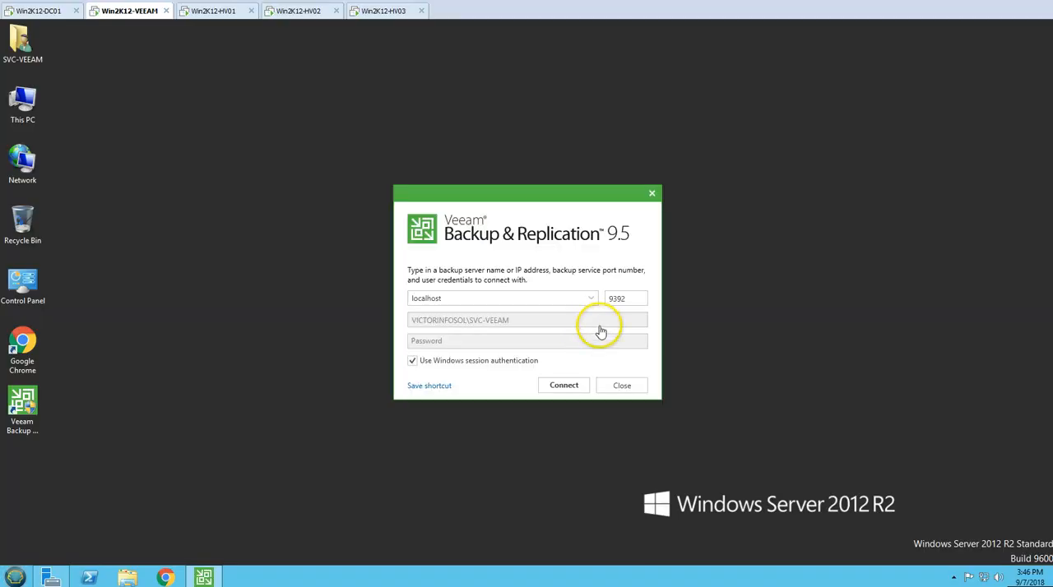
{"action": "left_click", "coordinate": [564, 386]}
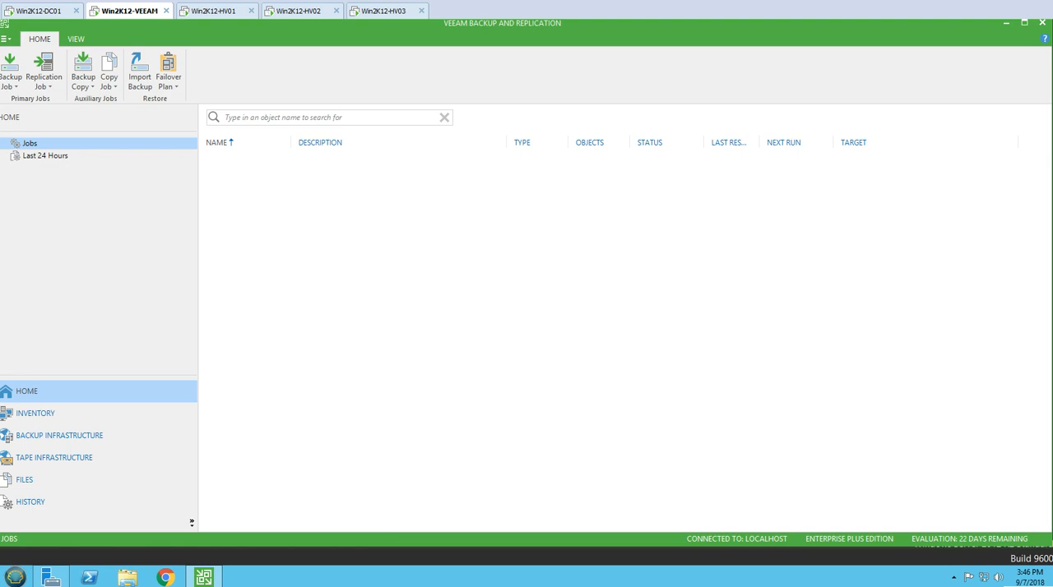
Switch to Win2K12-HV01 and open Hyper-V Manager to list that host's virtual machines.
{"action": "left_click", "coordinate": [212, 13]}
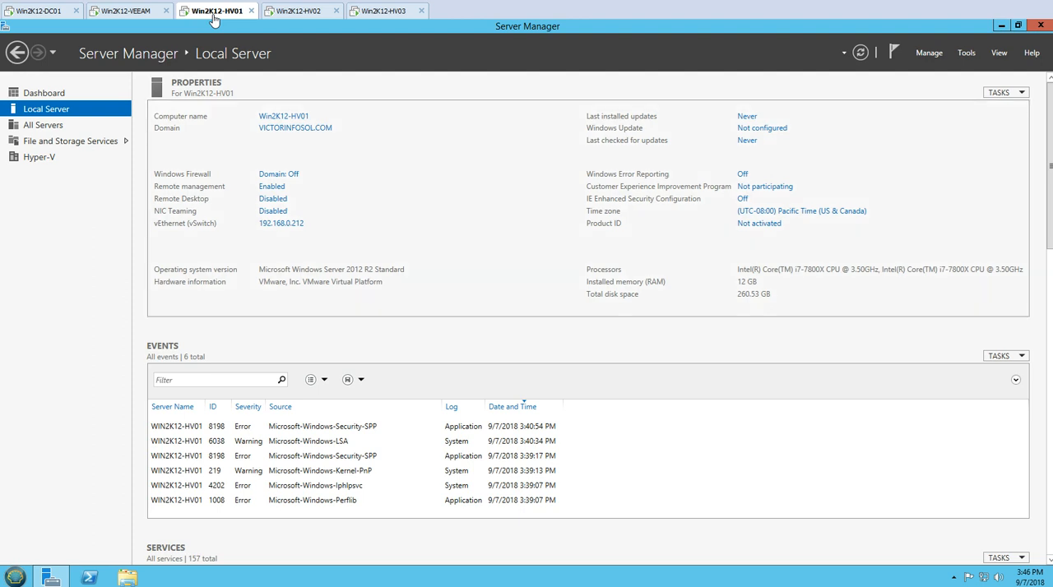
{"action": "left_click", "coordinate": [44, 93]}
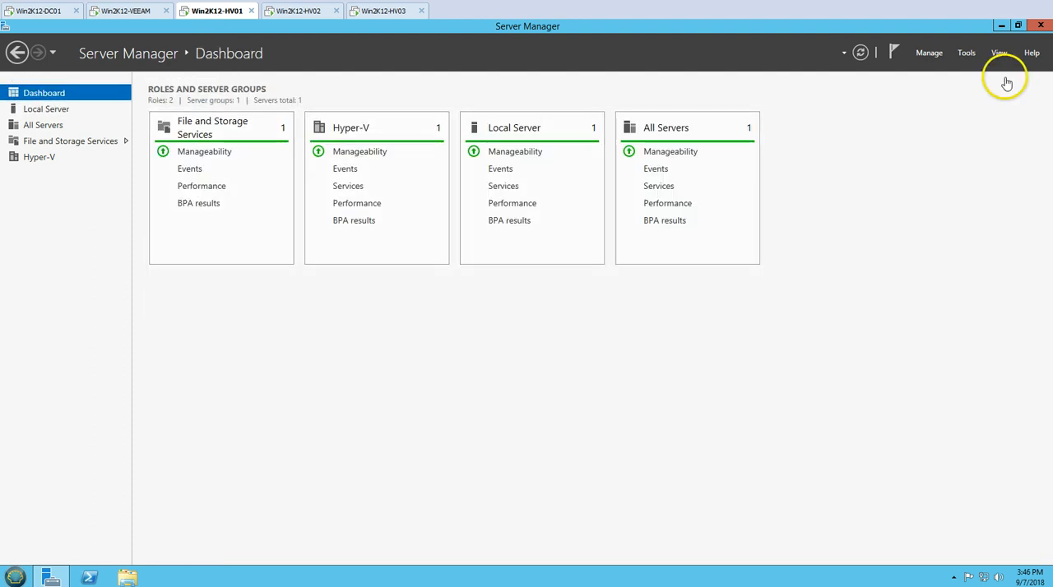
{"action": "left_click", "coordinate": [967, 52]}
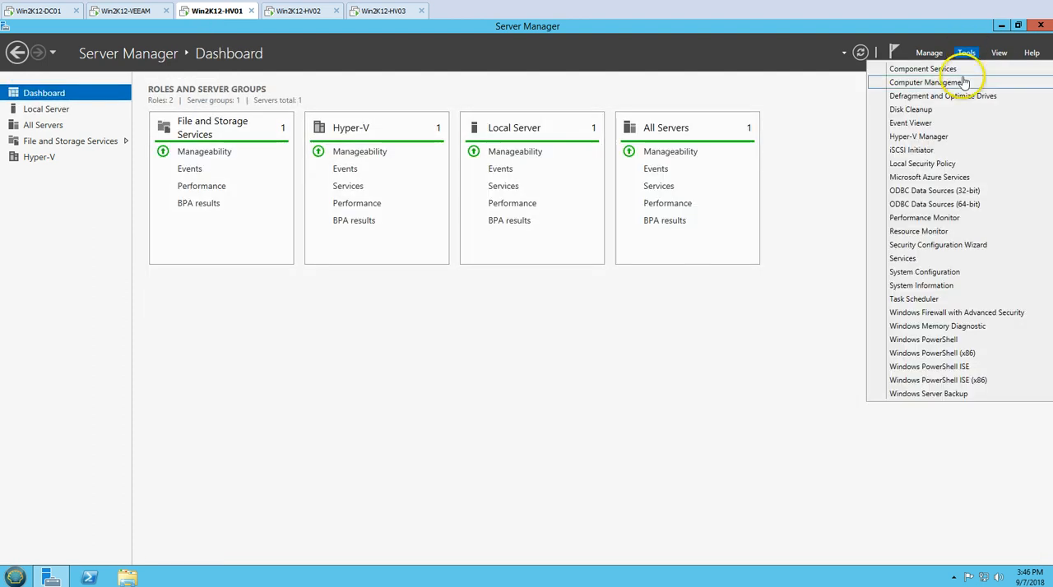
{"action": "left_click", "coordinate": [936, 142]}
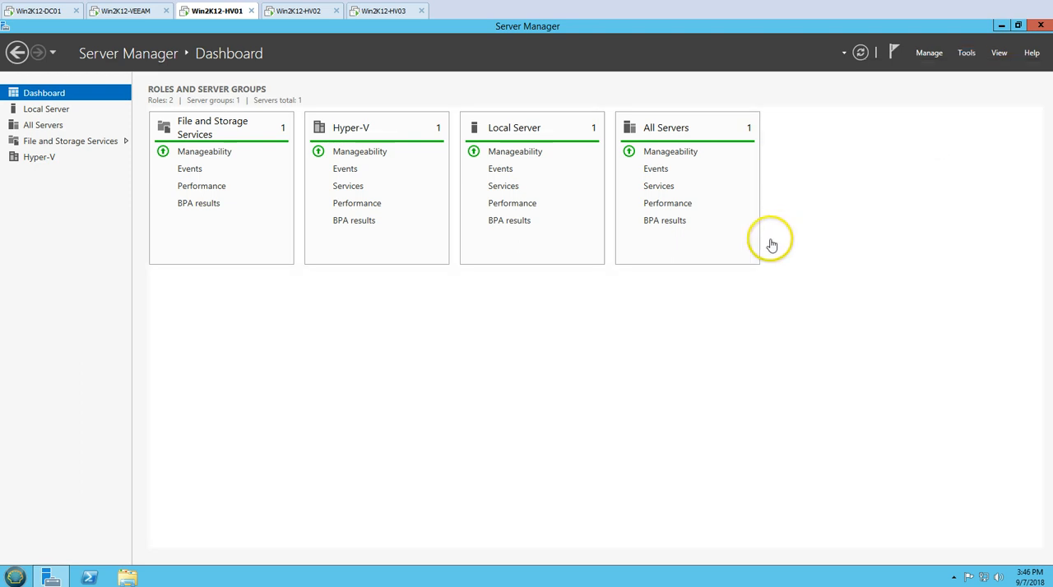
{"action": "left_click", "coordinate": [69, 91]}
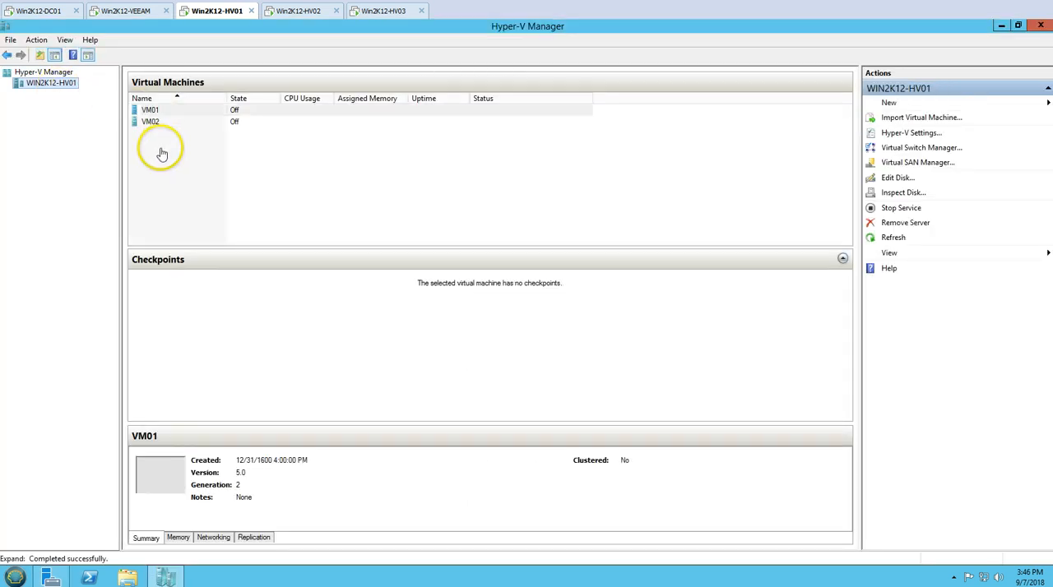
Start the virtual machines VM01 and VM02 together on WIN2K12-HV01.
{"action": "left_click", "coordinate": [156, 110]}
{"action": "left_click", "coordinate": [156, 122], "text": "shift"}
{"action": "right_click", "coordinate": [213, 123]}
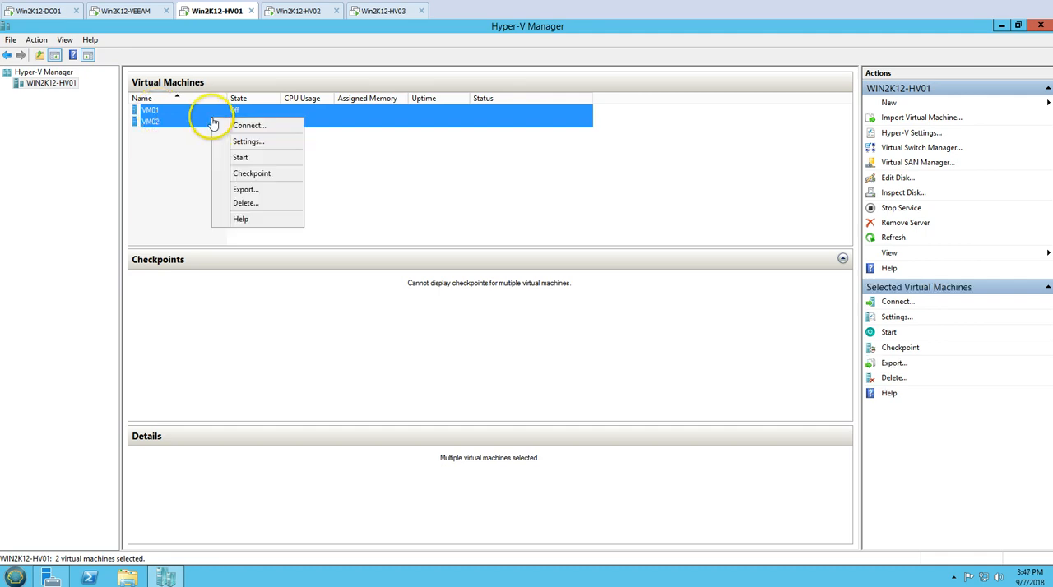
{"action": "left_click", "coordinate": [240, 157]}
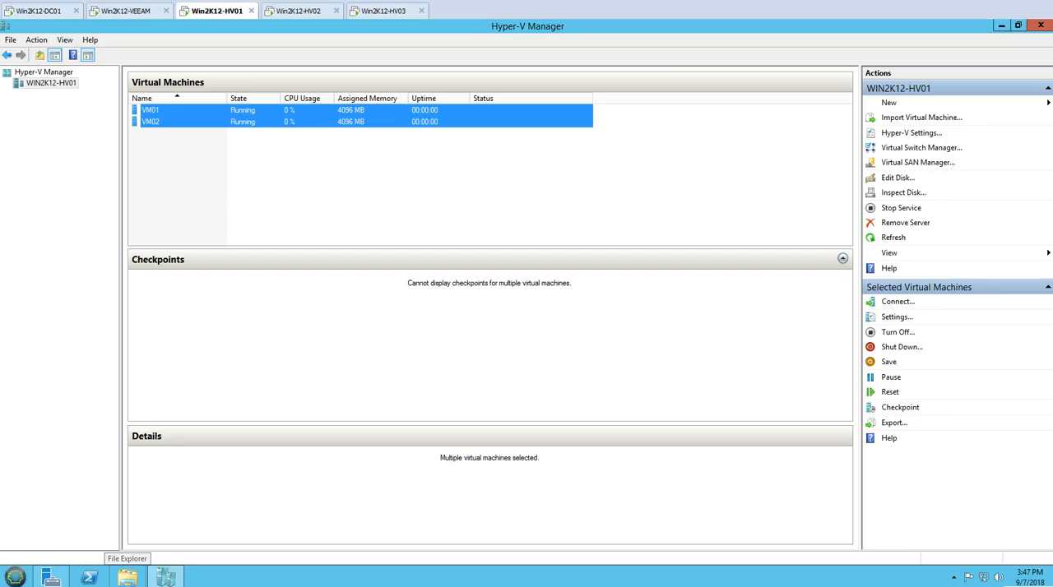
Connect to the consoles of VM01 and VM02, and minimize Hyper-V Manager and Server Manager behind them.
{"action": "left_click", "coordinate": [329, 181]}
{"action": "left_click", "coordinate": [151, 122]}
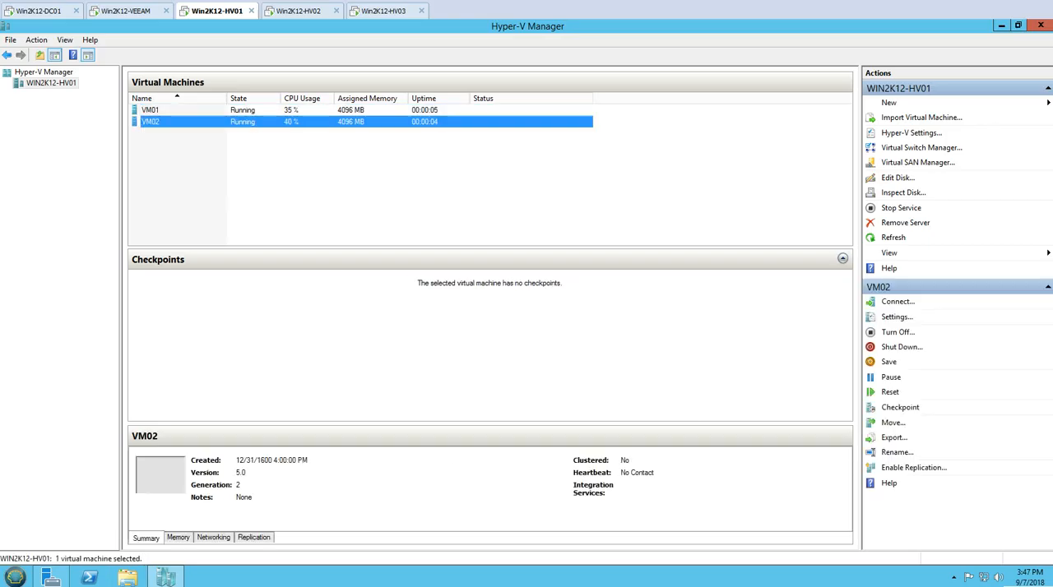
{"action": "left_click", "coordinate": [151, 110]}
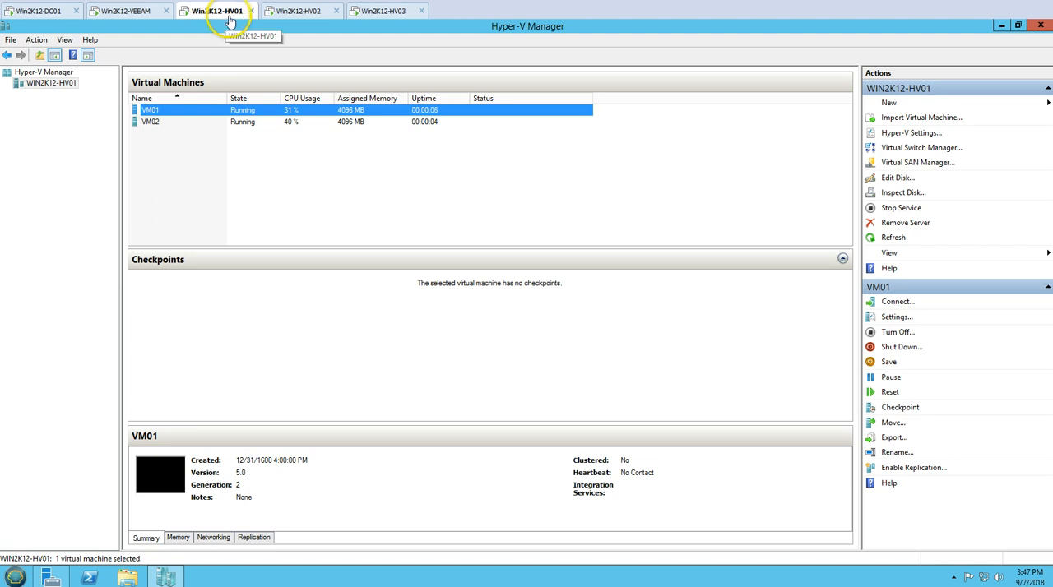
{"action": "left_click", "coordinate": [200, 121], "text": "shift"}
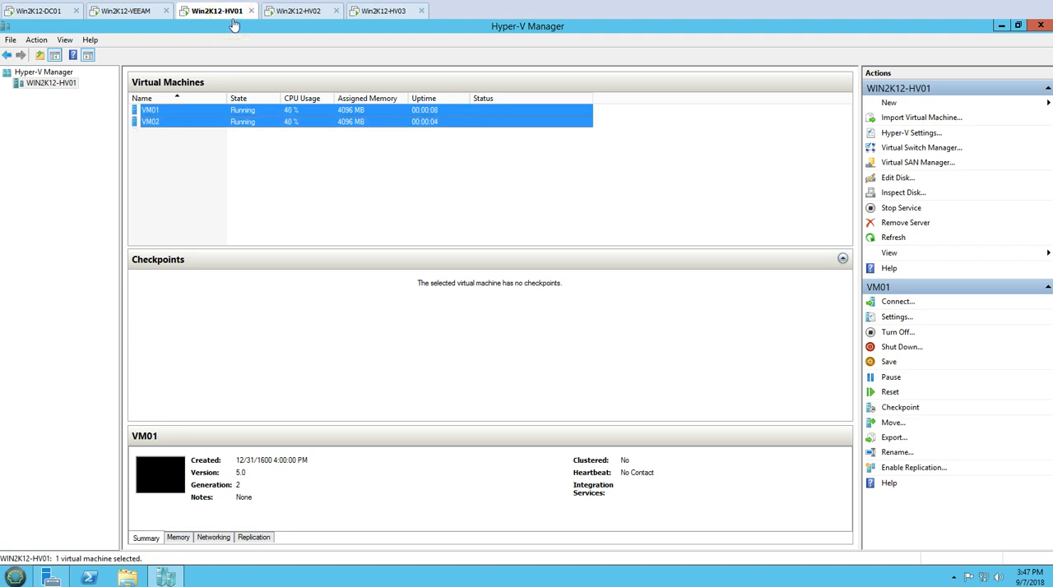
{"action": "right_click", "coordinate": [201, 112]}
{"action": "left_click", "coordinate": [238, 122]}
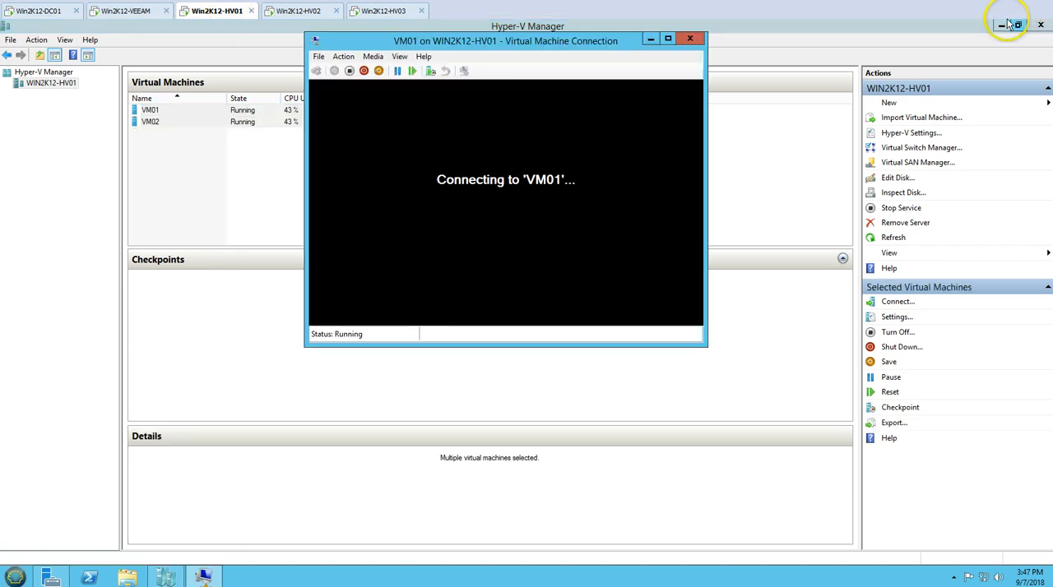
{"action": "left_click", "coordinate": [1001, 26]}
{"action": "left_click", "coordinate": [1004, 25]}
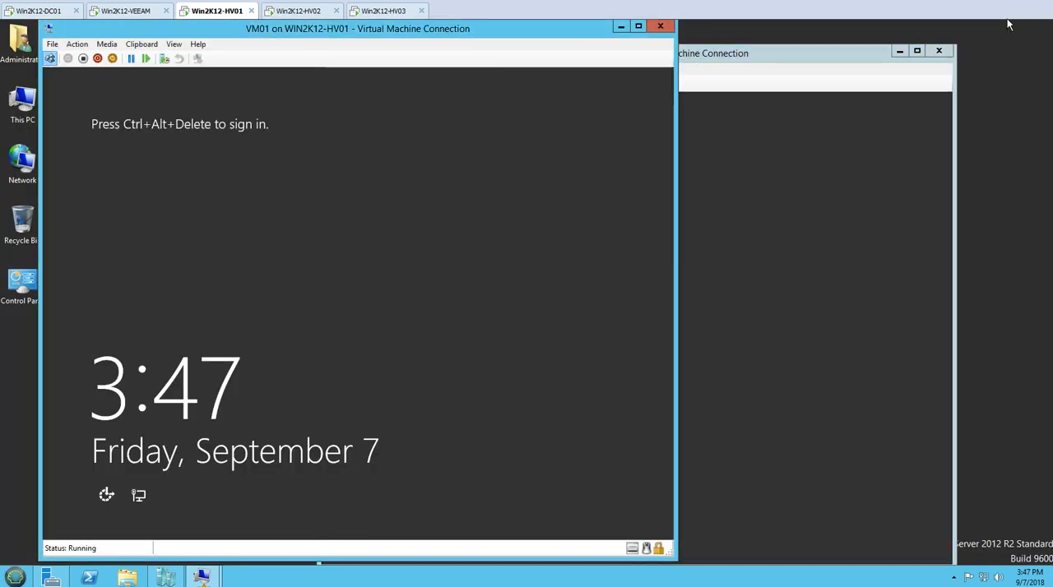
Sign in to VM01 and VM02 as the VICTORINFOSOL domain administrator, entering the account password on each.
{"action": "left_click", "coordinate": [50, 58]}
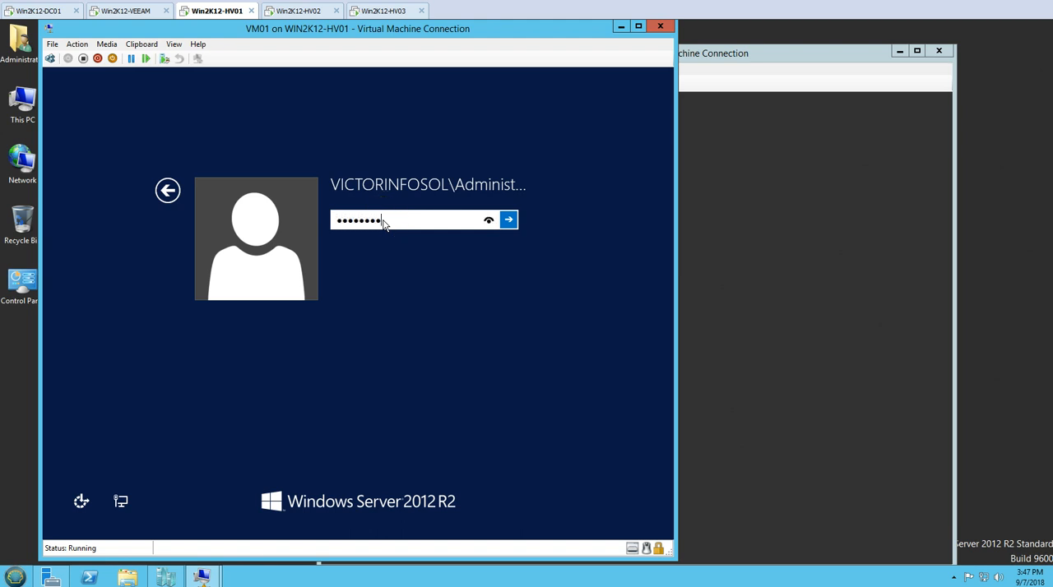
{"action": "key", "text": "Return"}
{"action": "left_click", "coordinate": [728, 176]}
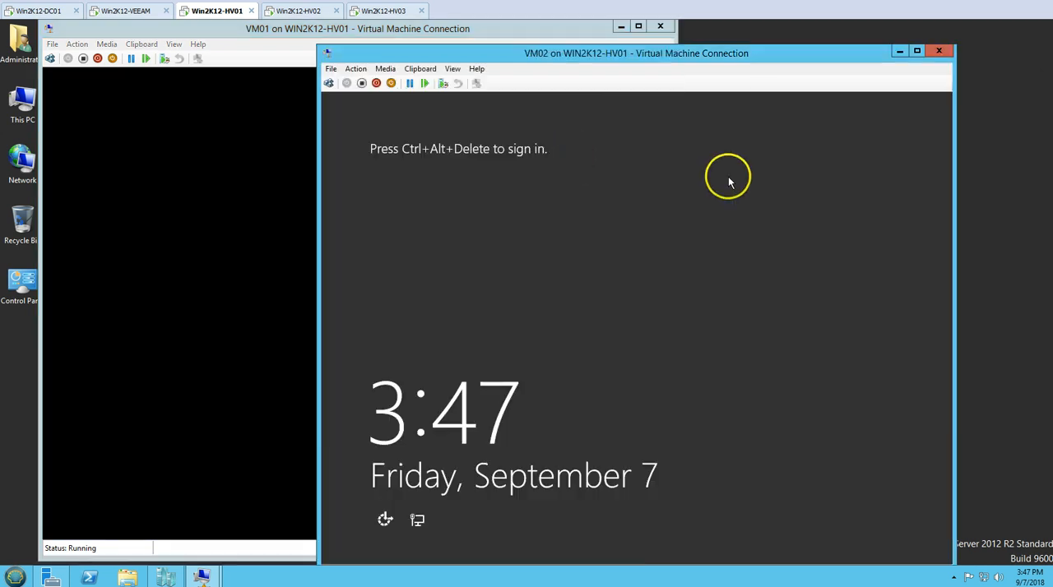
{"action": "left_click", "coordinate": [329, 83]}
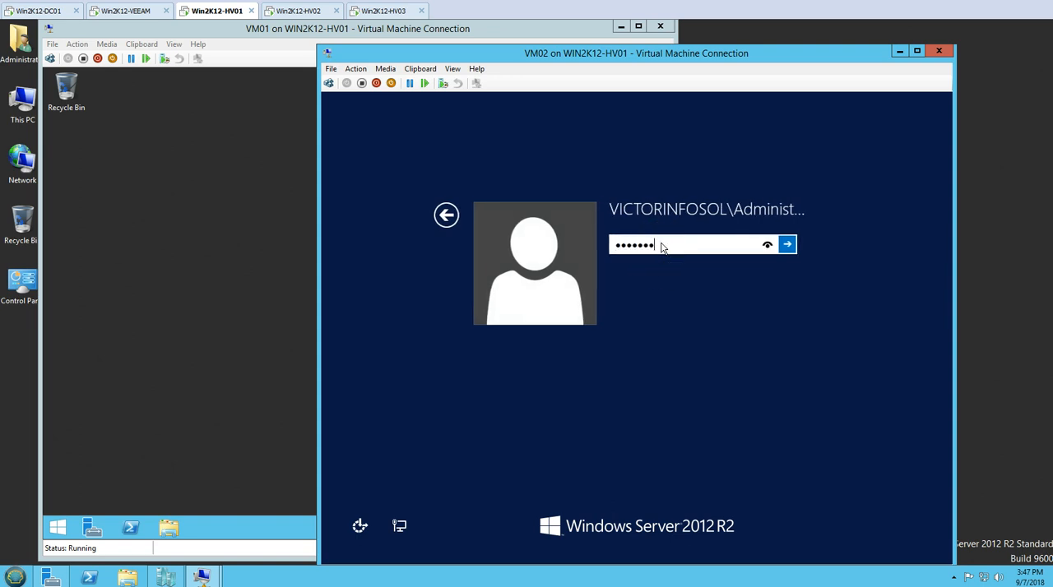
{"action": "key", "text": "Return"}
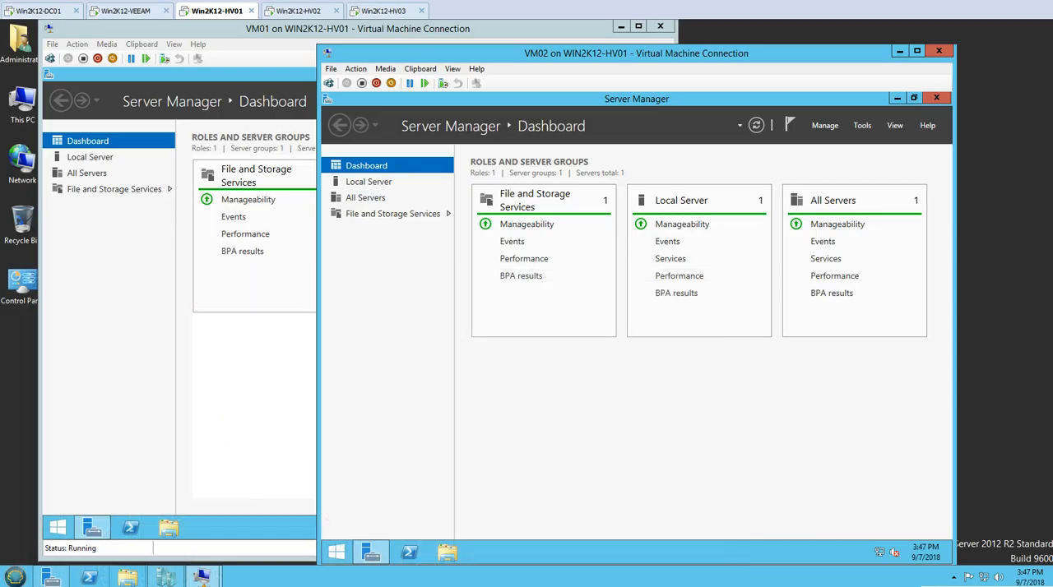
Switch to Win2K12-HV03, open Failover Cluster Manager and minimize Server Manager.
{"action": "left_click", "coordinate": [303, 14]}
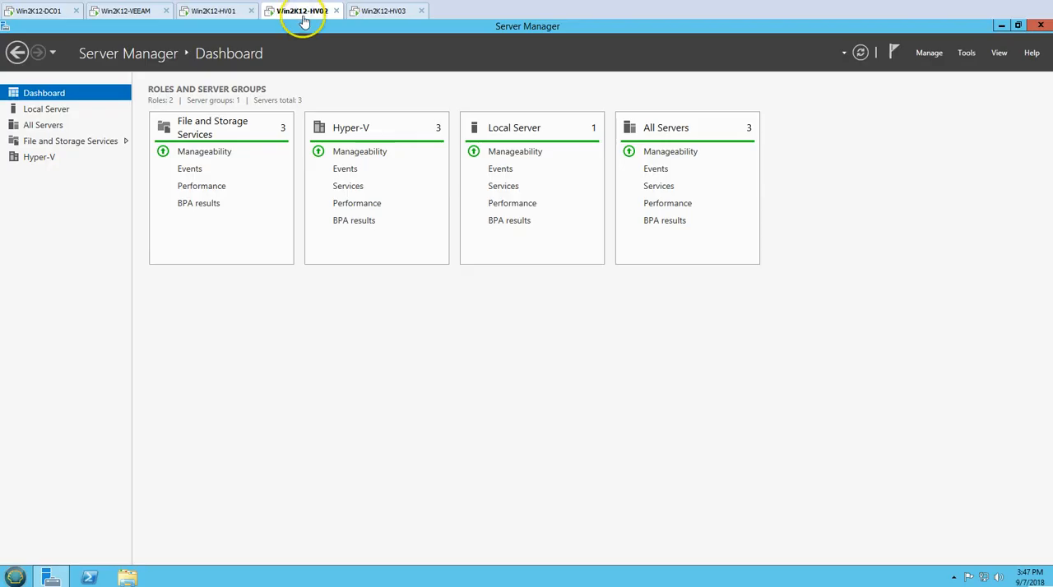
{"action": "left_click", "coordinate": [380, 13]}
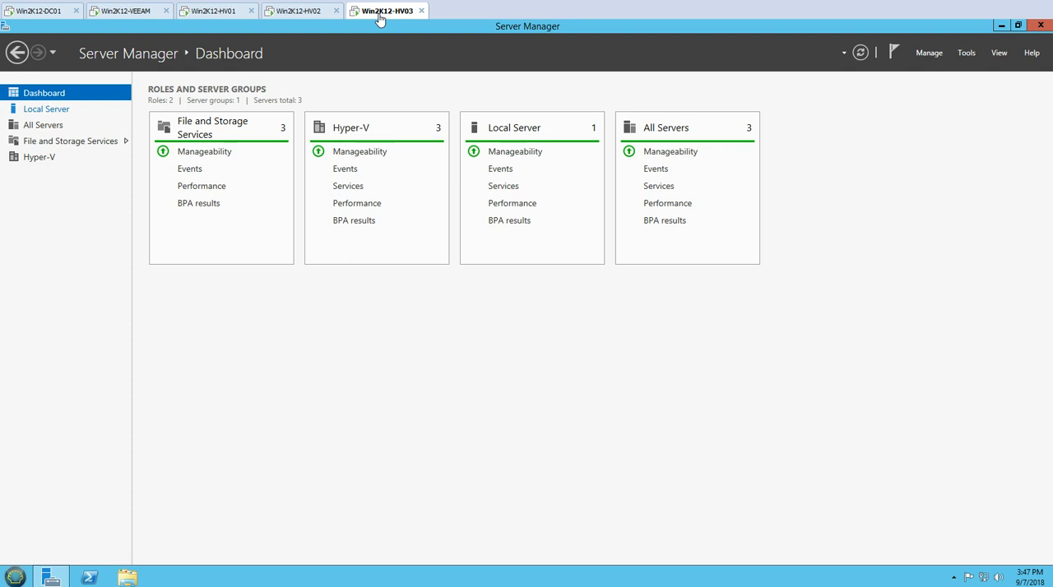
{"action": "left_click", "coordinate": [965, 52]}
{"action": "left_click", "coordinate": [959, 151]}
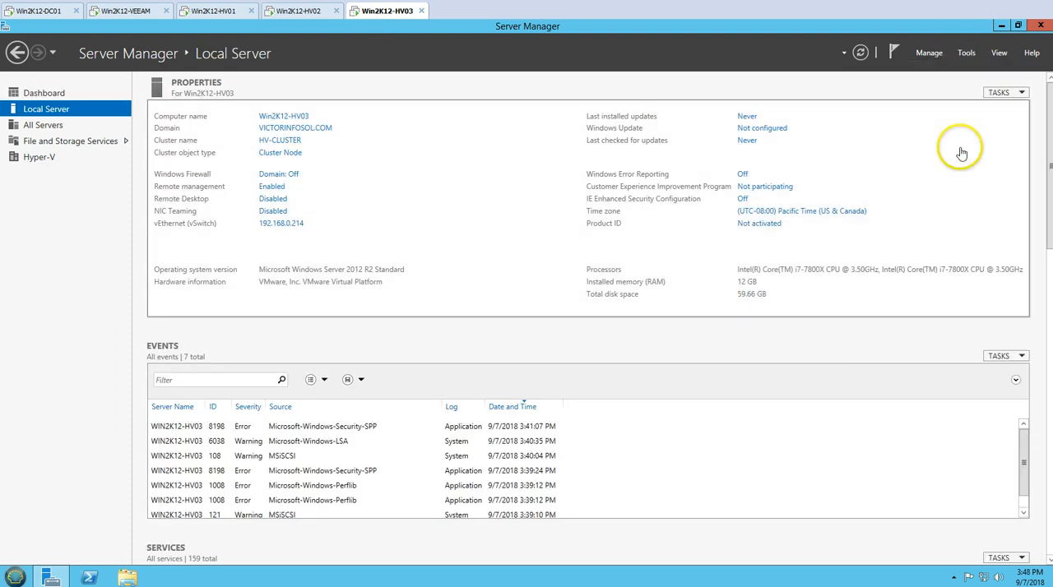
{"action": "left_click", "coordinate": [1001, 26]}
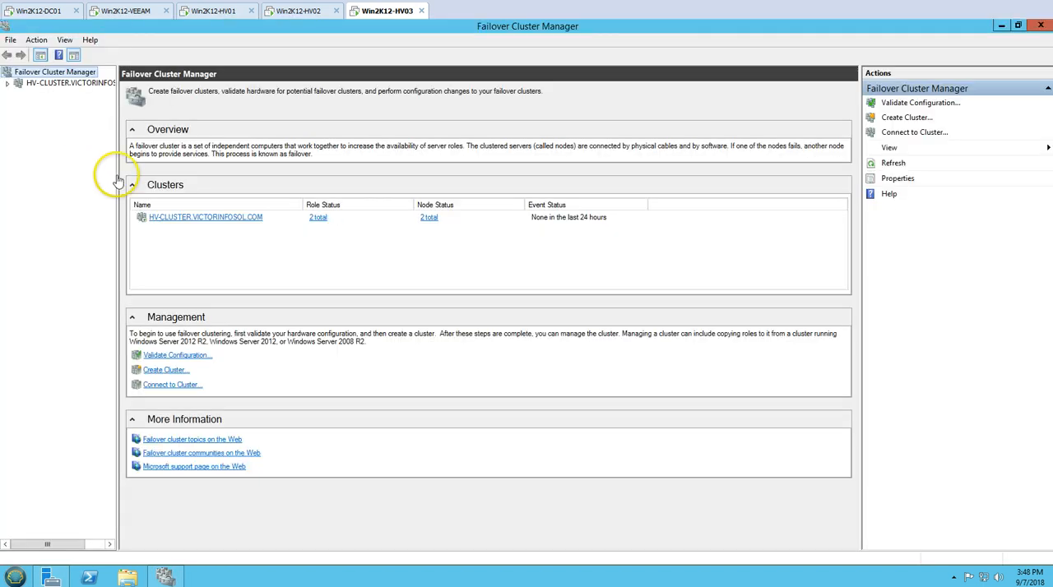
Expand the HV-CLUSTER cluster and display its clustered roles.
{"action": "left_click", "coordinate": [35, 84]}
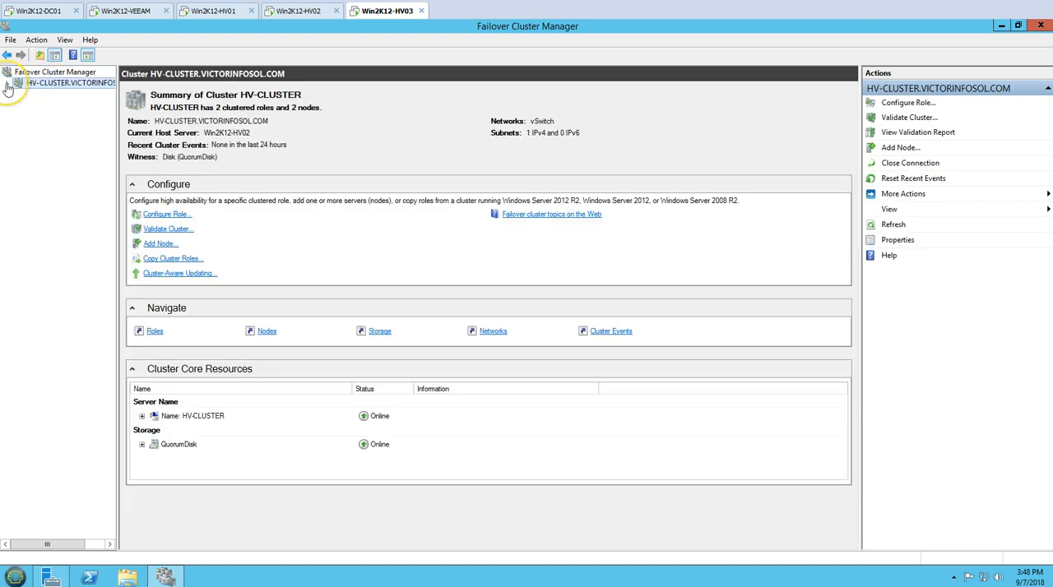
{"action": "left_click", "coordinate": [7, 84]}
{"action": "left_click", "coordinate": [47, 95]}
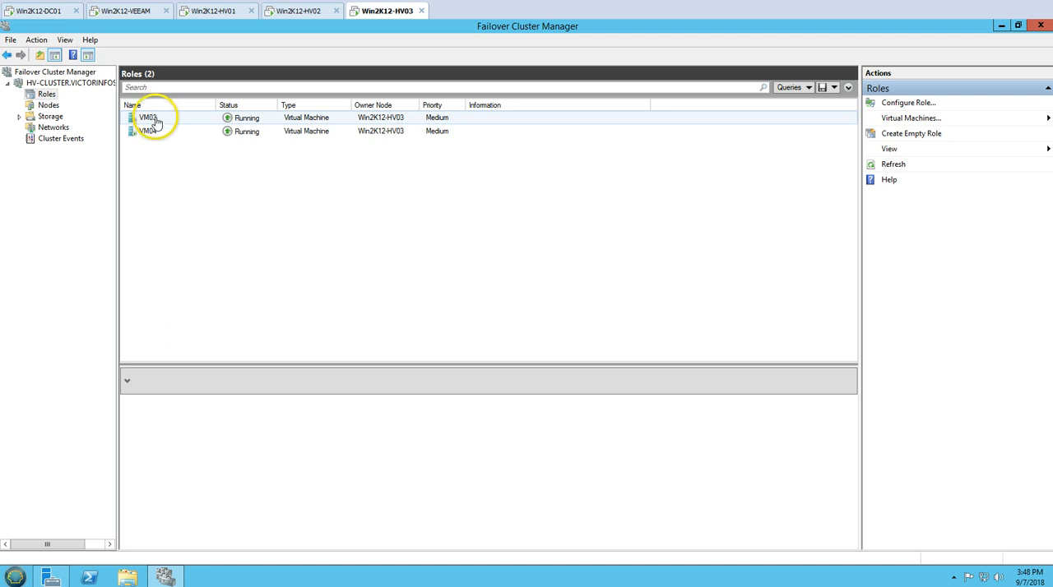
Connect to the consoles of the clustered virtual machines VM03 and VM04, and move the VM04 console aside.
{"action": "left_click", "coordinate": [157, 122]}
{"action": "left_click", "coordinate": [160, 131], "text": "shift"}
{"action": "right_click", "coordinate": [175, 122]}
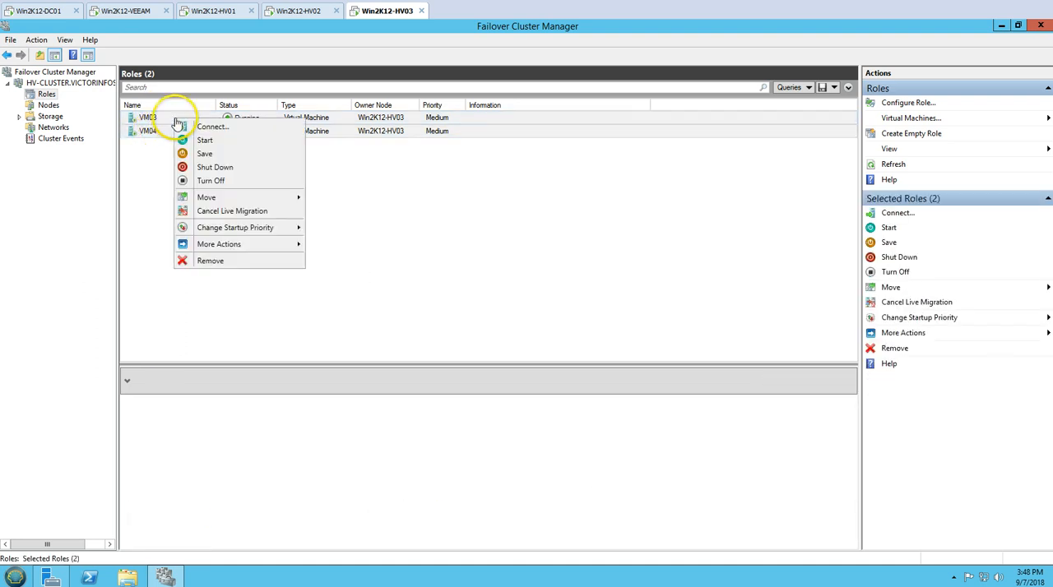
{"action": "left_click", "coordinate": [208, 126]}
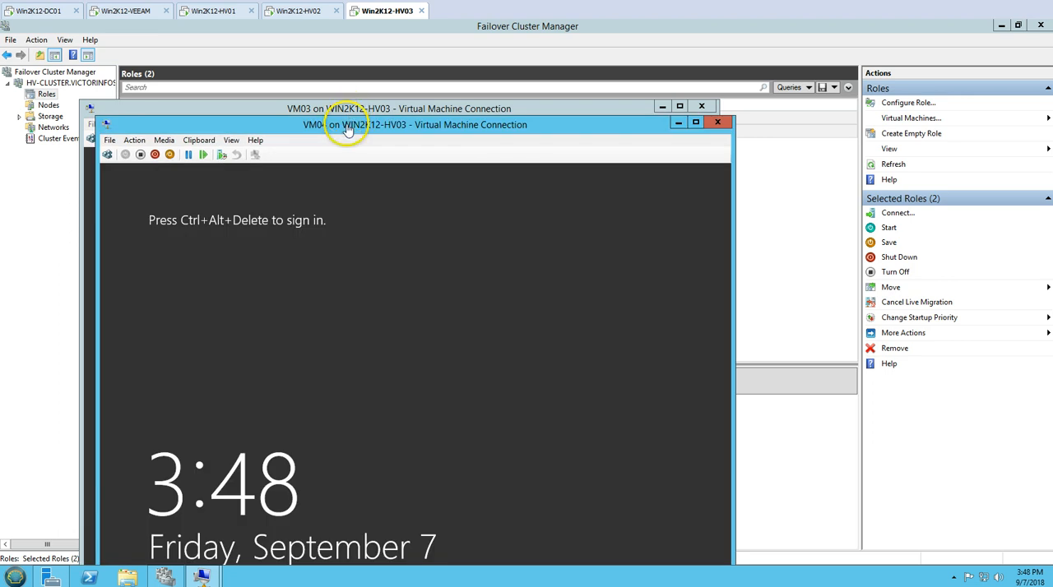
{"action": "double_click", "coordinate": [347, 125]}
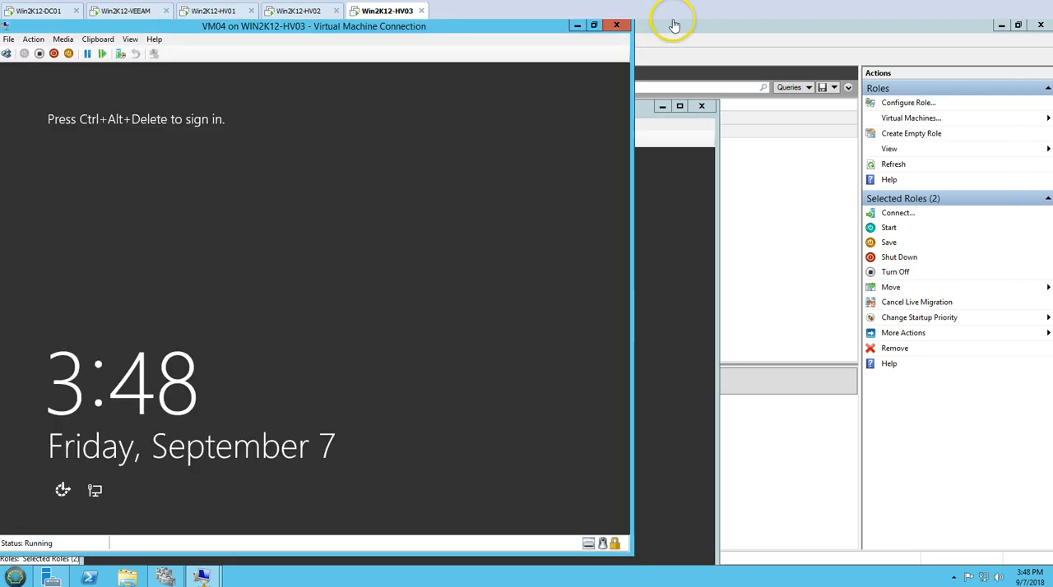
{"action": "left_click_drag", "start_coordinate": [360, 28], "coordinate": [688, 57]}
Sign in to VM03 and VM04 as the VICTORINFOSOL domain administrator, entering the account password on each.
{"action": "left_click", "coordinate": [188, 287]}
{"action": "left_click", "coordinate": [91, 138]}
{"action": "left_click_drag", "start_coordinate": [149, 111], "coordinate": [180, 48]}
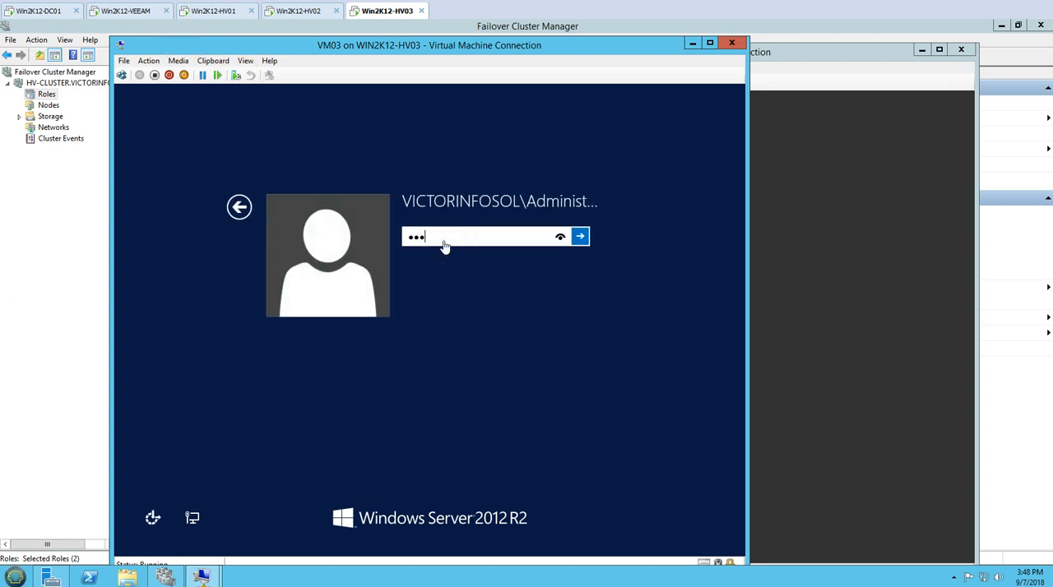
{"action": "key", "text": "Return"}
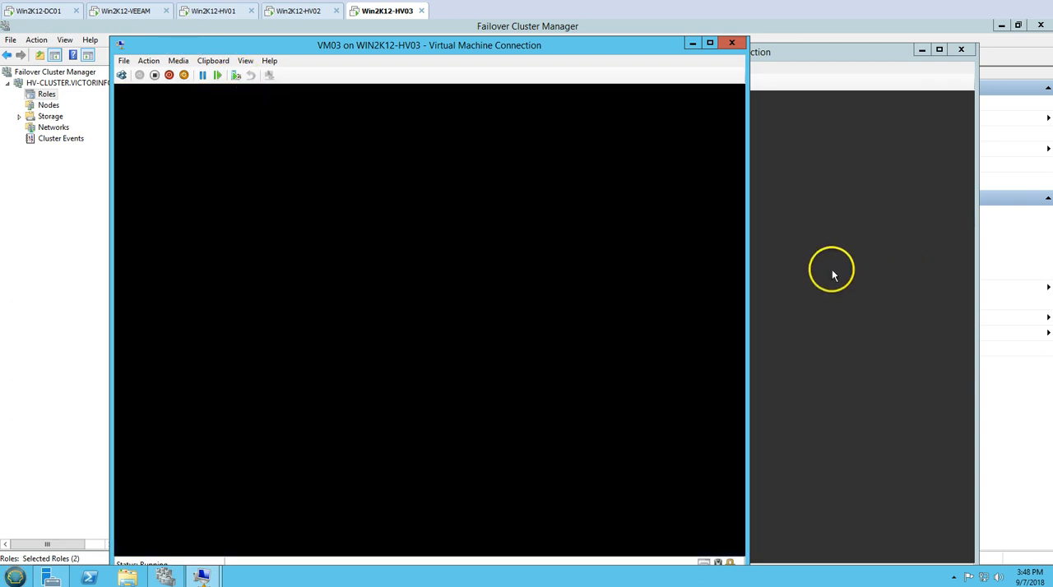
{"action": "left_click", "coordinate": [832, 270]}
{"action": "left_click", "coordinate": [350, 82]}
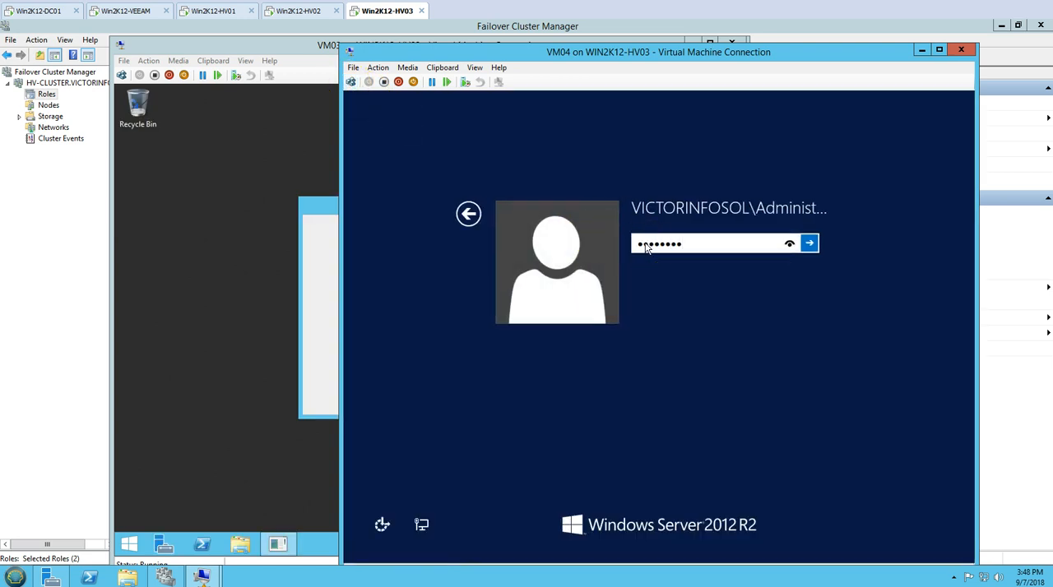
{"action": "key", "text": "Return"}
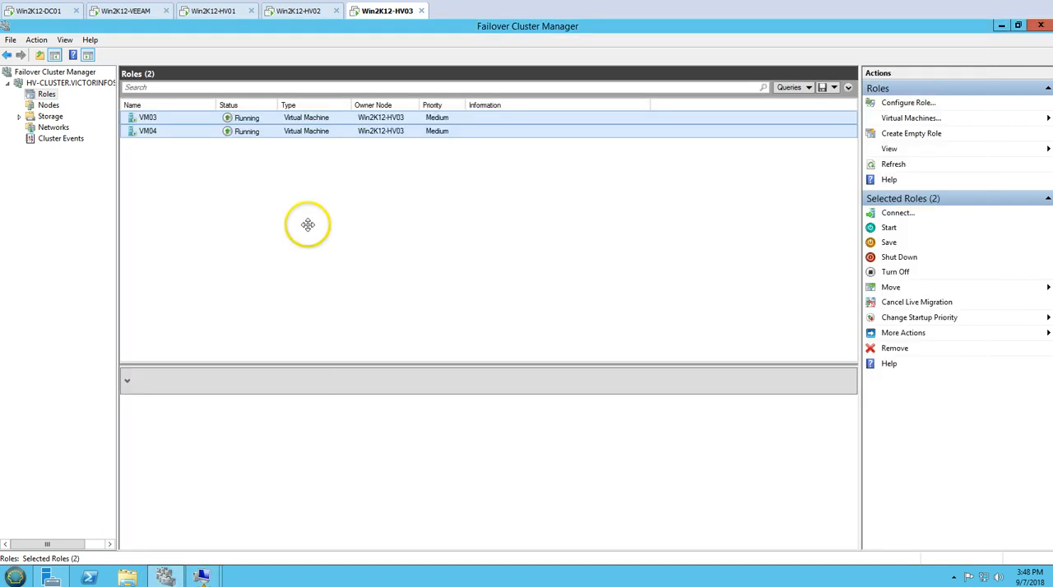
Display the nodes of the HV-CLUSTER failover cluster and examine the Win2K12-HV02 and Win2K12-HV03 entries.
{"action": "left_click", "coordinate": [49, 105]}
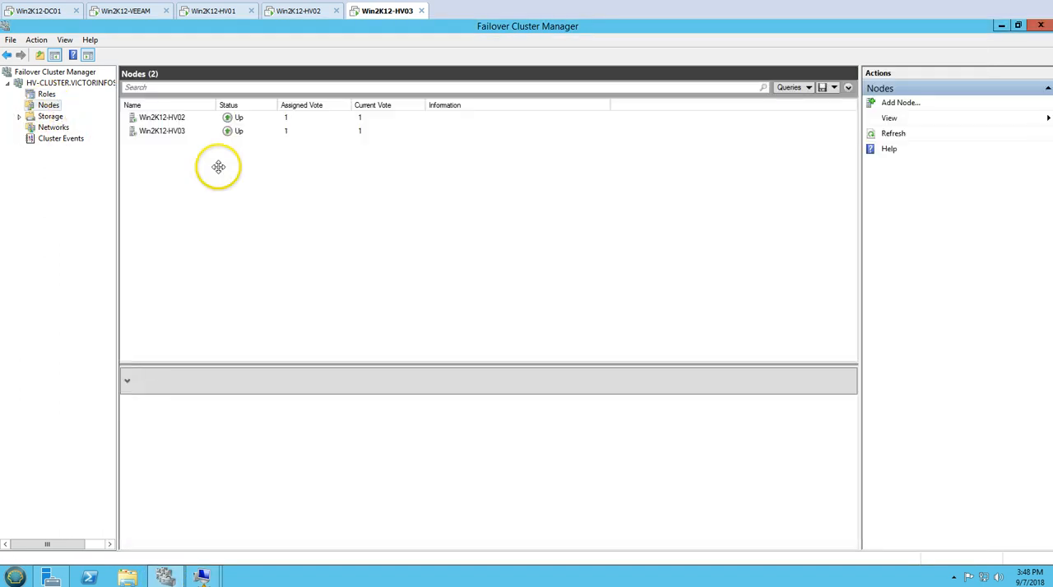
{"action": "left_click", "coordinate": [164, 130]}
{"action": "key", "text": "Up"}
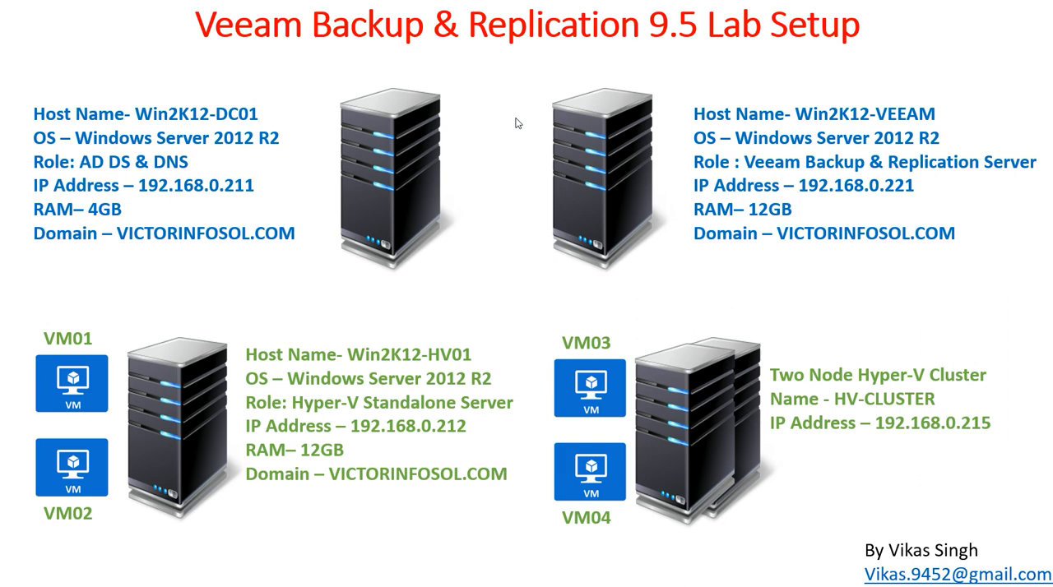
{"action": "key", "text": "Right"}
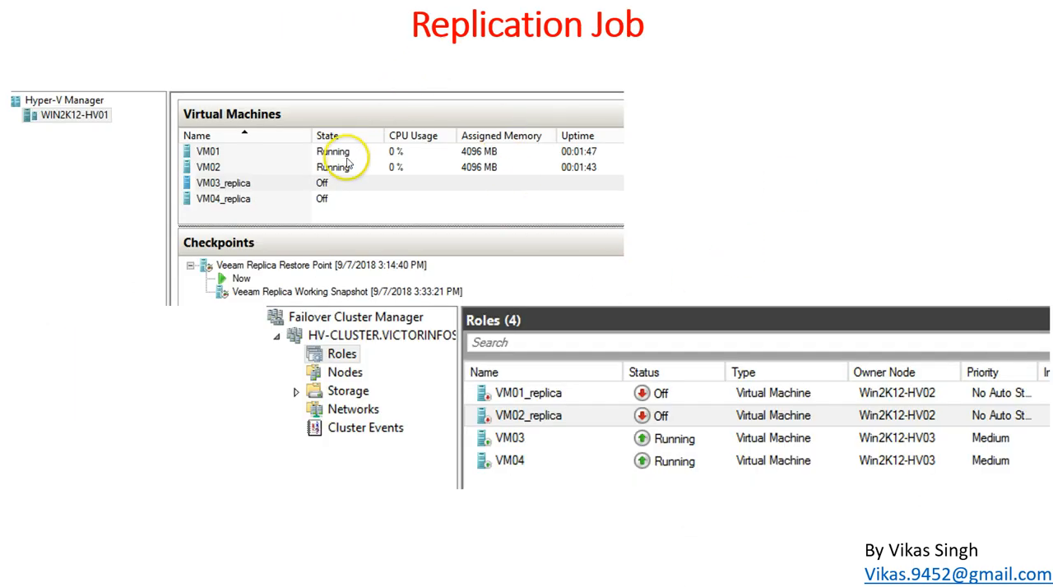
{"action": "left_click", "coordinate": [244, 181]}
{"action": "key", "text": "Left"}
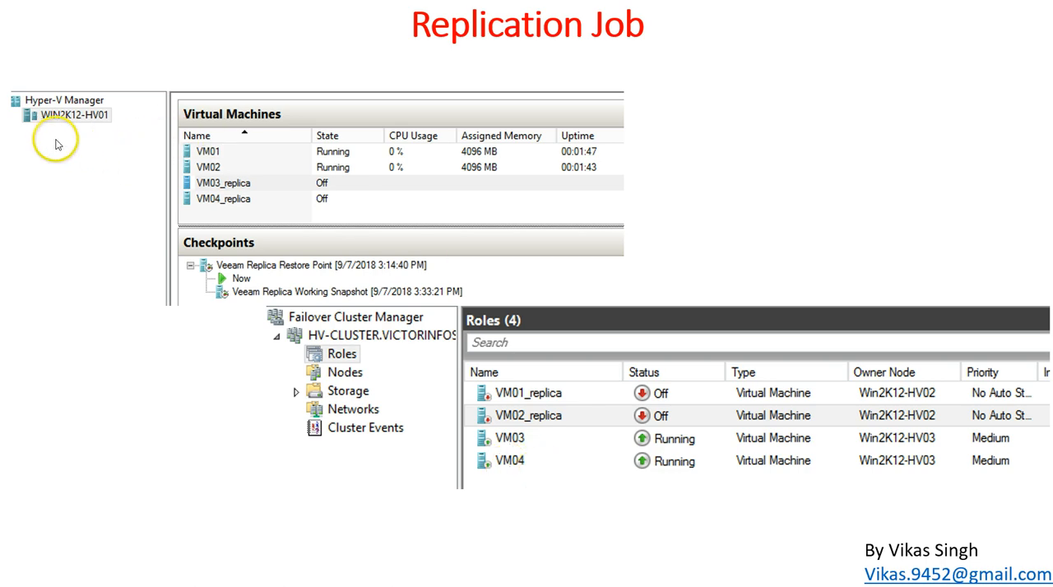
{"action": "left_click", "coordinate": [510, 525]}
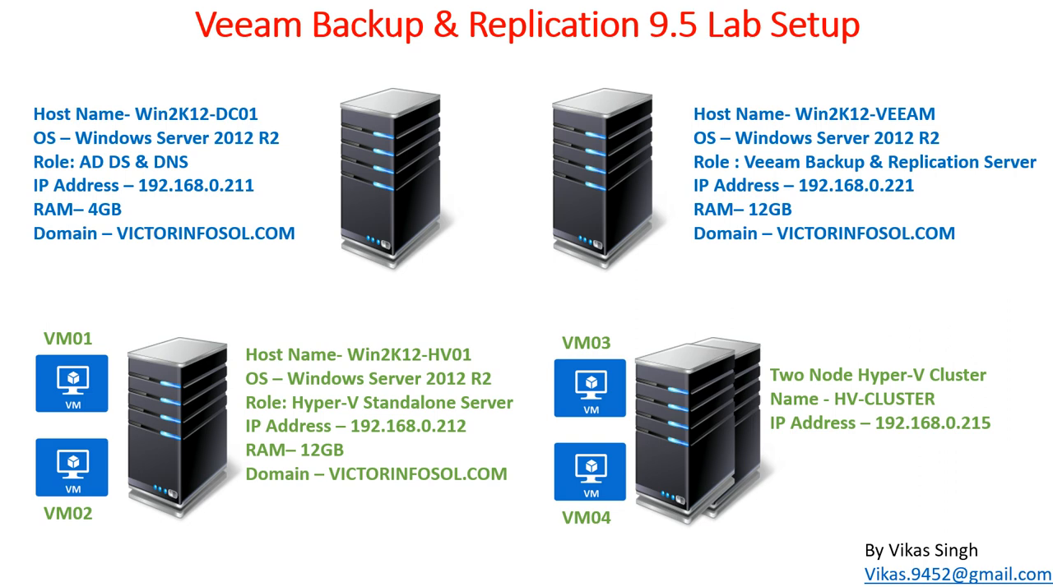
{"action": "key", "text": "Right"}
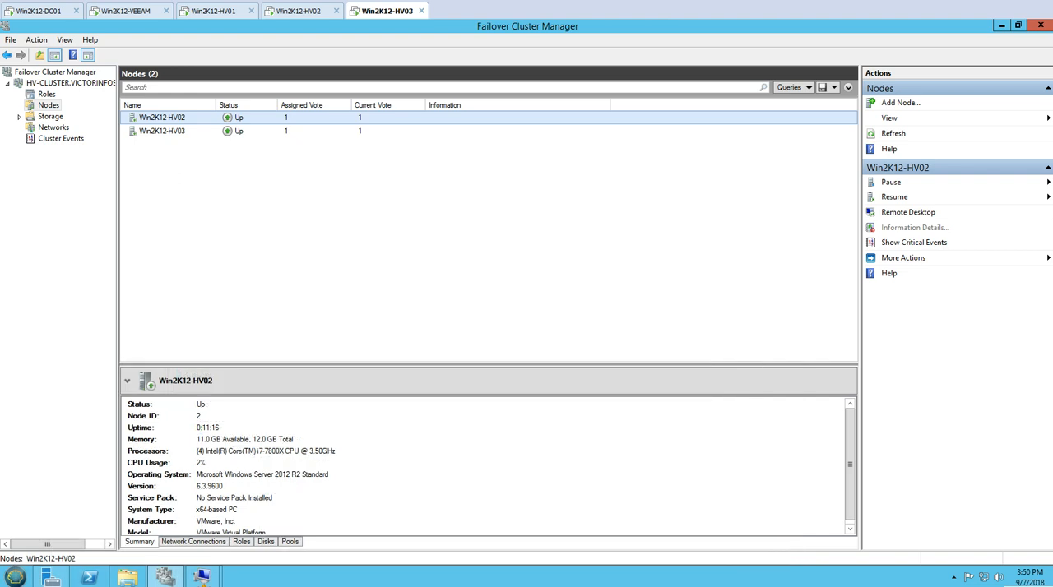
Switch to Veeam Backup & Replication on Win2K12-VEEAM and start a new Microsoft Hyper-V replication job.
{"action": "left_click", "coordinate": [127, 13]}
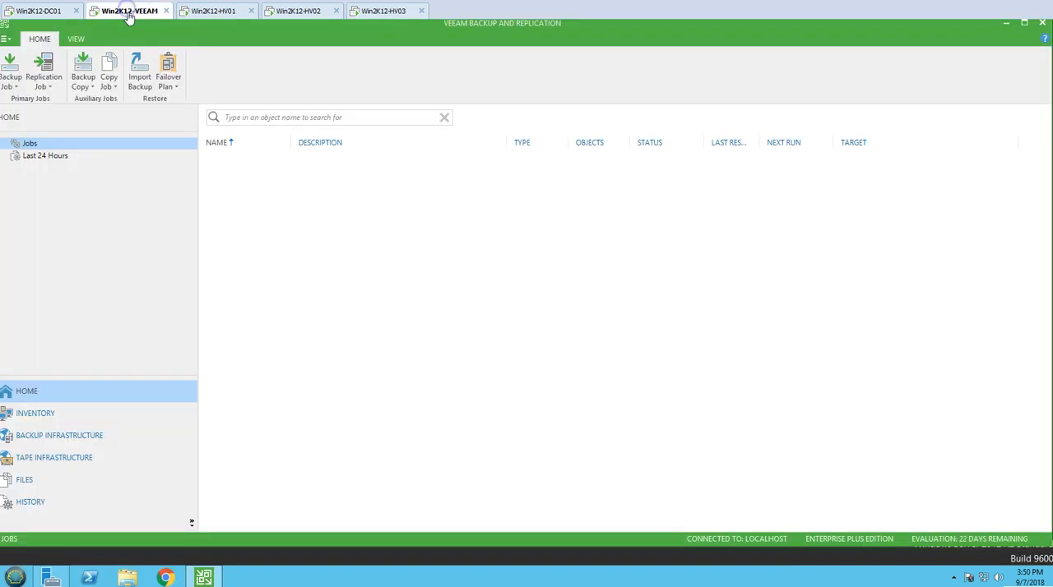
{"action": "left_click", "coordinate": [513, 25]}
{"action": "left_click", "coordinate": [54, 87]}
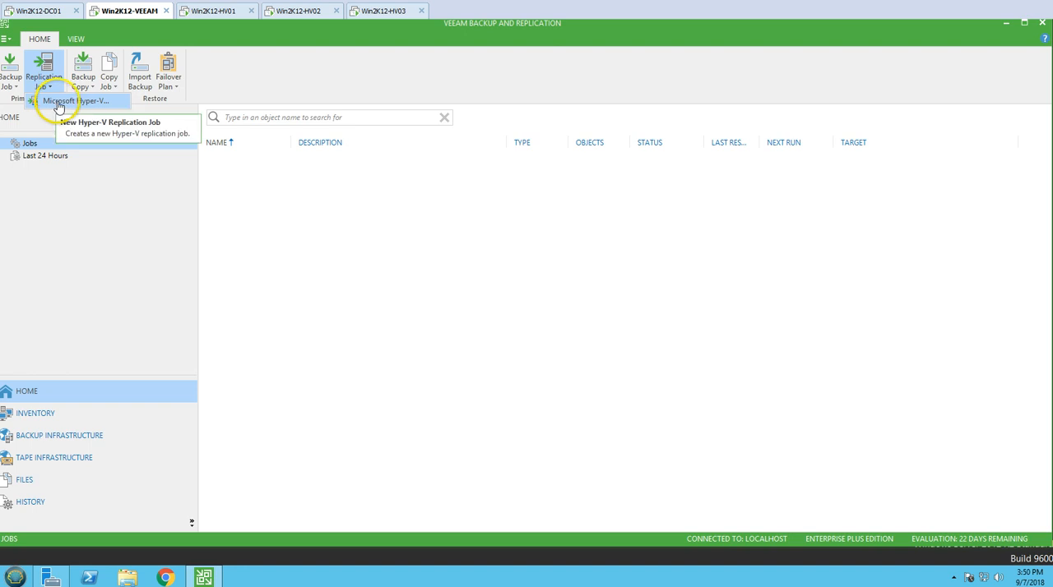
{"action": "left_click", "coordinate": [62, 102]}
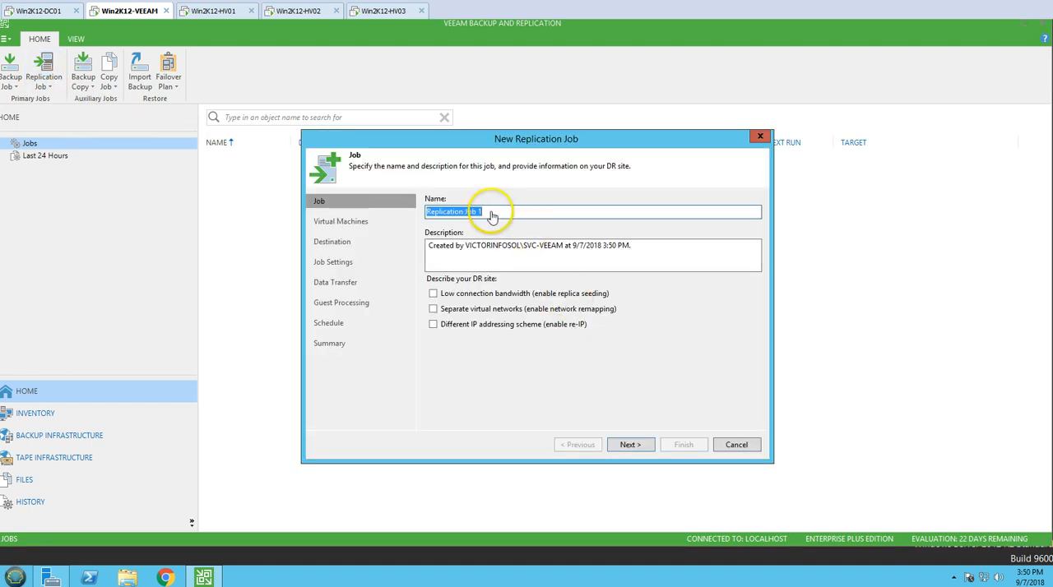
Name the replication job VM01&VM2-Replication and copy that name into its description.
{"action": "left_click", "coordinate": [507, 216]}
{"action": "left_click_drag", "start_coordinate": [507, 216], "coordinate": [379, 221]}
{"action": "type", "text": "VM01&VM2-"}
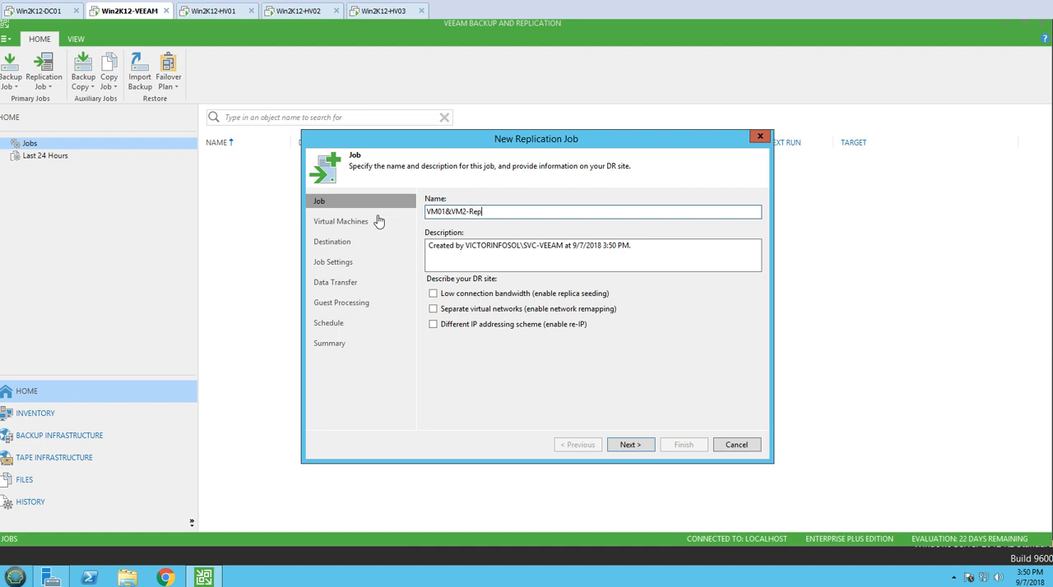
{"action": "key", "text": "ctrl+a"}
{"action": "key", "text": "ctrl+c"}
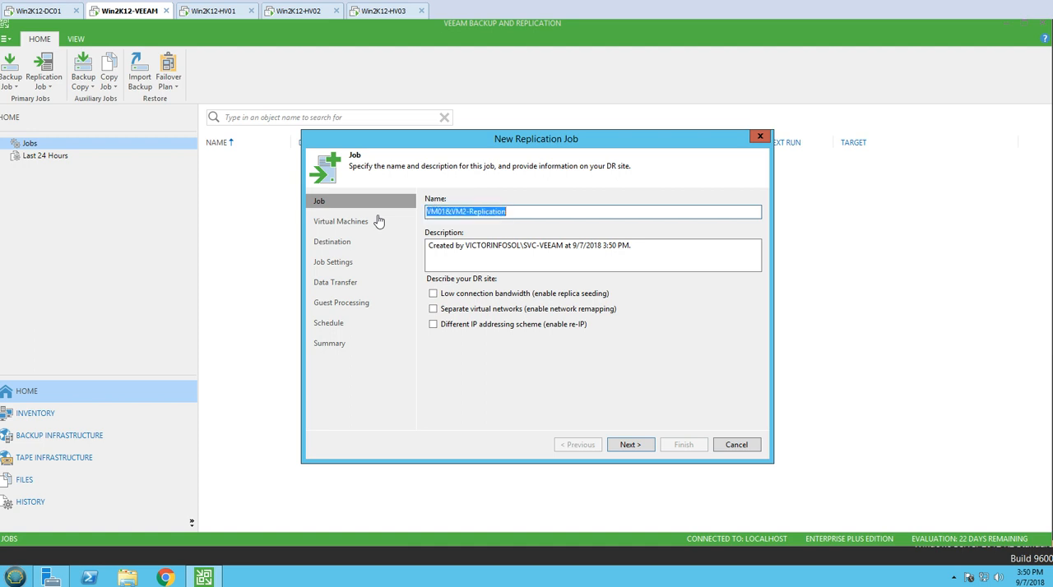
{"action": "key", "text": "Tab"}
{"action": "key", "text": "ctrl+v"}
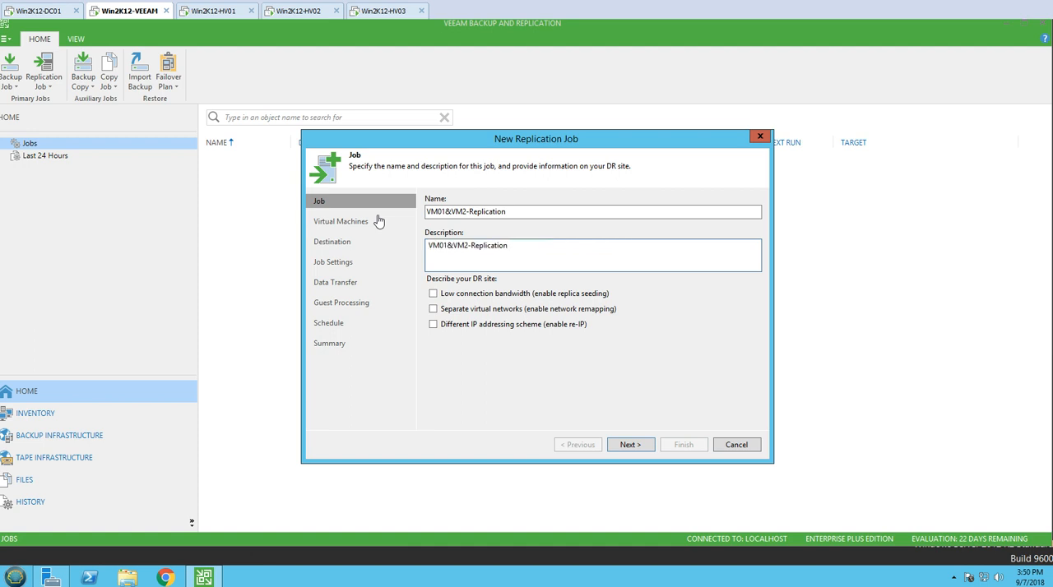
Extend the job description to read "VM01&VM2 Replication from Win2K12-HV01 to HV-Cluster".
{"action": "left_click", "coordinate": [469, 247]}
{"action": "type", "text": "from Win2K12-HV01 to HV-Cluster"}
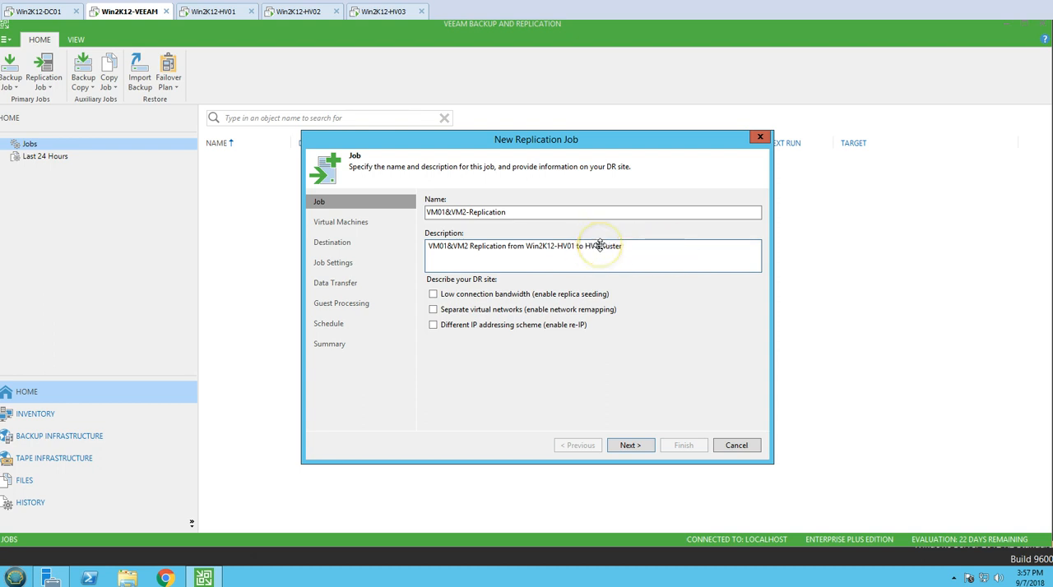
{"action": "left_click", "coordinate": [459, 256]}
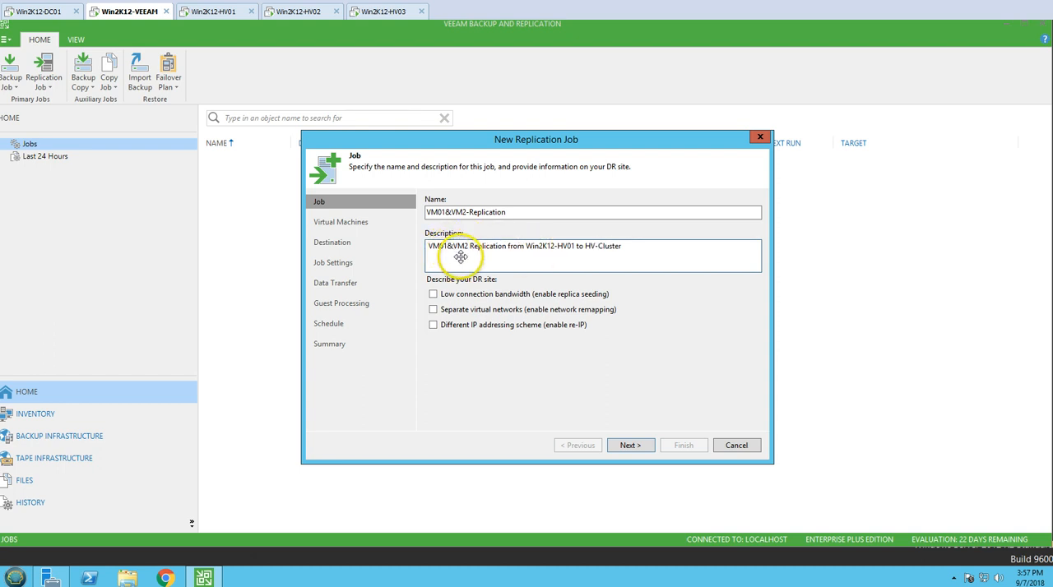
{"action": "left_click", "coordinate": [558, 263]}
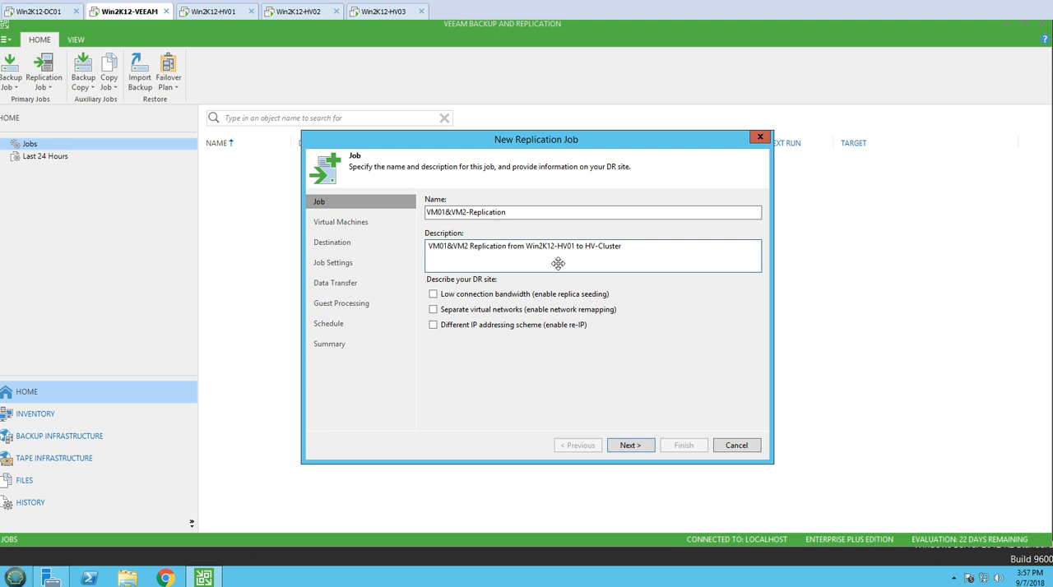
Enable network remapping and re-IP for the DR site, leave replica seeding off, and continue to the virtual machine selection.
{"action": "left_click", "coordinate": [476, 295]}
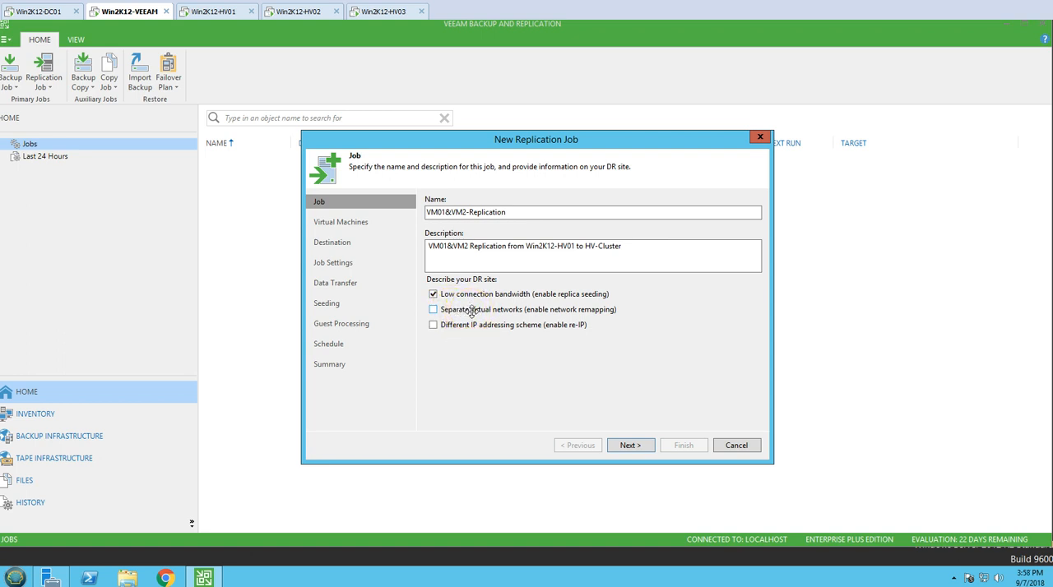
{"action": "left_click", "coordinate": [471, 310]}
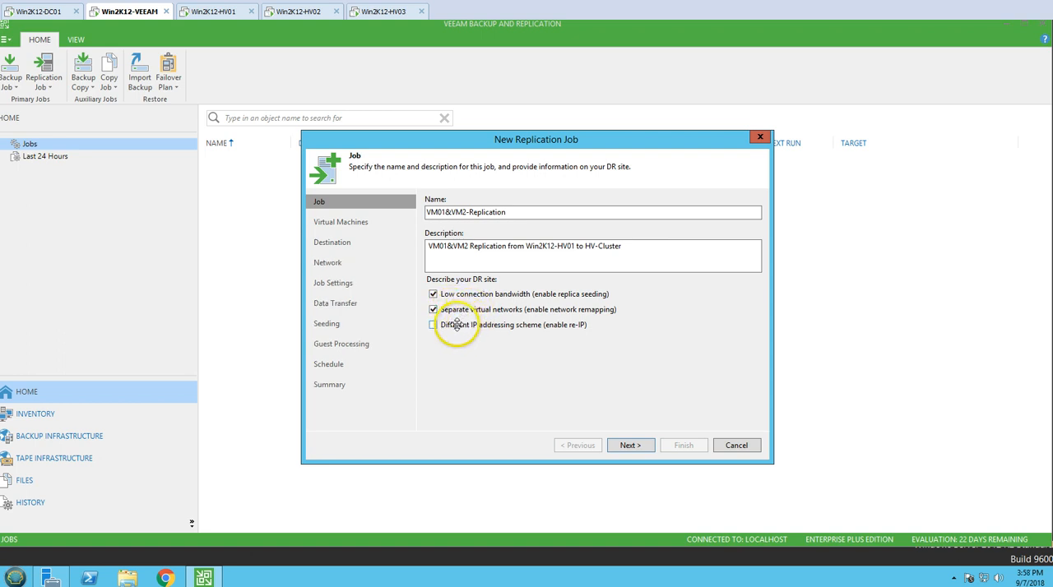
{"action": "left_click", "coordinate": [459, 325]}
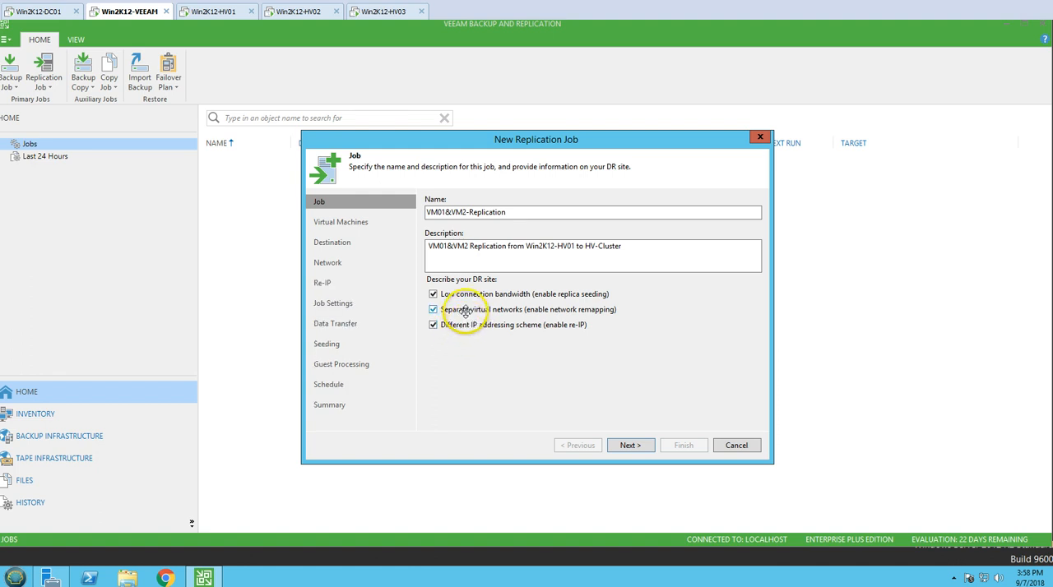
{"action": "left_click", "coordinate": [459, 294]}
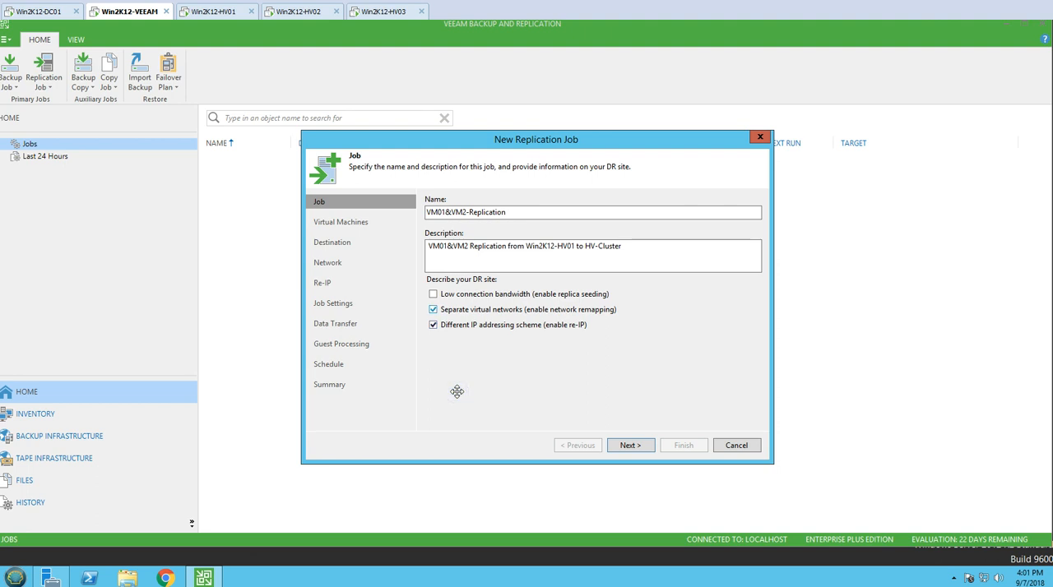
{"action": "left_click", "coordinate": [636, 445]}
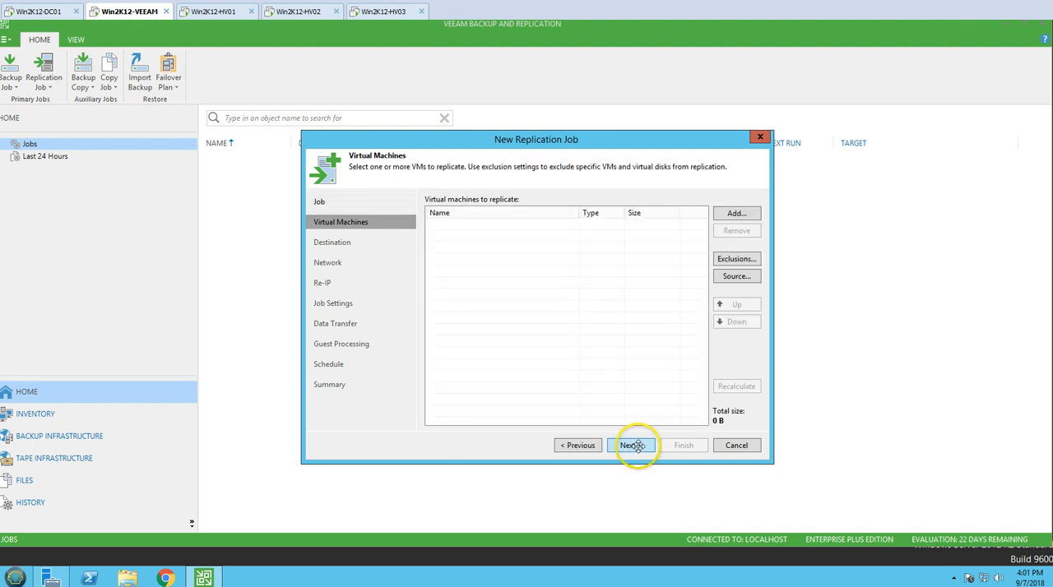
Add VM01 and VM02 from the Win2K12-HV01 host as the virtual machines to replicate.
{"action": "left_click", "coordinate": [736, 213]}
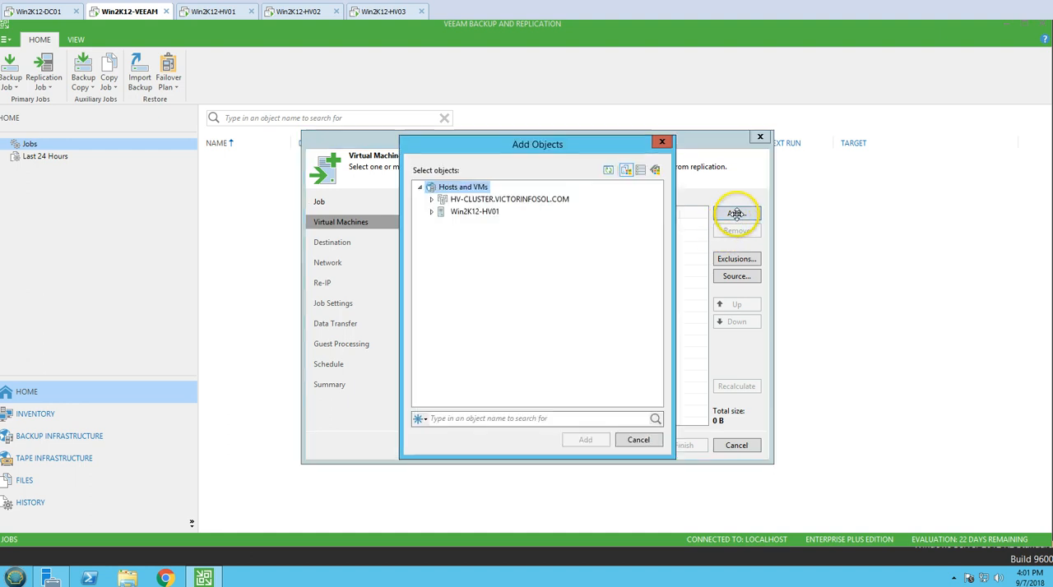
{"action": "left_click", "coordinate": [431, 212]}
{"action": "left_click", "coordinate": [466, 224]}
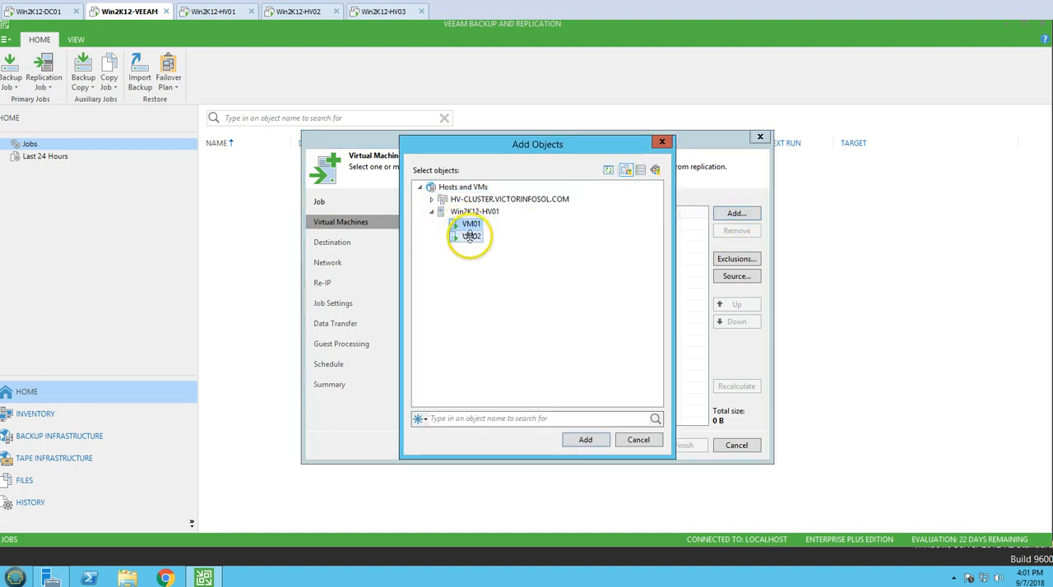
{"action": "left_click", "coordinate": [470, 236], "text": "ctrl"}
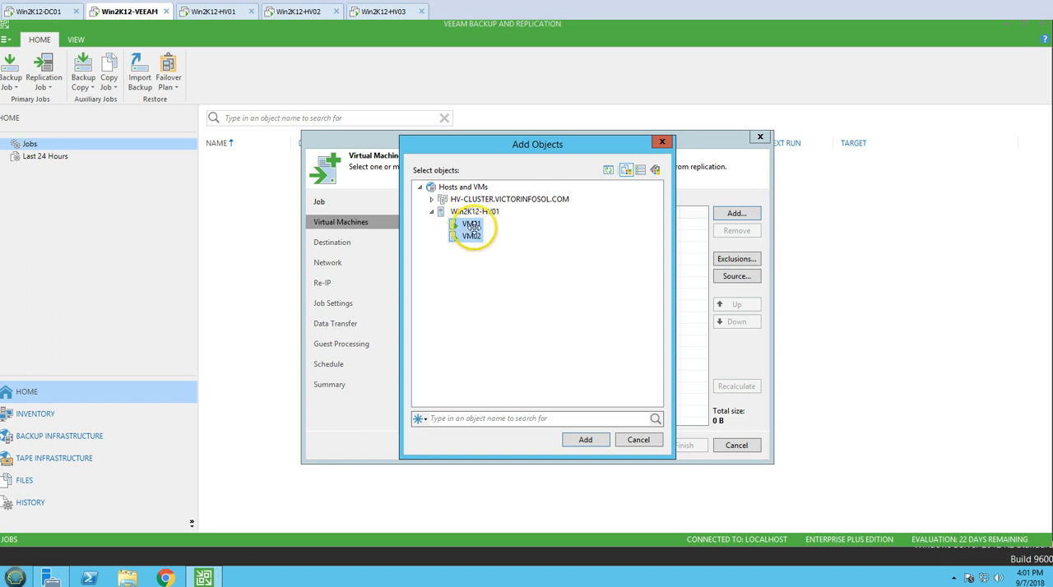
{"action": "left_click", "coordinate": [584, 440]}
Recalculate the size of the virtual machines to replicate and continue to the Destination settings.
{"action": "left_click", "coordinate": [589, 224]}
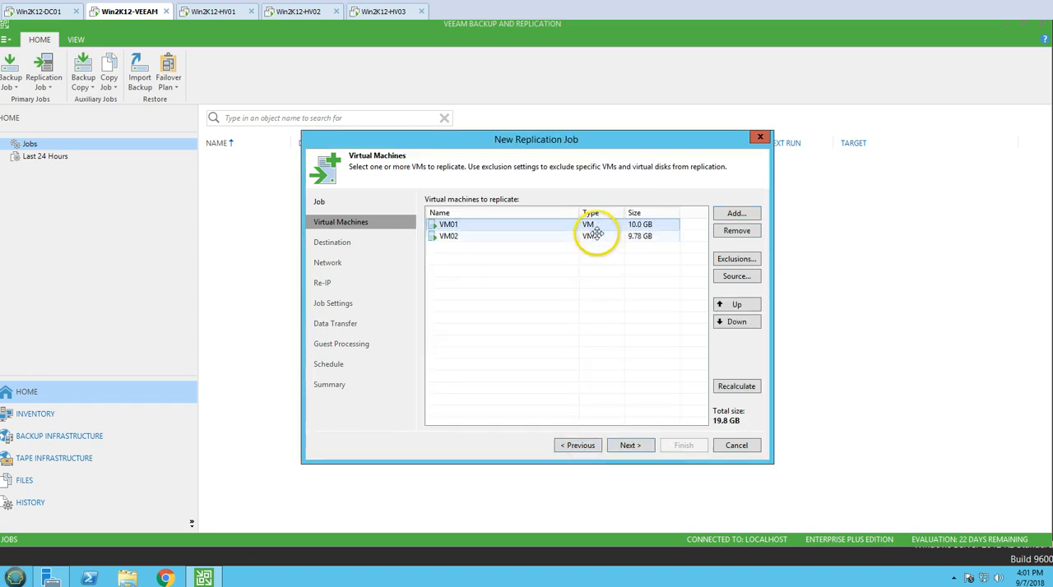
{"action": "left_click", "coordinate": [592, 236]}
{"action": "left_click", "coordinate": [738, 386]}
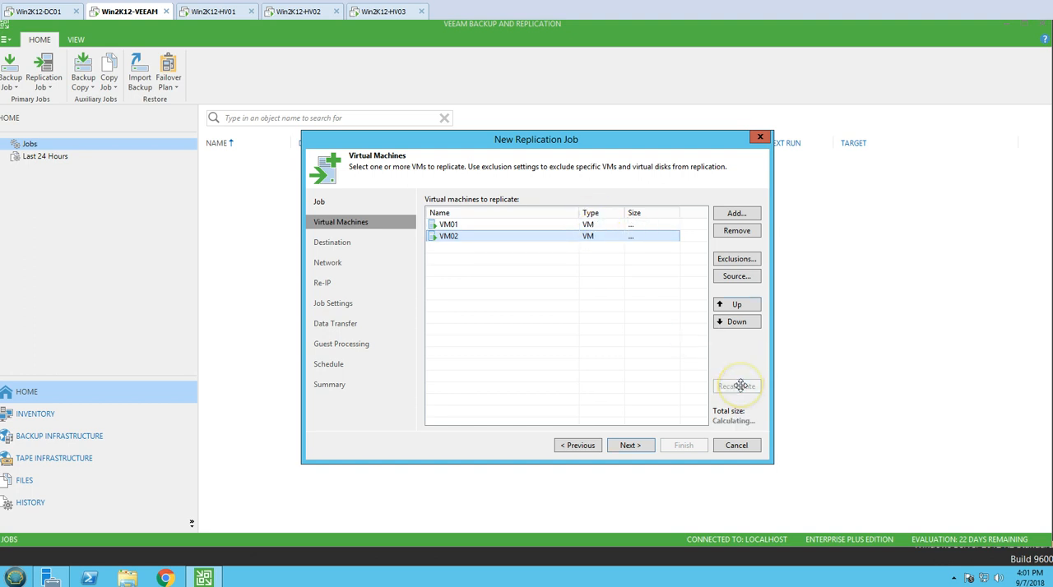
{"action": "left_click", "coordinate": [633, 445]}
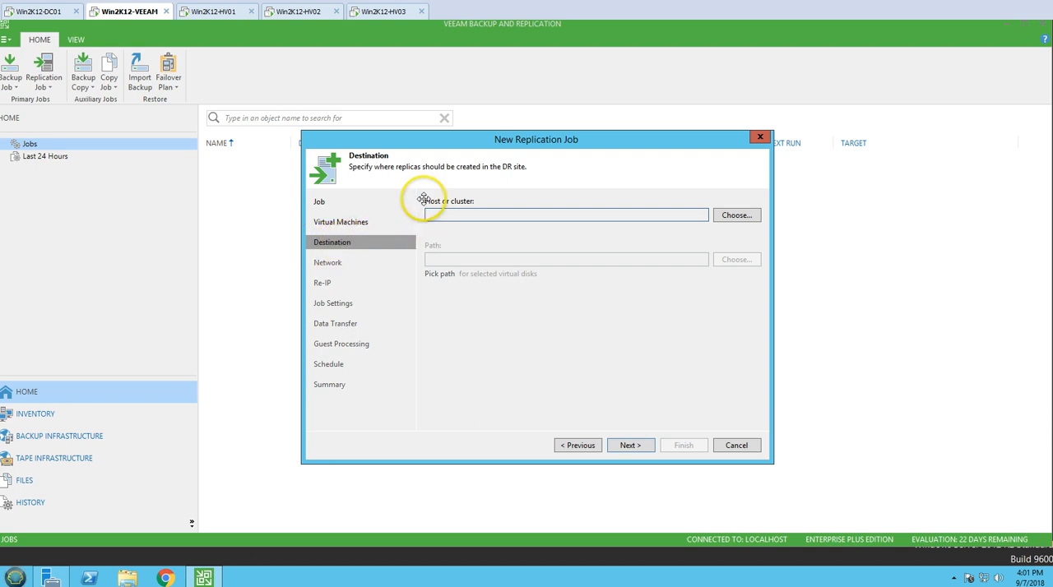
Choose the HV-CLUSTER.VICTORINFOSOL.COM cluster as the destination host for the replicas.
{"action": "left_click", "coordinate": [745, 215]}
{"action": "double_click", "coordinate": [496, 199]}
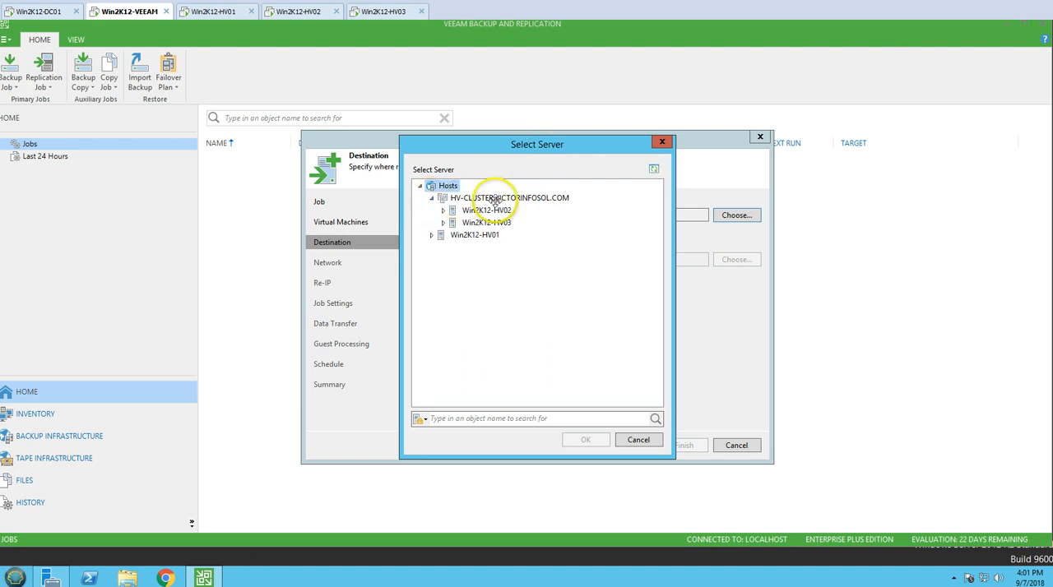
{"action": "left_click", "coordinate": [496, 199]}
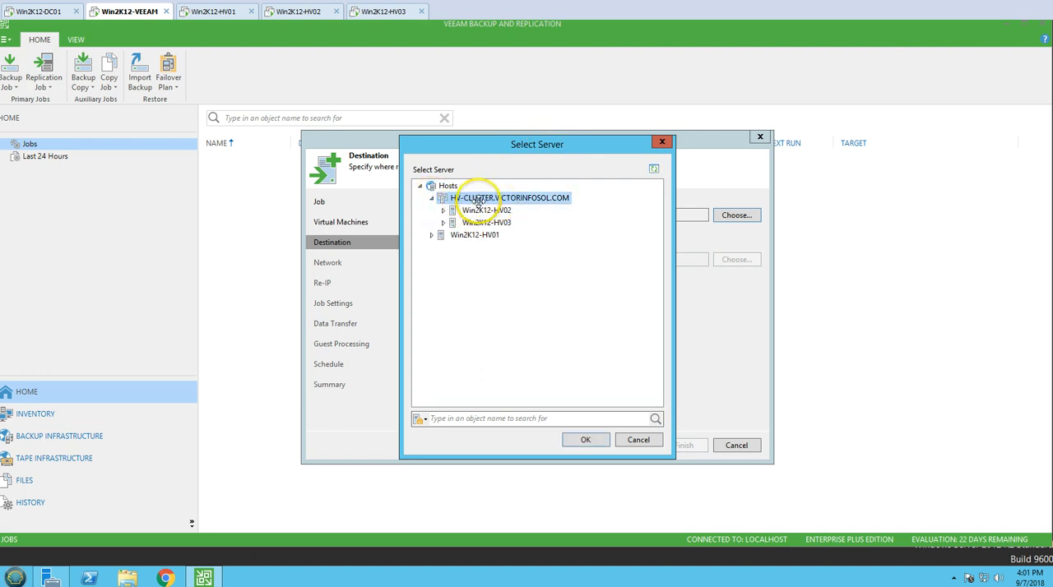
{"action": "left_click", "coordinate": [592, 440]}
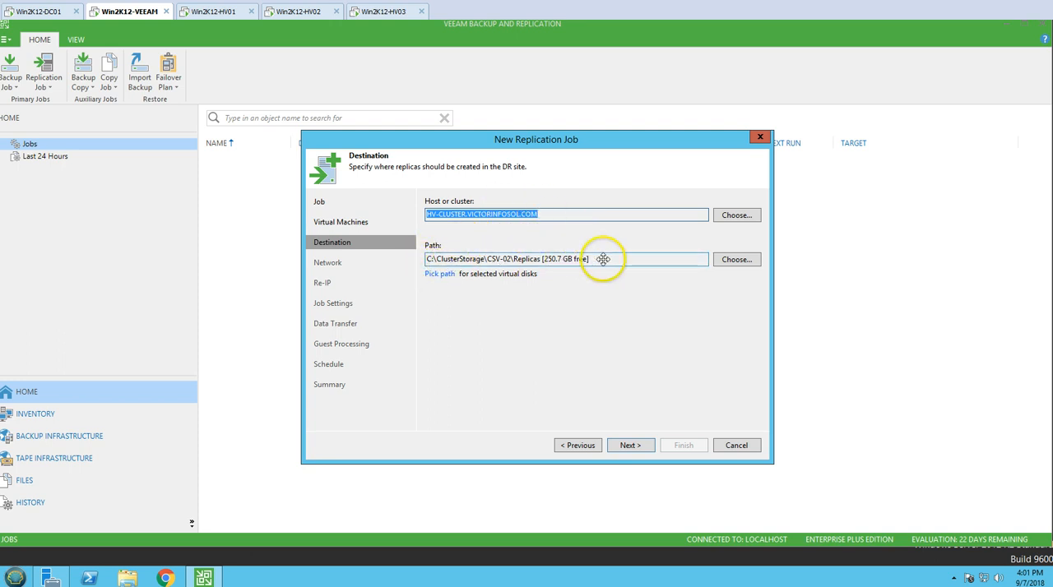
{"action": "left_click_drag", "start_coordinate": [606, 259], "coordinate": [421, 258]}
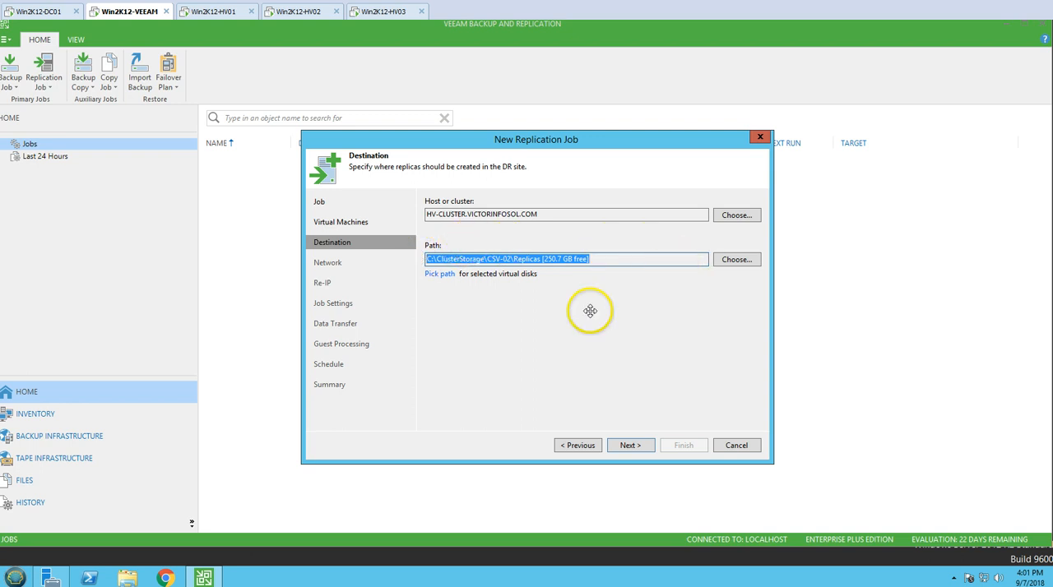
Switch to Failover Cluster Manager on Win2K12-HV03 and examine the CSV-01 and CSV-02 cluster disks.
{"action": "left_click", "coordinate": [389, 13]}
{"action": "key", "text": "Down"}
{"action": "key", "text": "Right"}
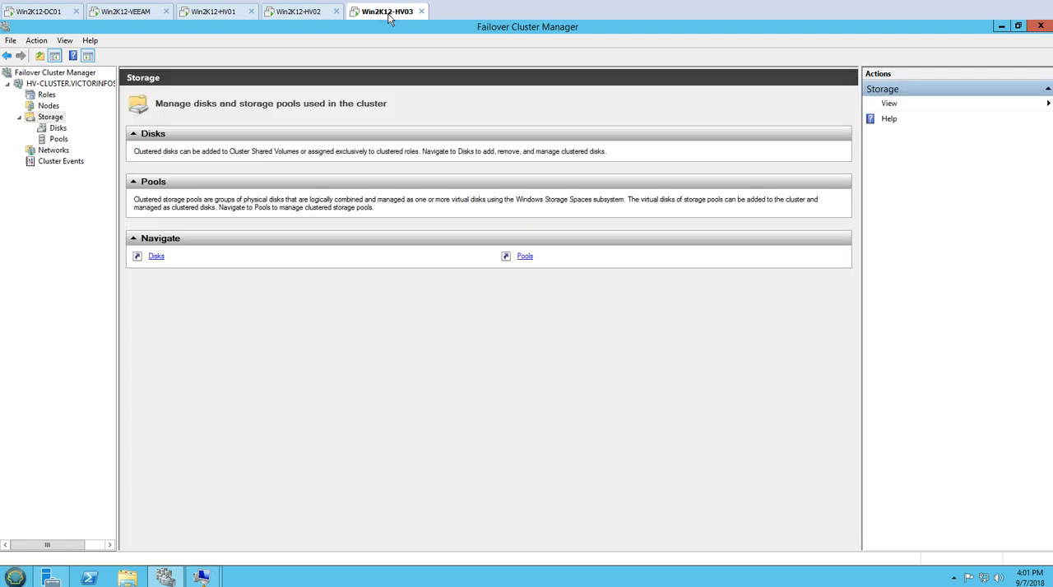
{"action": "key", "text": "Down"}
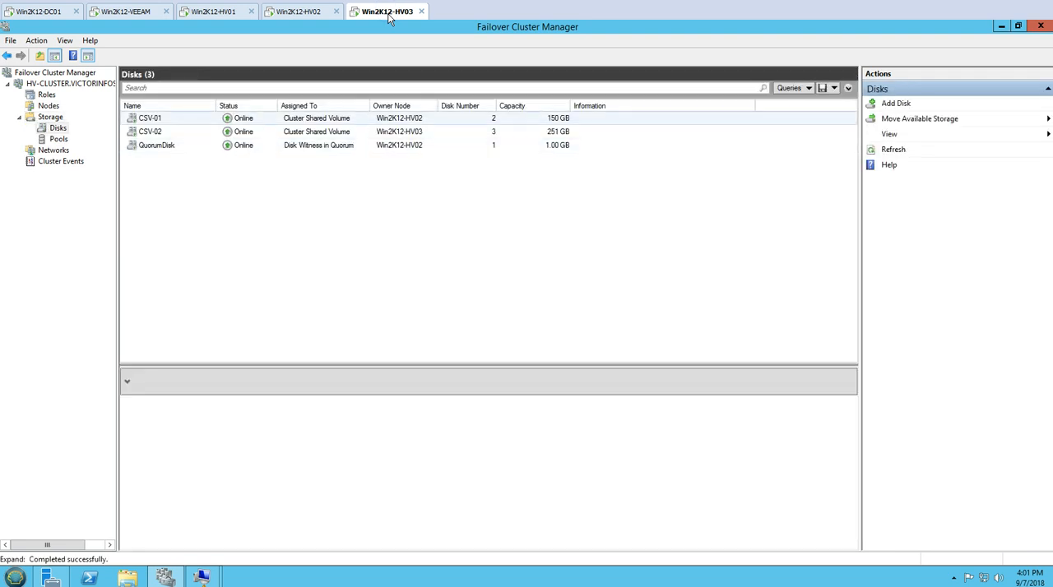
{"action": "left_click", "coordinate": [168, 131]}
{"action": "left_click", "coordinate": [175, 121]}
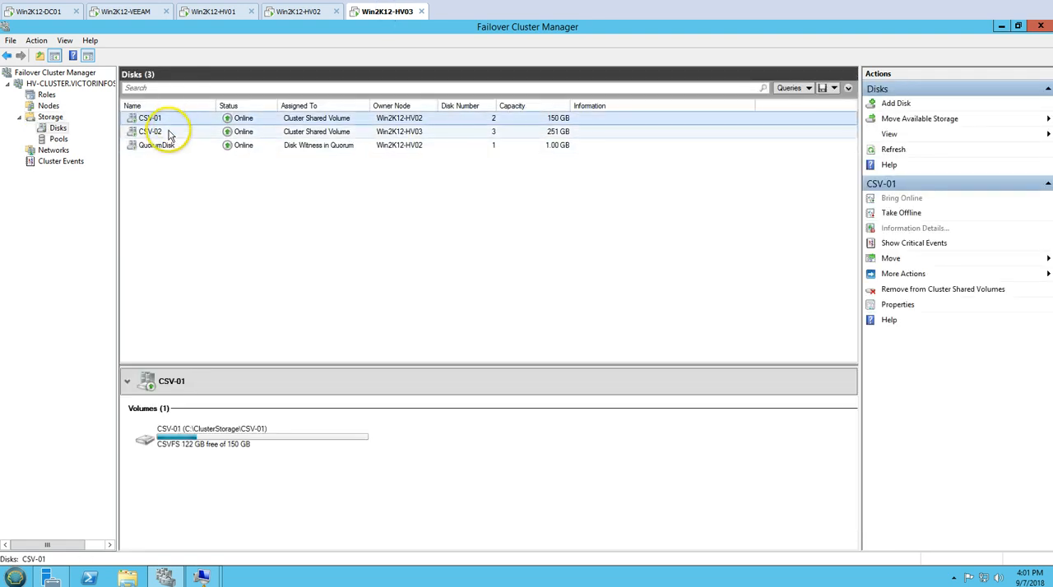
{"action": "left_click", "coordinate": [167, 132]}
{"action": "left_click", "coordinate": [172, 123]}
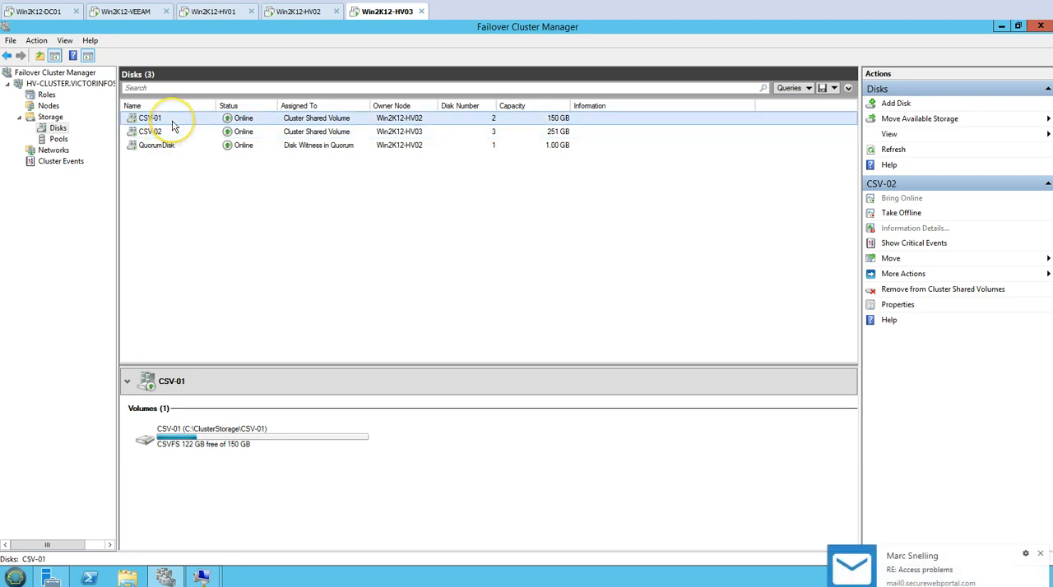
Back on Win2K12-VEEAM, set the replica path to C:\ClusterStorage\CSV-01\ and continue to the Network settings.
{"action": "left_click", "coordinate": [136, 12]}
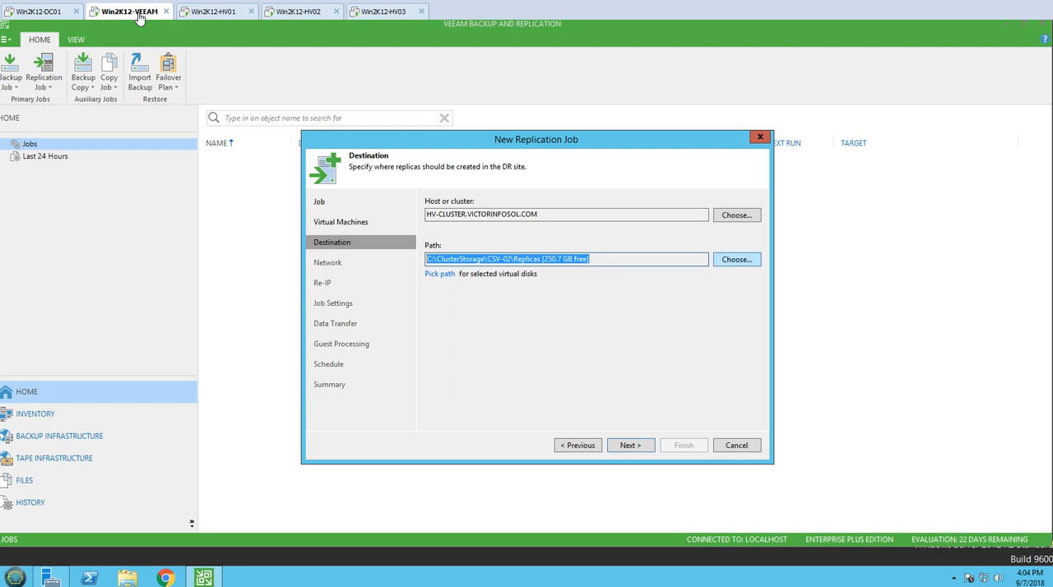
{"action": "key", "text": "Tab"}
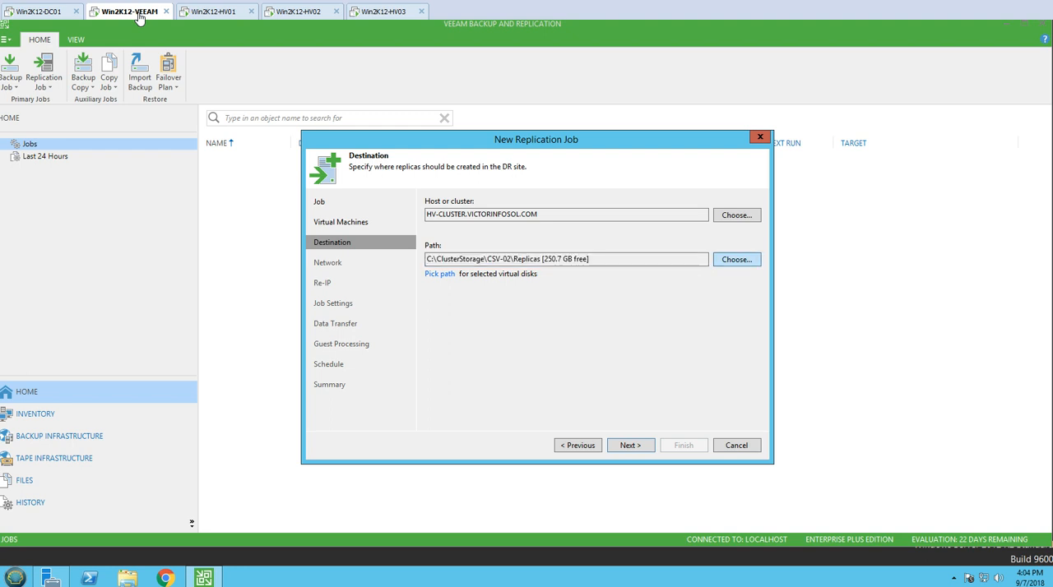
{"action": "key", "text": "space"}
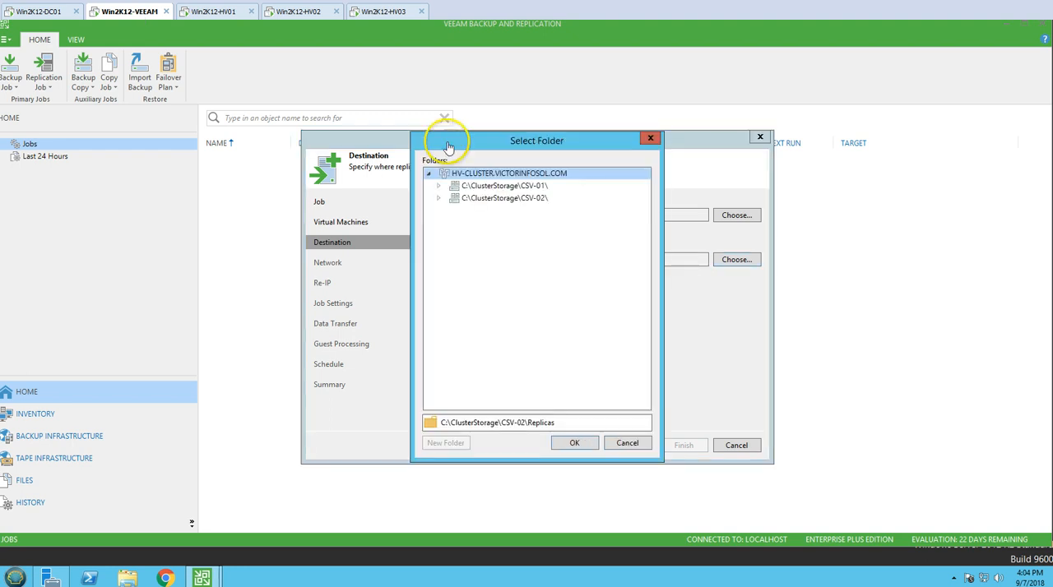
{"action": "left_click_drag", "start_coordinate": [446, 146], "coordinate": [207, 147]}
{"action": "left_click", "coordinate": [202, 189]}
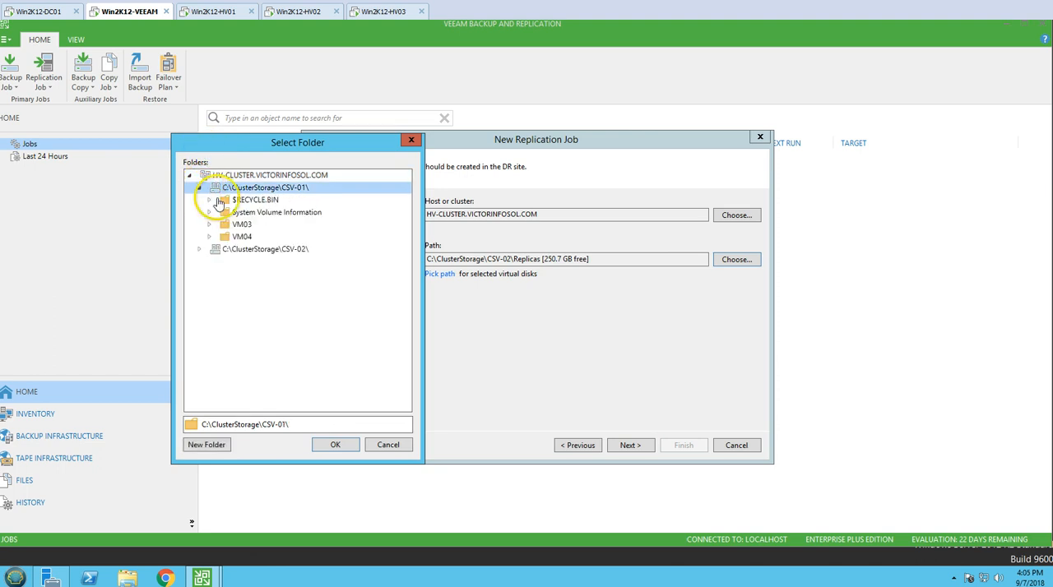
{"action": "left_click", "coordinate": [220, 249]}
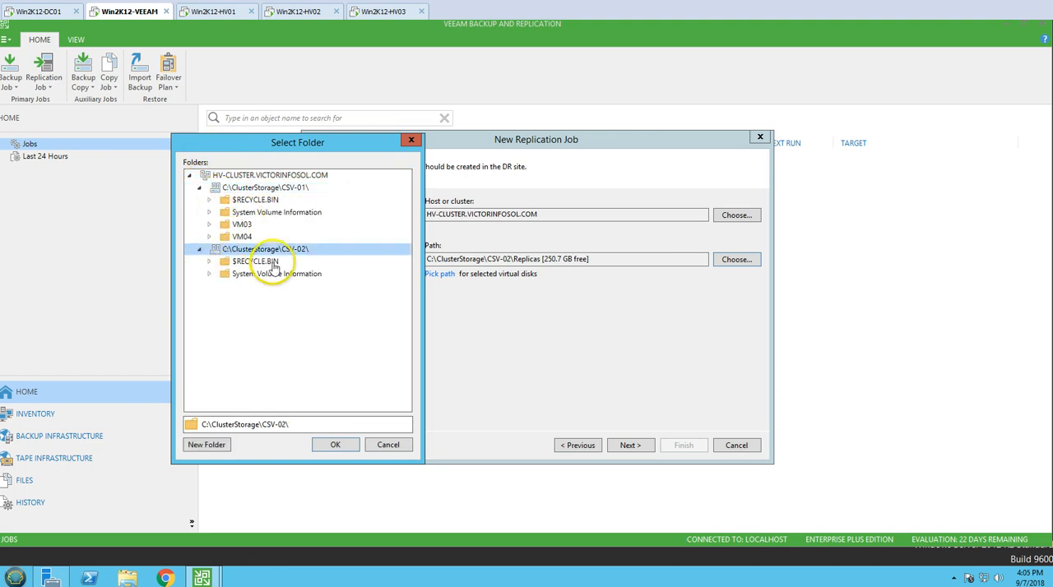
{"action": "left_click", "coordinate": [265, 190]}
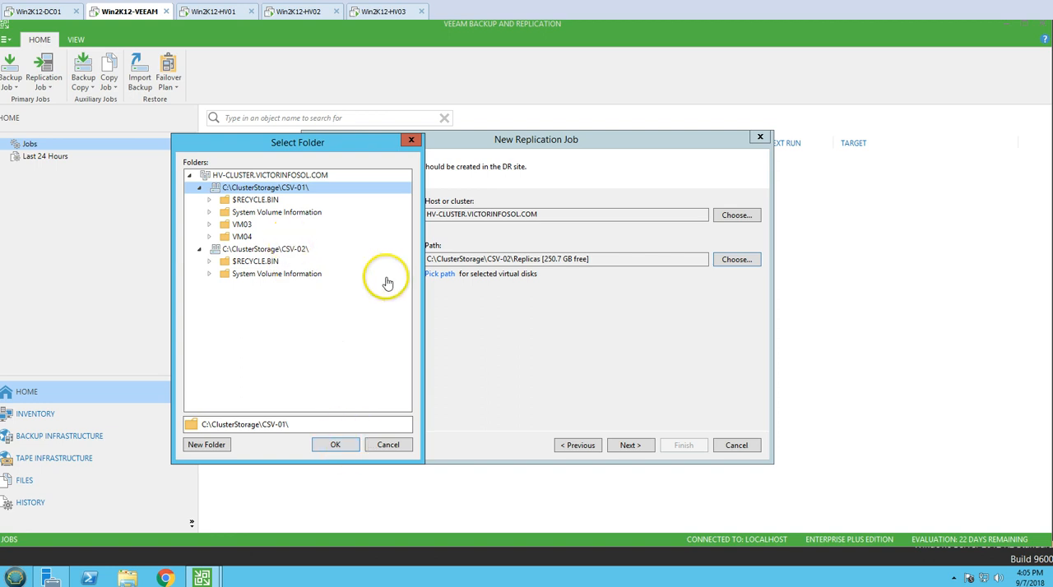
{"action": "left_click", "coordinate": [339, 444]}
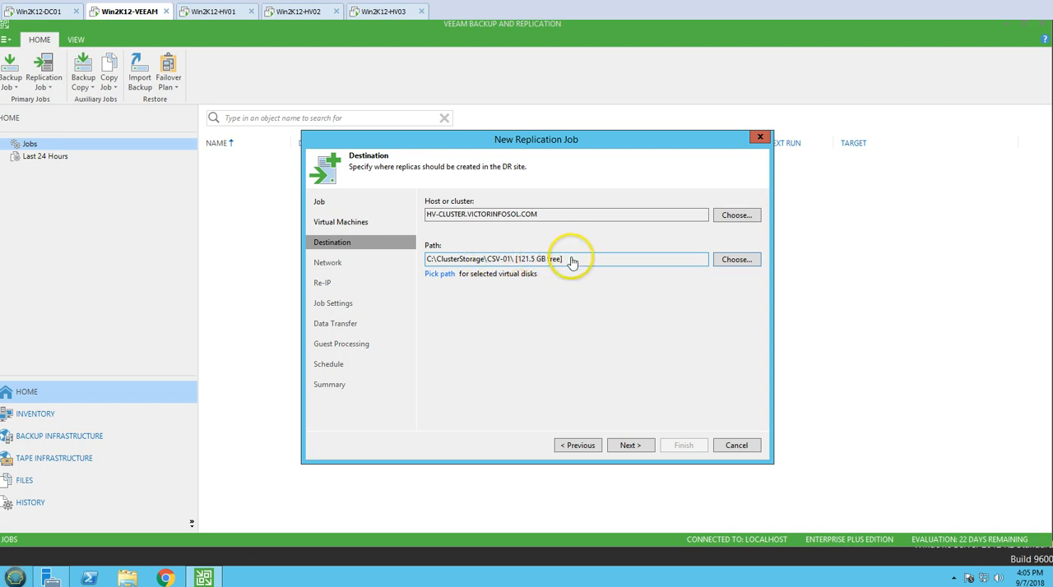
{"action": "left_click_drag", "start_coordinate": [573, 259], "coordinate": [418, 261]}
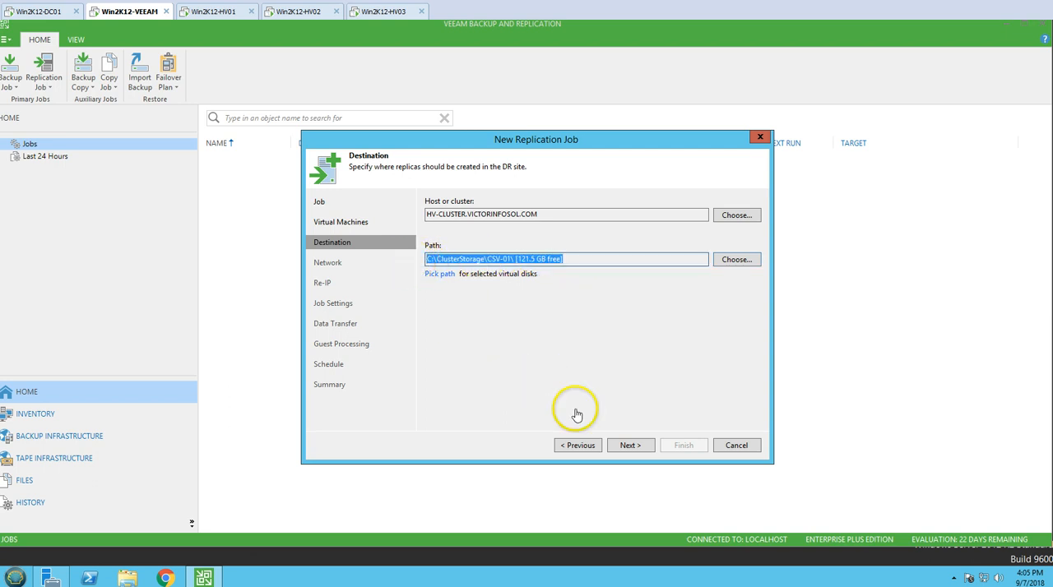
{"action": "left_click", "coordinate": [630, 445]}
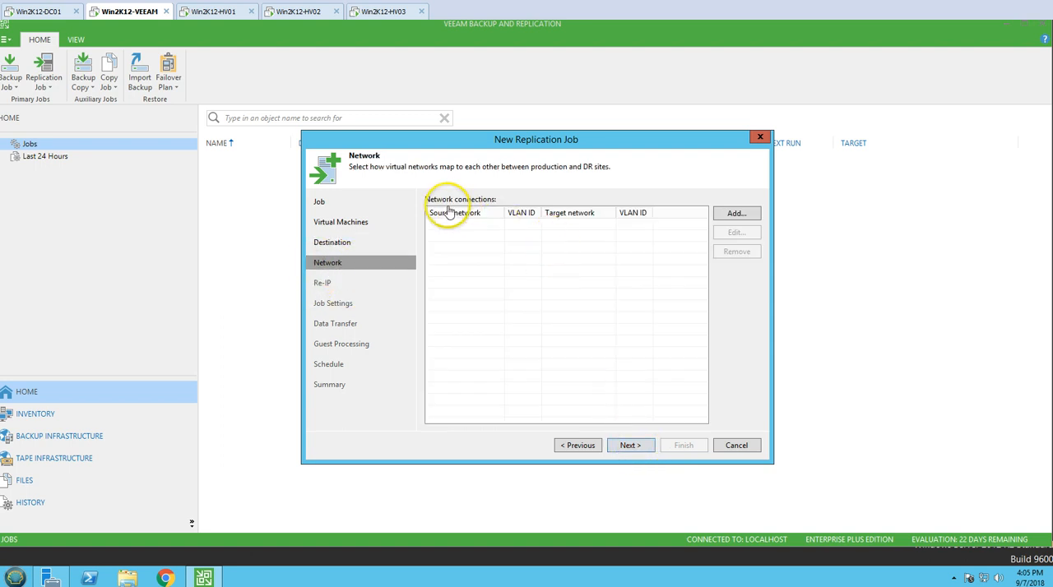
Start a new network mapping with vSwitch on Win2K12-HV01 as the source network.
{"action": "left_click", "coordinate": [736, 216]}
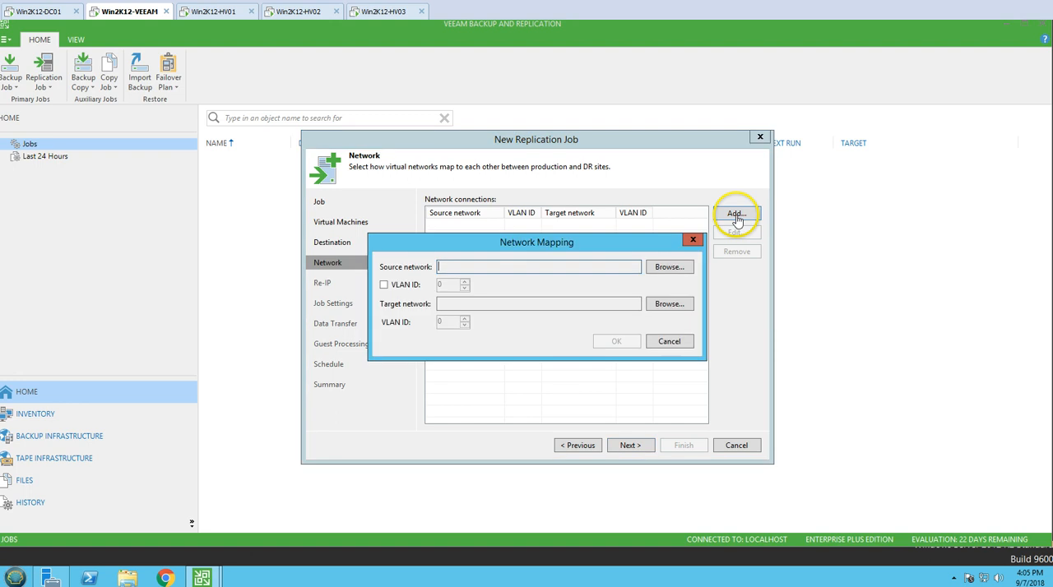
{"action": "left_click", "coordinate": [666, 268]}
{"action": "left_click", "coordinate": [430, 210]}
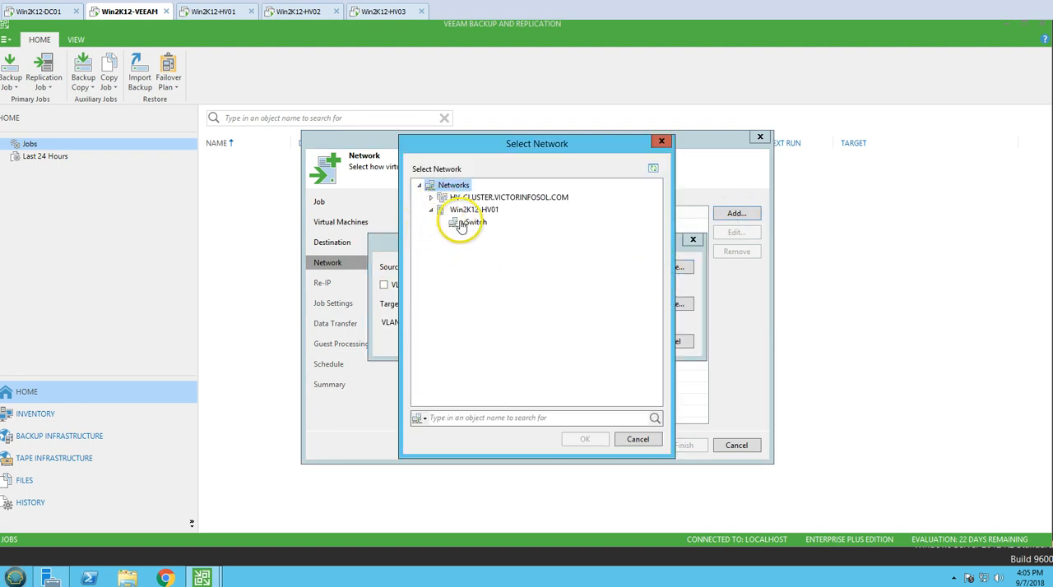
{"action": "left_click", "coordinate": [462, 223]}
{"action": "left_click", "coordinate": [585, 439]}
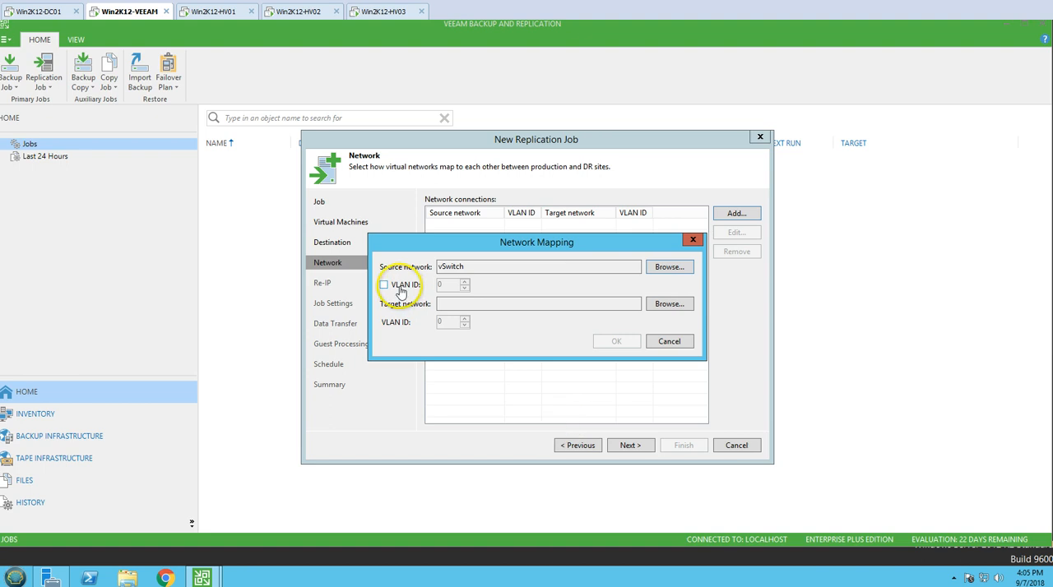
Set the mapping's target network to vSwitch on the HV-CLUSTER cluster and add the mapping.
{"action": "left_click", "coordinate": [668, 305]}
{"action": "left_click", "coordinate": [430, 197]}
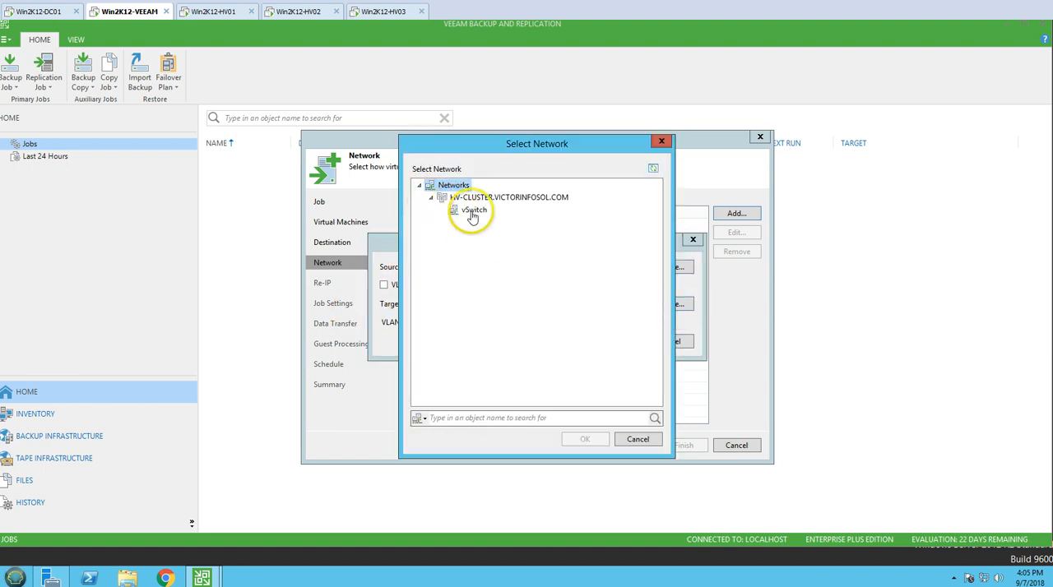
{"action": "left_click", "coordinate": [473, 212]}
{"action": "left_click", "coordinate": [585, 440]}
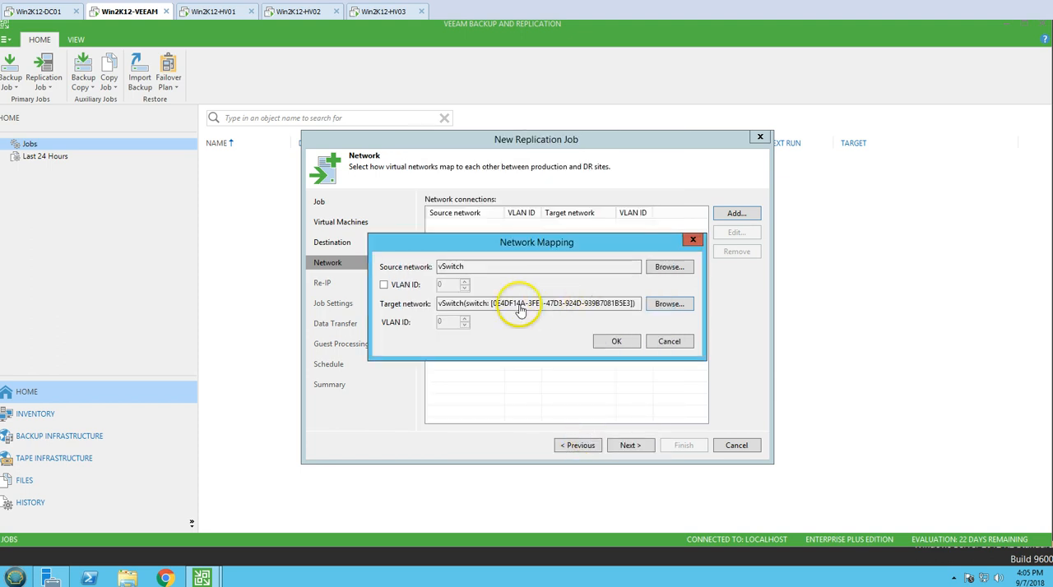
{"action": "left_click", "coordinate": [616, 344]}
Check the vSwitch mapping's source, target and VLAN settings, accept them and continue to the Re-IP settings.
{"action": "left_click", "coordinate": [442, 225]}
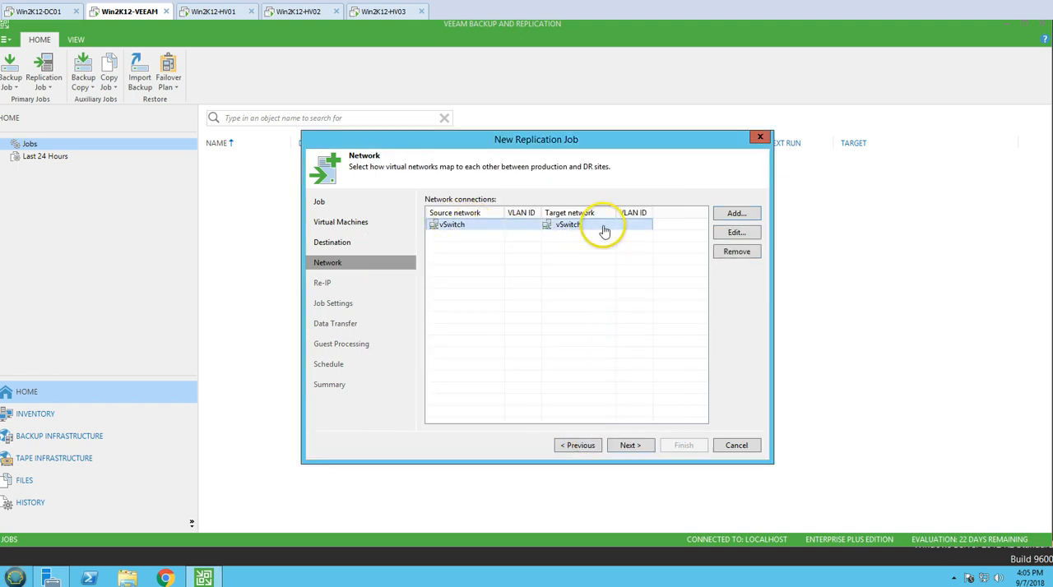
{"action": "left_click", "coordinate": [734, 232]}
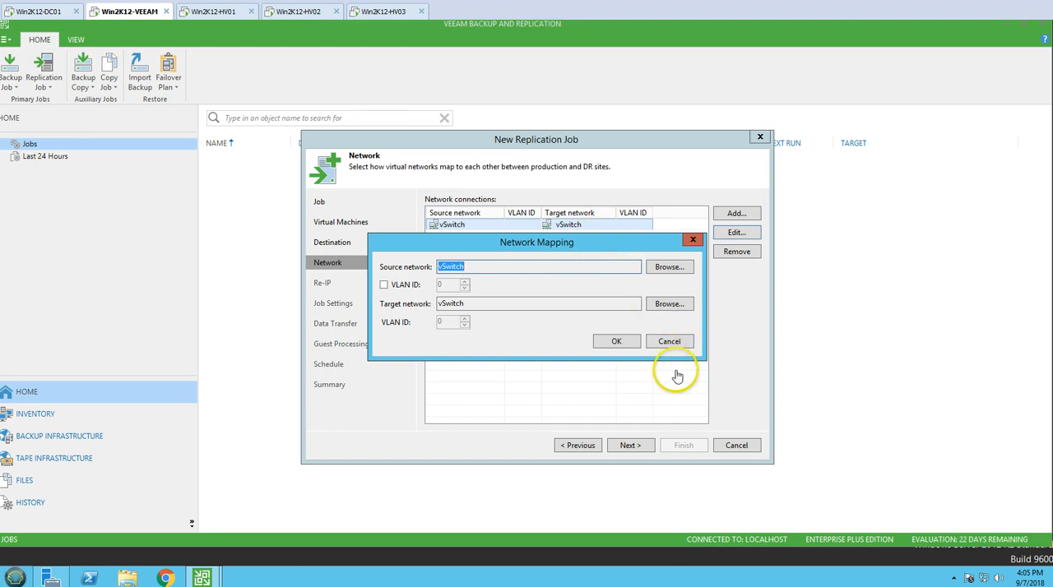
{"action": "left_click_drag", "start_coordinate": [588, 246], "coordinate": [589, 290]}
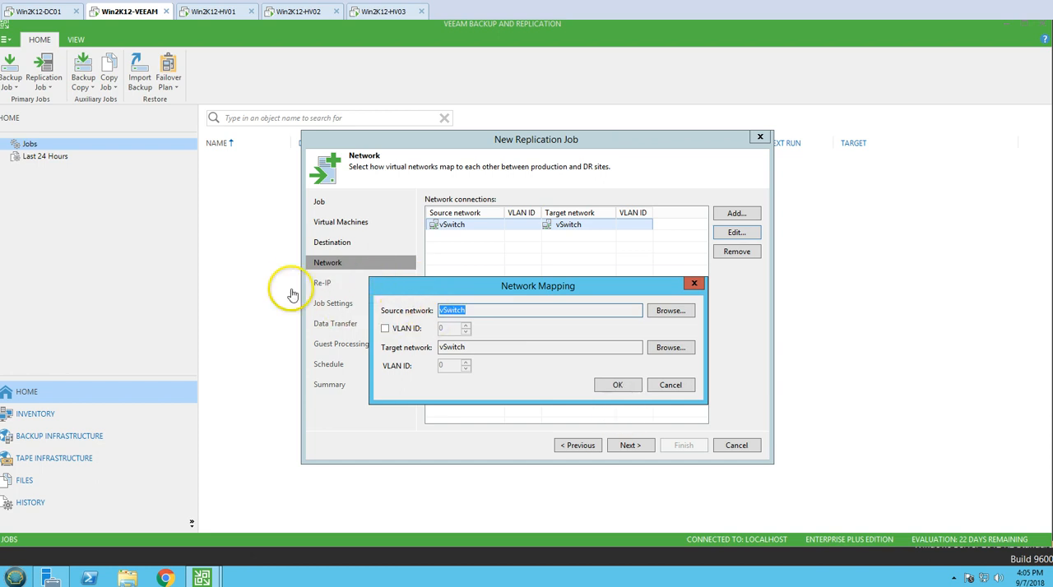
{"action": "left_click", "coordinate": [632, 388]}
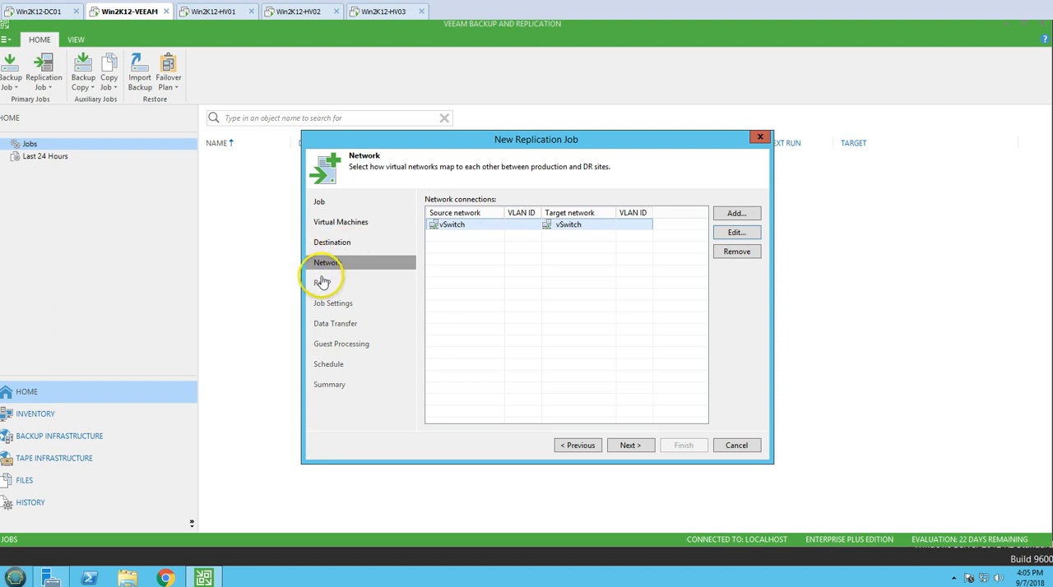
{"action": "left_click", "coordinate": [647, 450]}
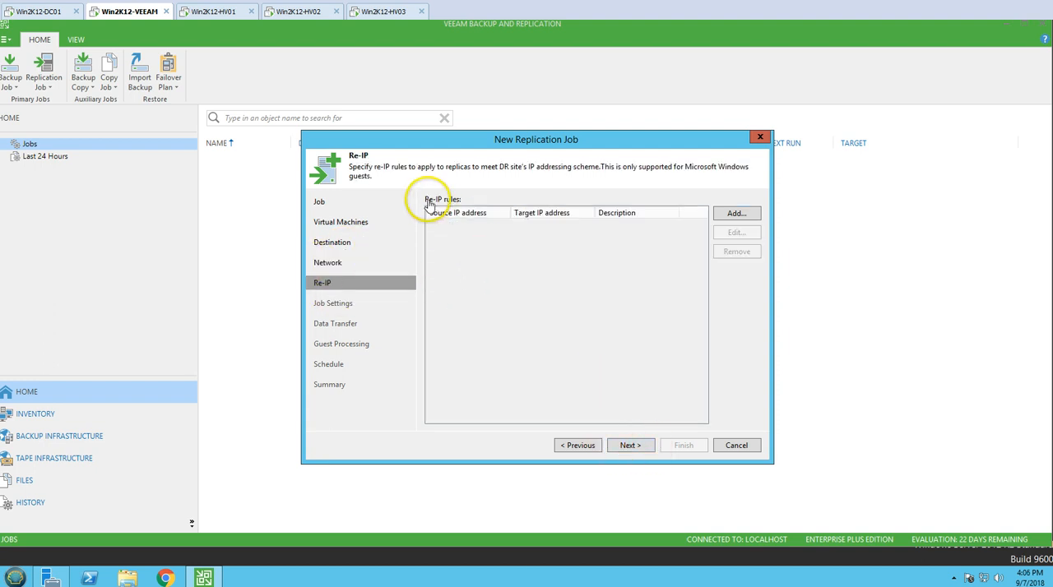
Examine the source and target VM address, gateway and DNS fields of a new re-IP rule, then discard the rule.
{"action": "left_click", "coordinate": [744, 220]}
{"action": "left_click_drag", "start_coordinate": [491, 118], "coordinate": [480, 123]}
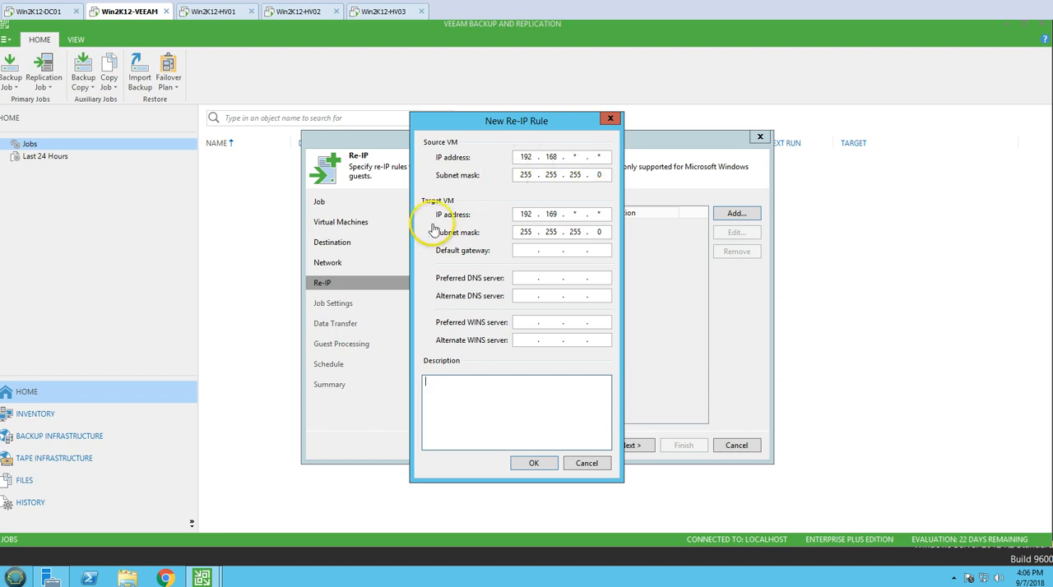
{"action": "double_click", "coordinate": [551, 214]}
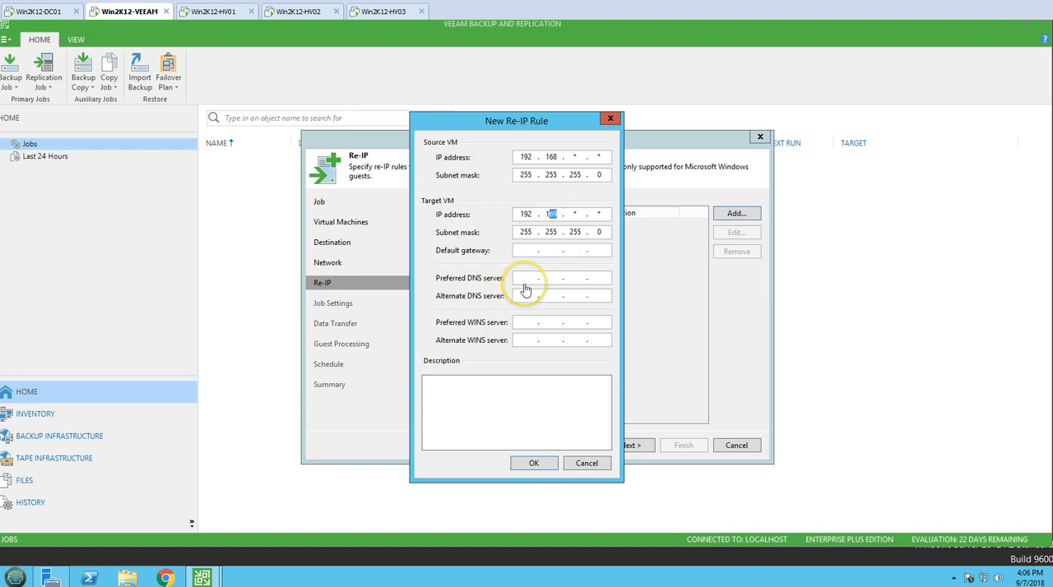
{"action": "left_click", "coordinate": [527, 284]}
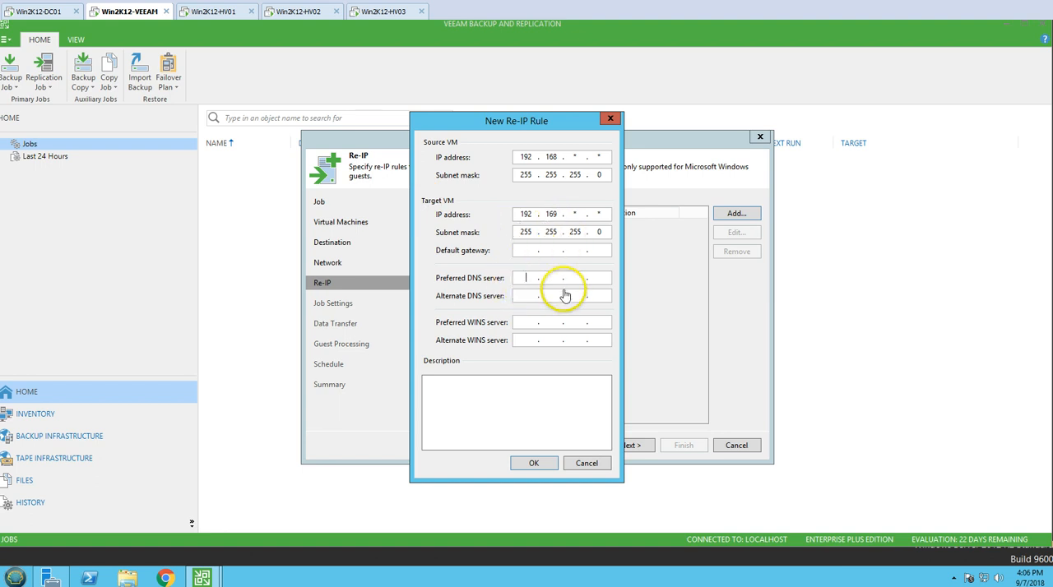
{"action": "left_click", "coordinate": [530, 262]}
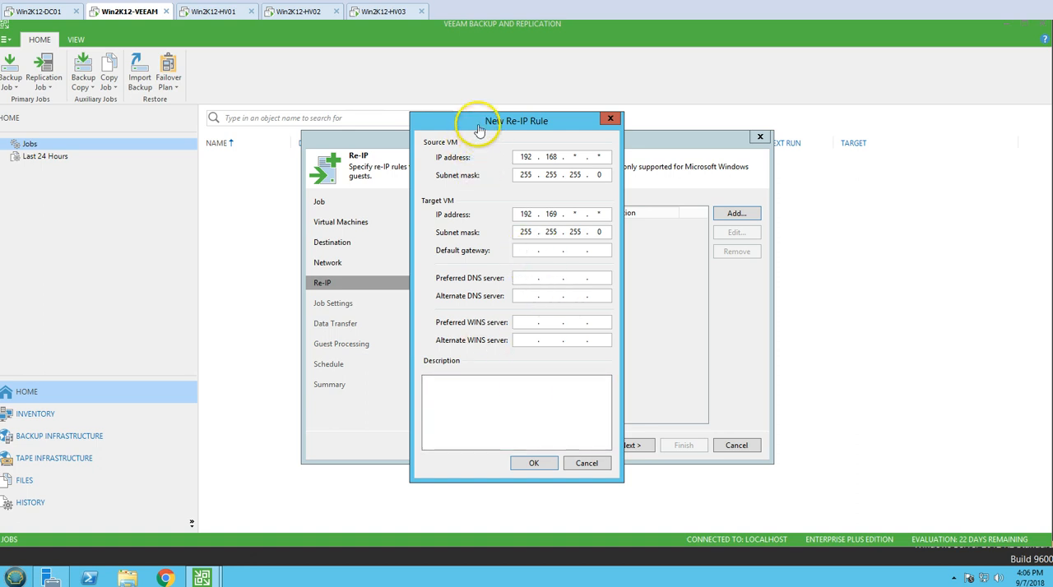
{"action": "left_click_drag", "start_coordinate": [479, 129], "coordinate": [474, 147]}
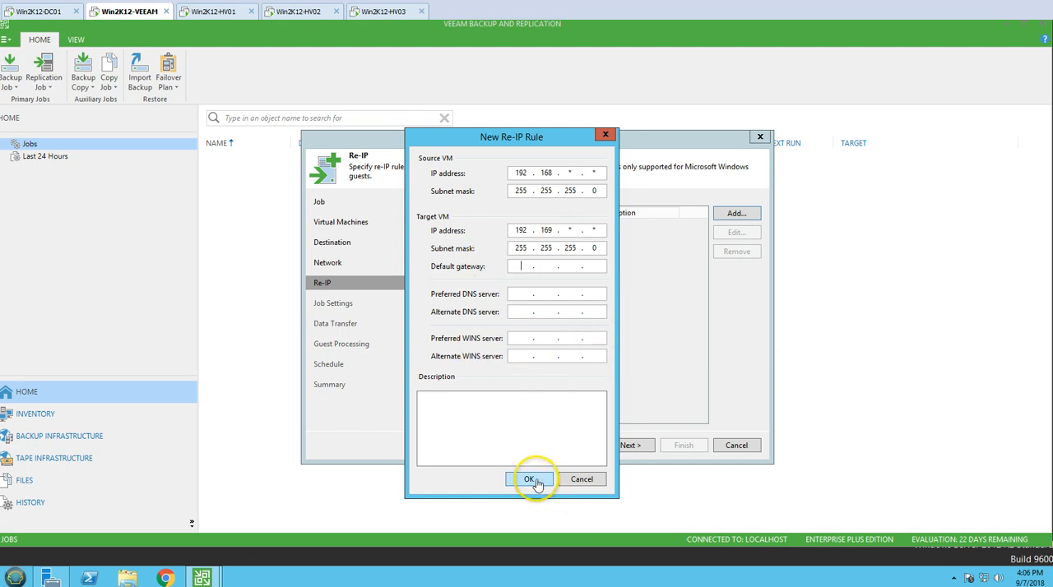
{"action": "left_click", "coordinate": [578, 480]}
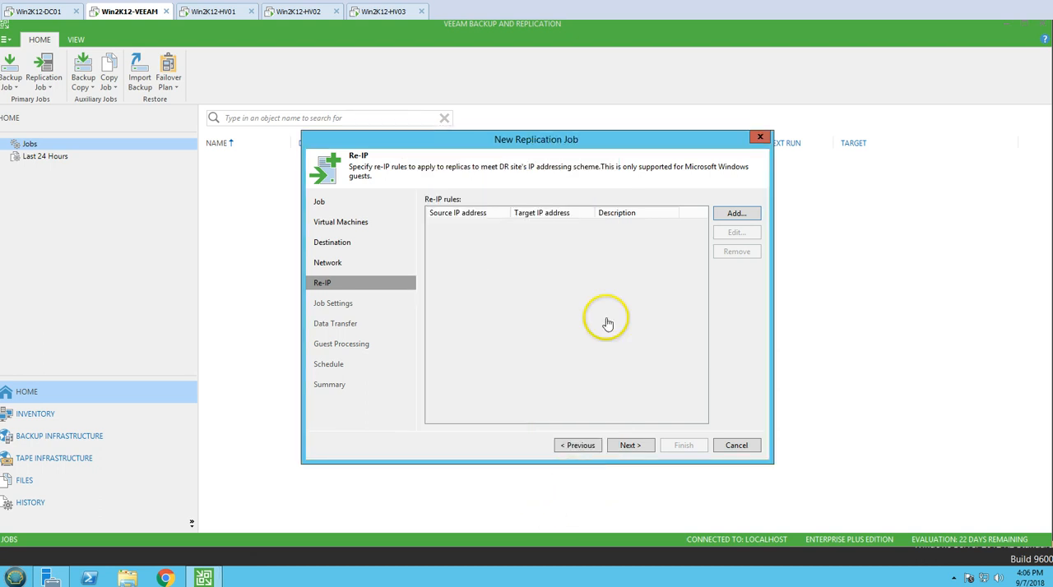
Continue to the job settings, choose Veeam-Backup-Repository for the replica metadata and check the replica VM name suffix.
{"action": "left_click", "coordinate": [630, 446]}
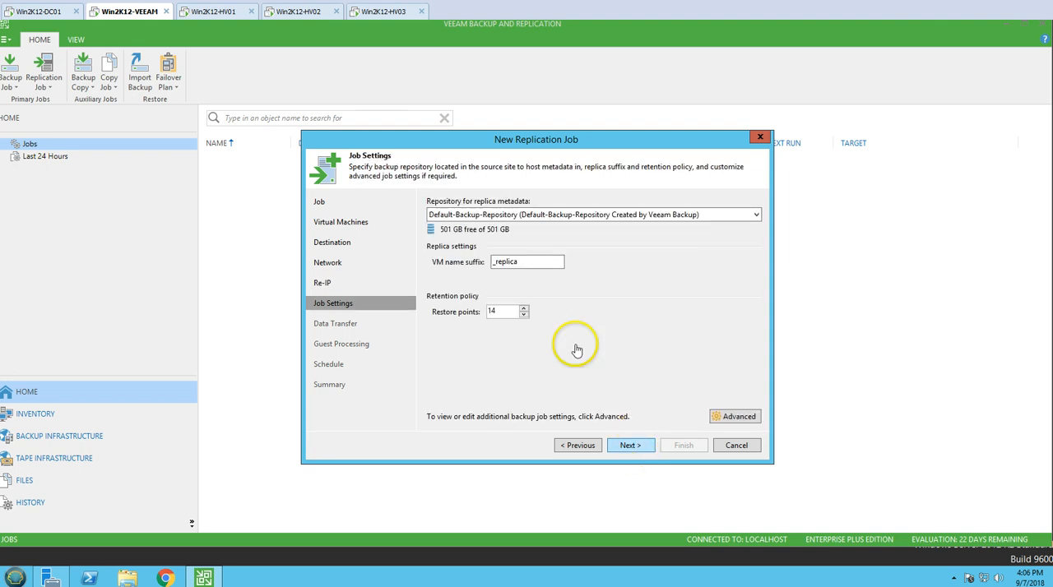
{"action": "left_click", "coordinate": [499, 215]}
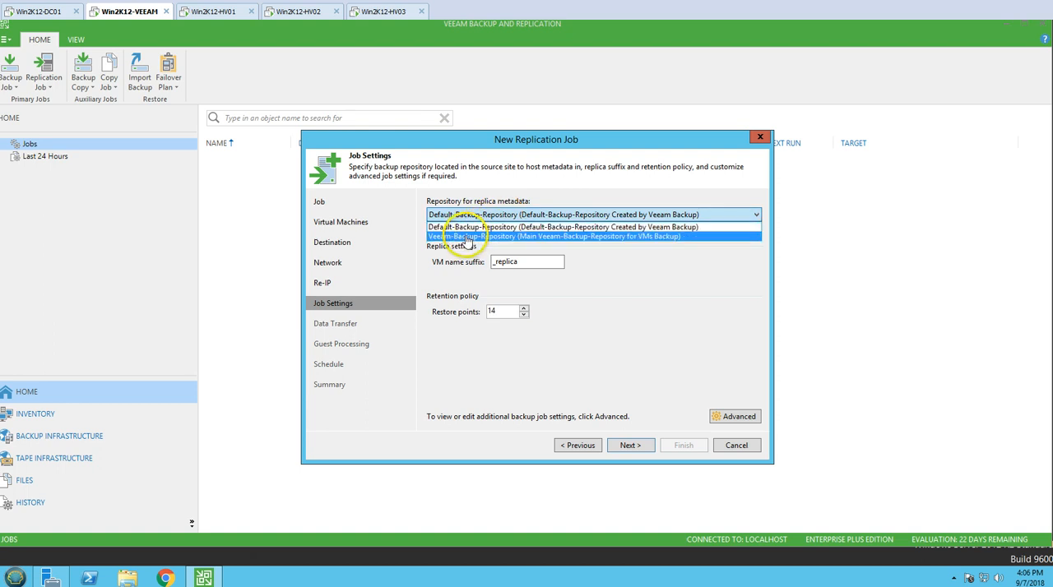
{"action": "left_click", "coordinate": [464, 238]}
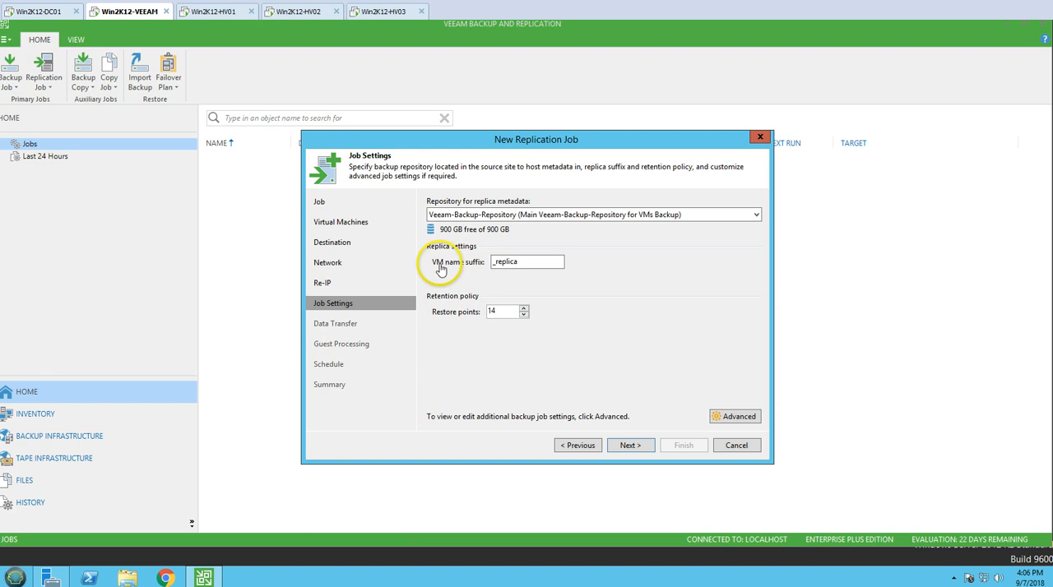
{"action": "left_click_drag", "start_coordinate": [516, 263], "coordinate": [487, 264]}
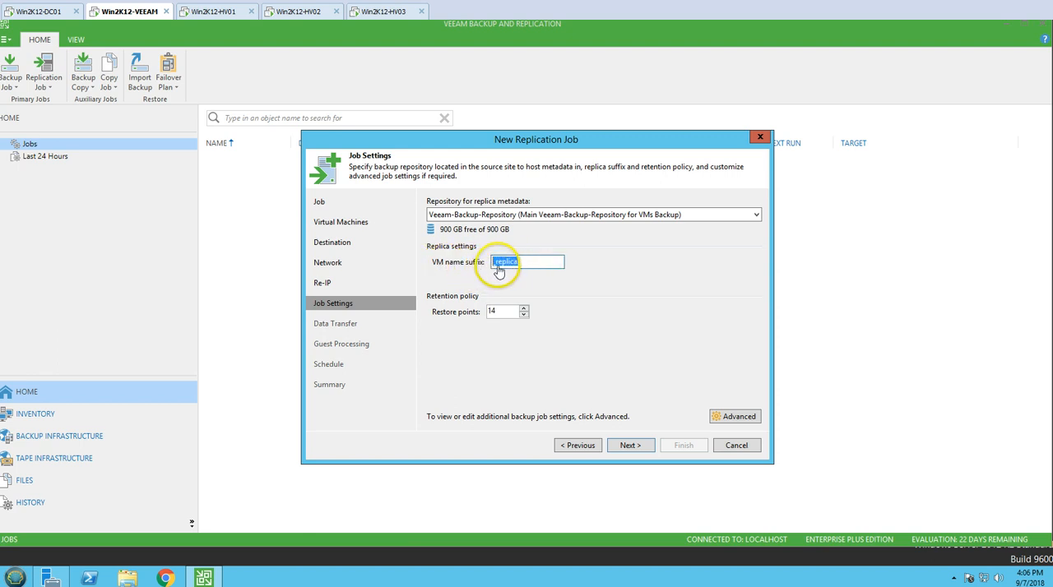
{"action": "left_click", "coordinate": [519, 268]}
{"action": "left_click_drag", "start_coordinate": [552, 261], "coordinate": [469, 264]}
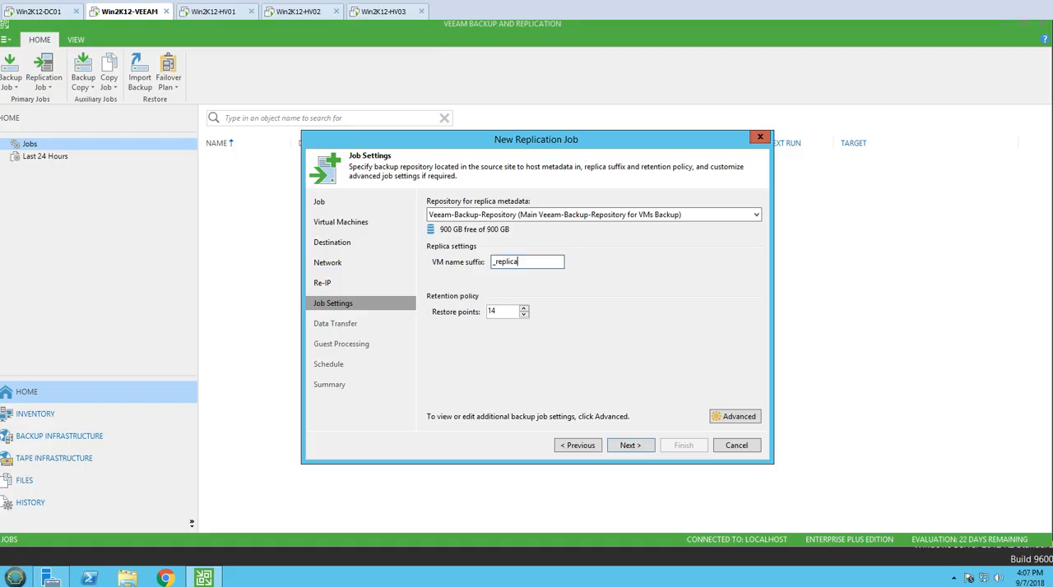
Open the job's advanced settings and examine the data reduction options and the available compression levels.
{"action": "left_click", "coordinate": [740, 416]}
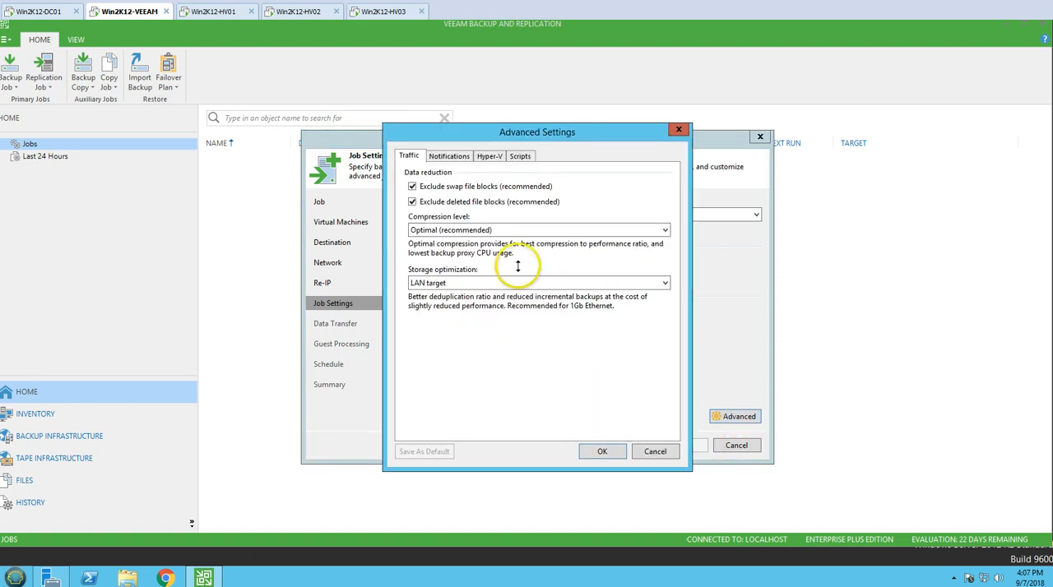
{"action": "left_click", "coordinate": [411, 187]}
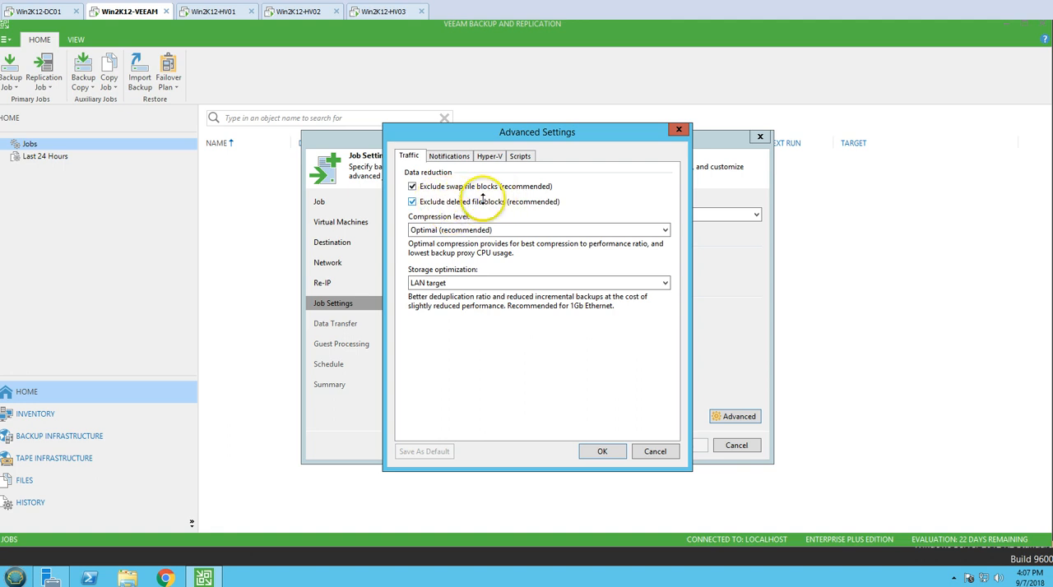
{"action": "left_click", "coordinate": [440, 228]}
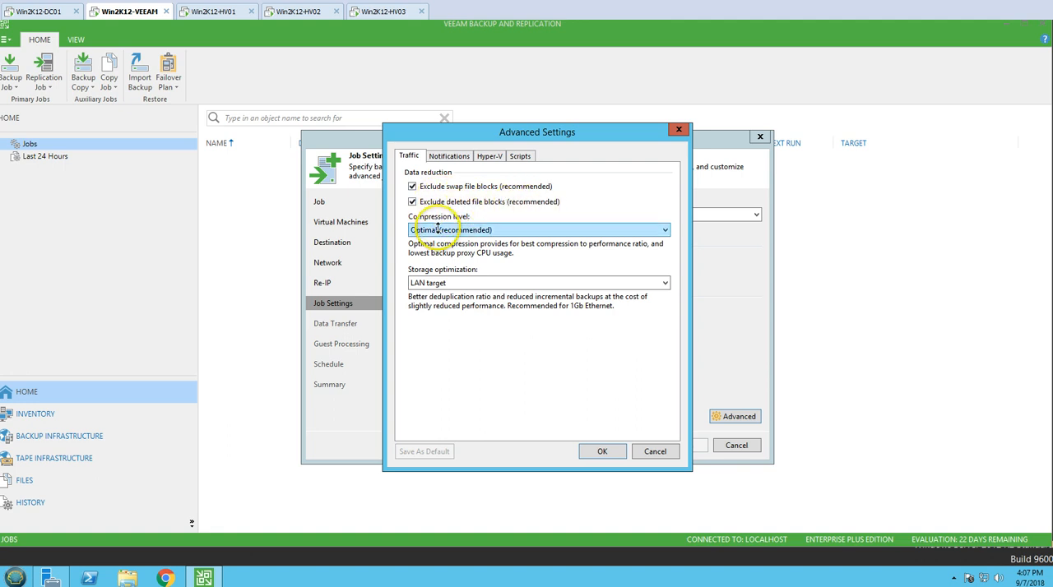
{"action": "left_click", "coordinate": [499, 231]}
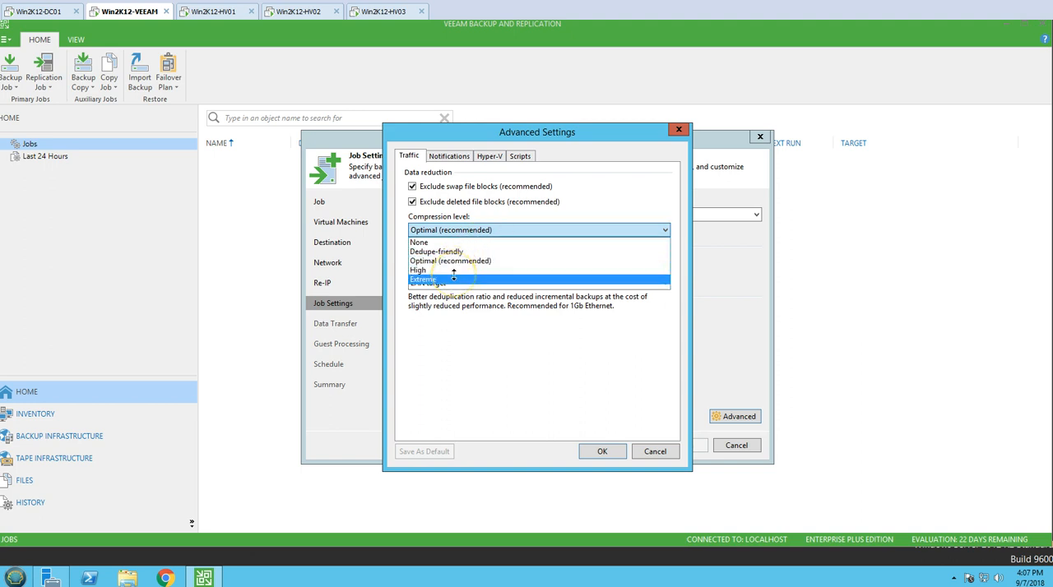
{"action": "left_click", "coordinate": [458, 360]}
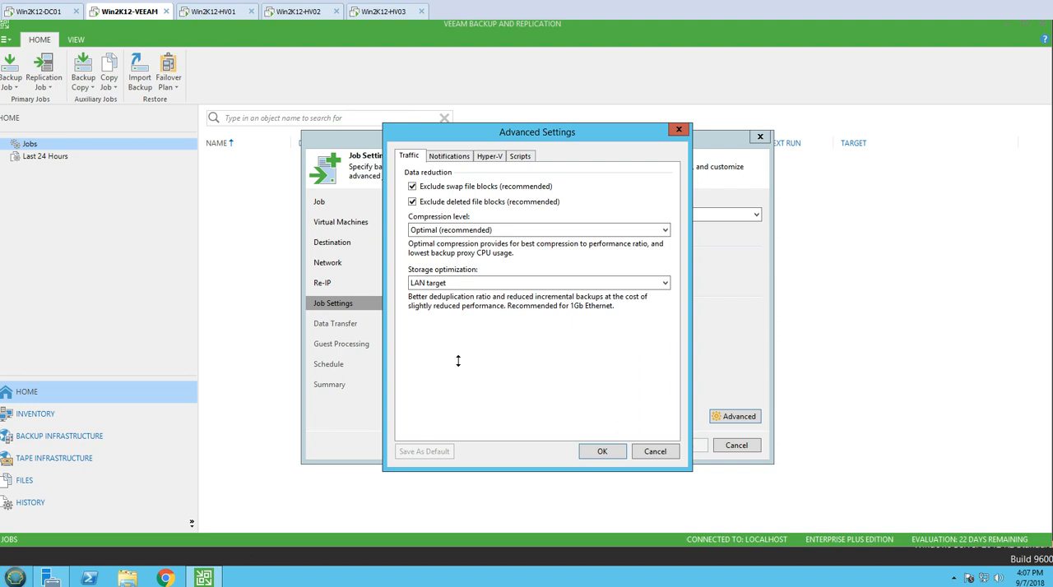
Try the WAN target and Local target storage optimizations and return the setting to LAN target.
{"action": "left_click", "coordinate": [465, 282]}
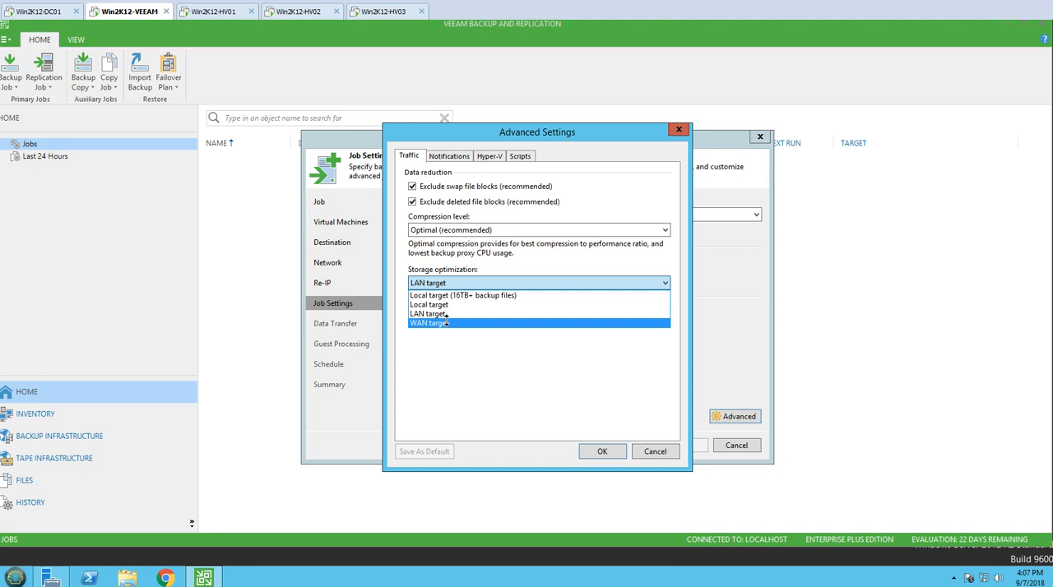
{"action": "left_click", "coordinate": [445, 322]}
{"action": "left_click", "coordinate": [469, 282]}
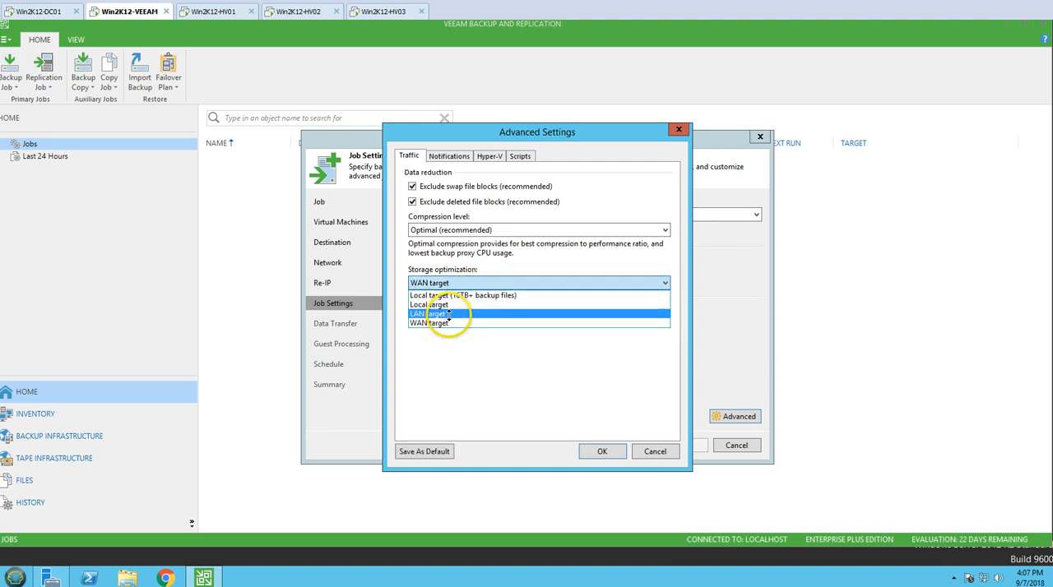
{"action": "left_click", "coordinate": [449, 314]}
{"action": "left_click", "coordinate": [464, 283]}
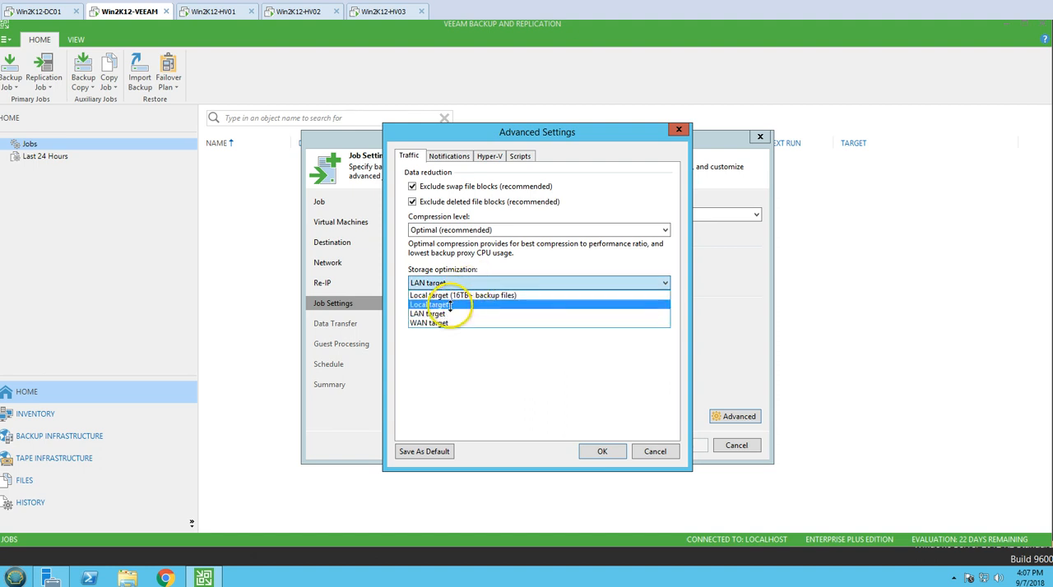
{"action": "left_click", "coordinate": [450, 305]}
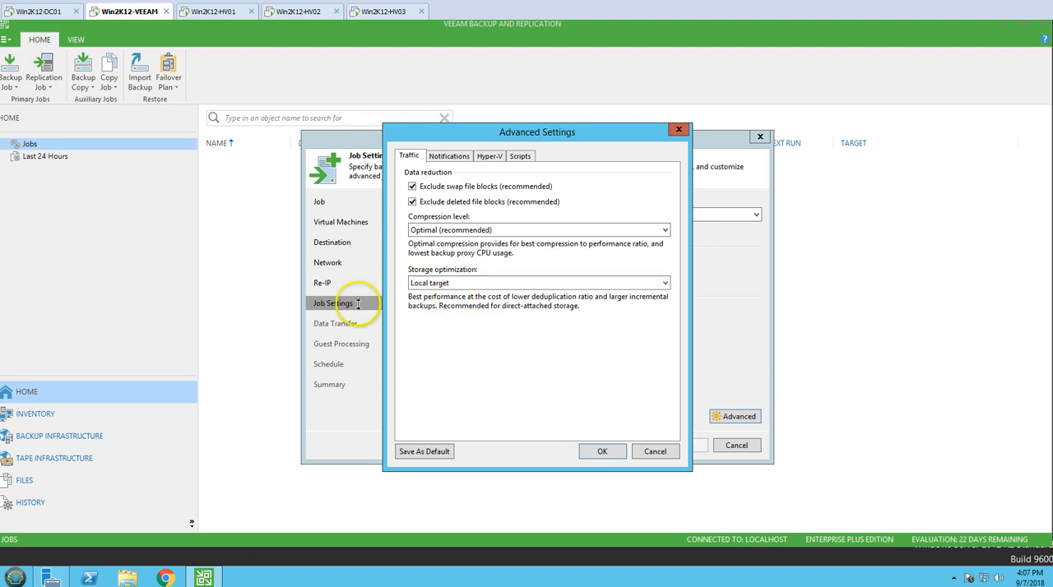
{"action": "left_click", "coordinate": [479, 282]}
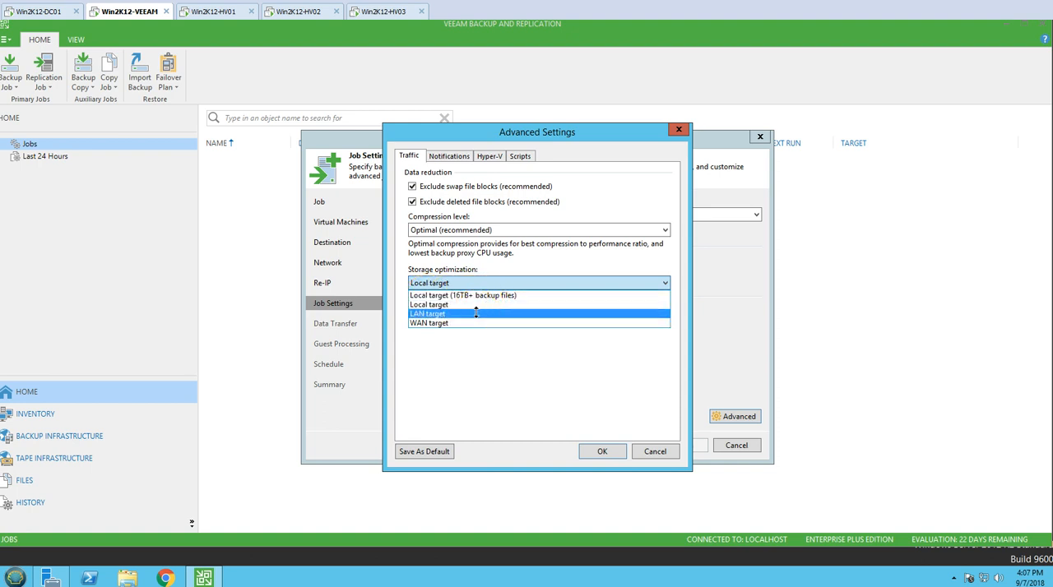
{"action": "left_click", "coordinate": [476, 313]}
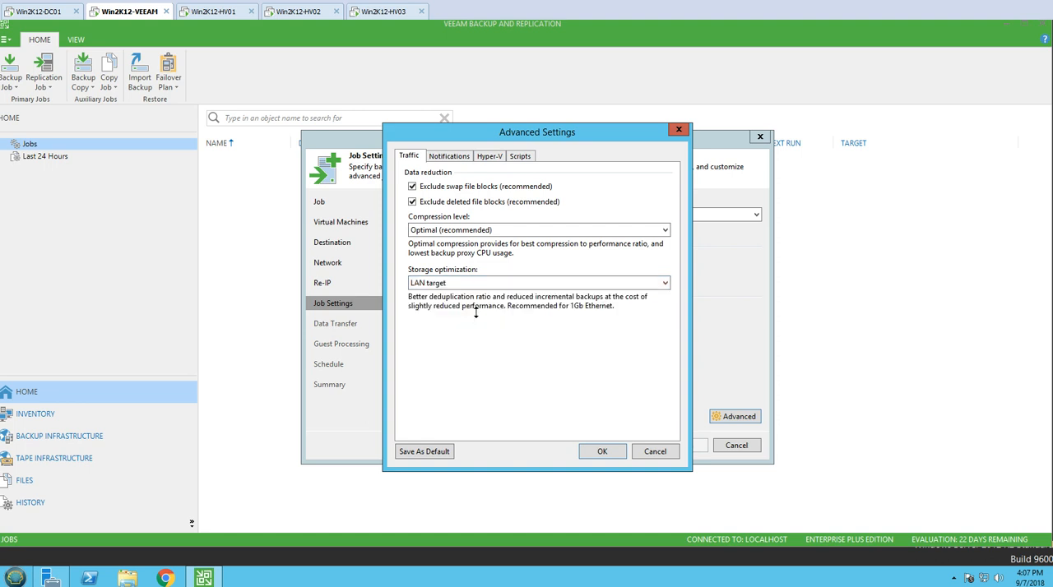
Review the notification, Hyper-V and script settings, accept the advanced settings and continue to the data transfer options.
{"action": "left_click", "coordinate": [451, 156]}
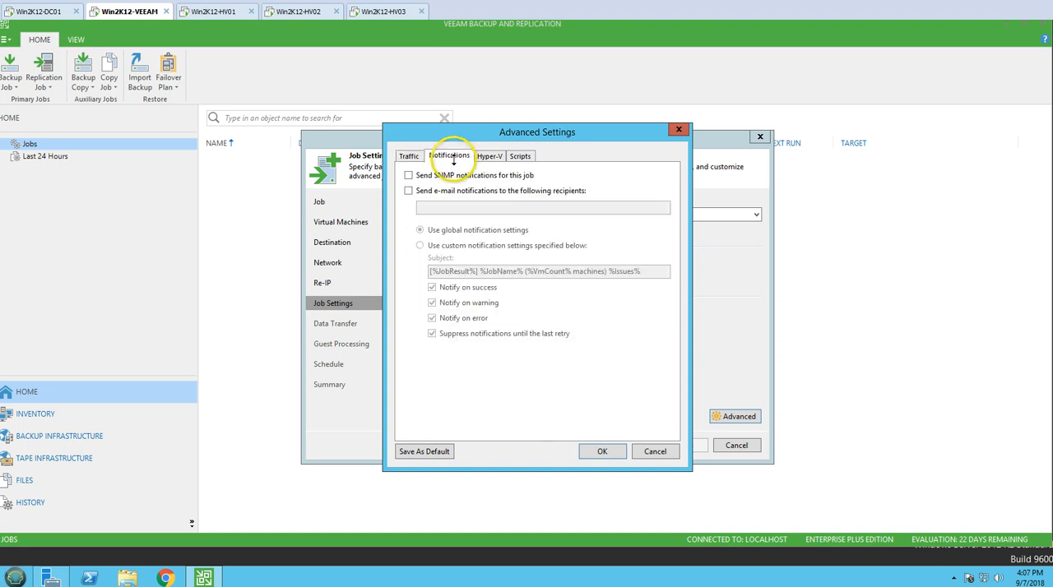
{"action": "left_click", "coordinate": [496, 157]}
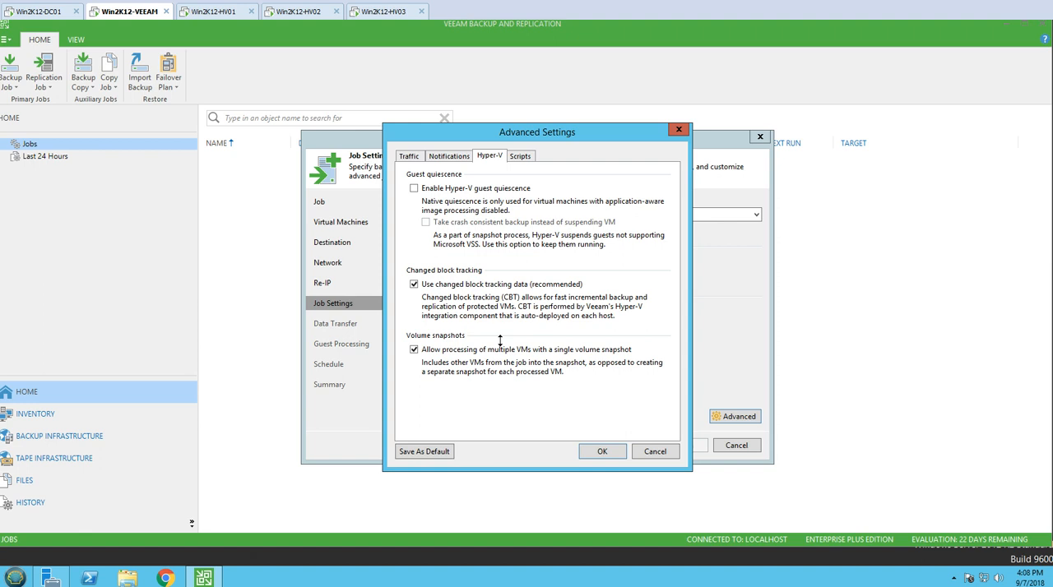
{"action": "left_click", "coordinate": [521, 154]}
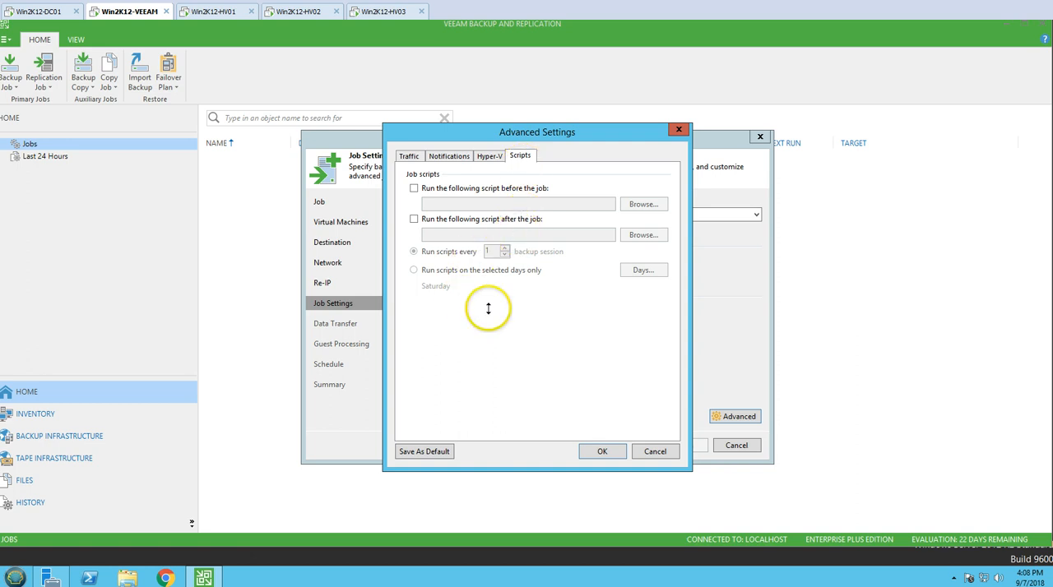
{"action": "left_click", "coordinate": [606, 452]}
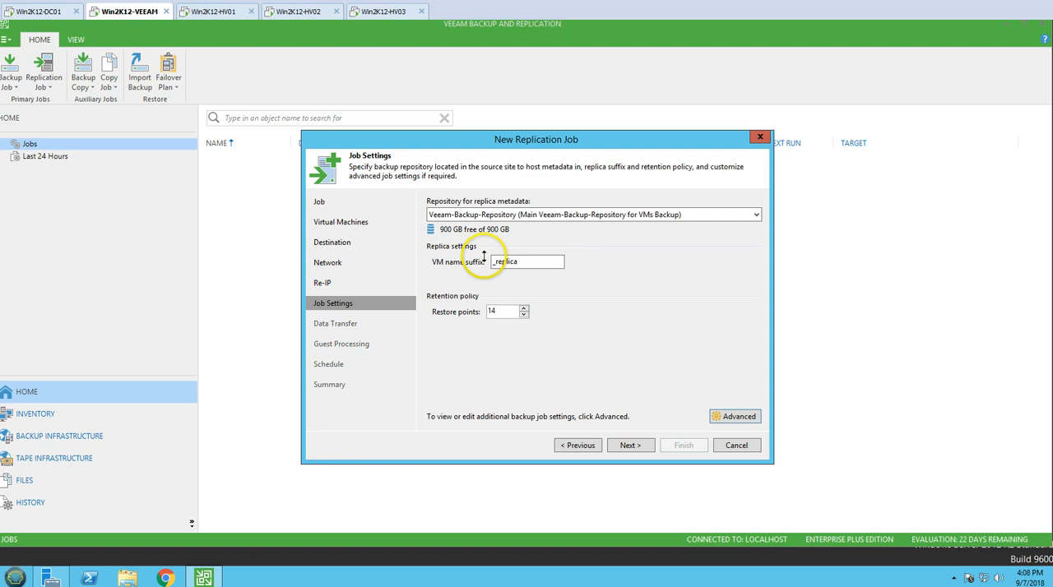
{"action": "left_click", "coordinate": [627, 445]}
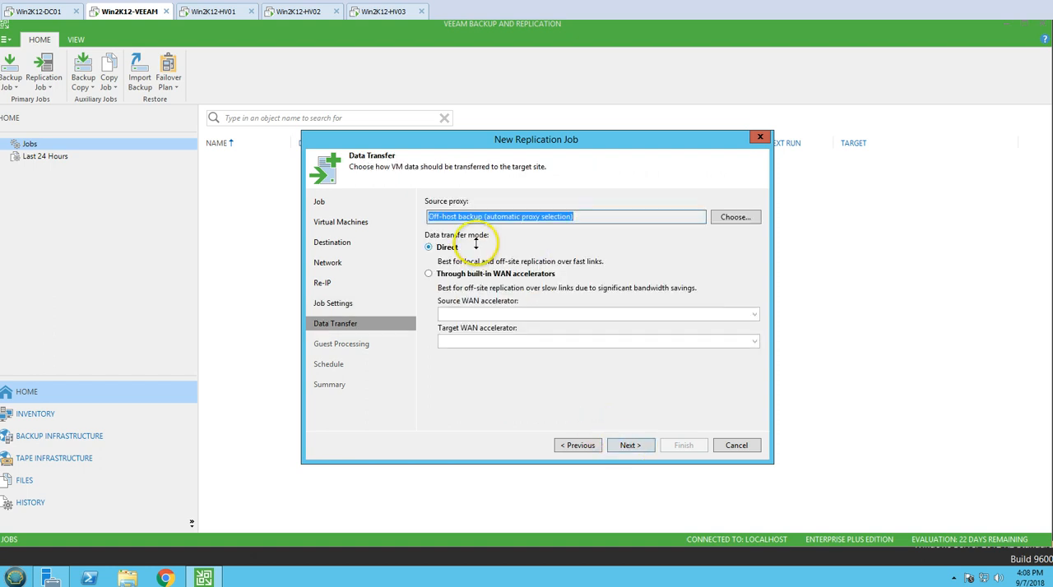
Examine the on-host and off-host backup modes available for the source proxy and close the choices without changes.
{"action": "left_click_drag", "start_coordinate": [428, 217], "coordinate": [460, 216]}
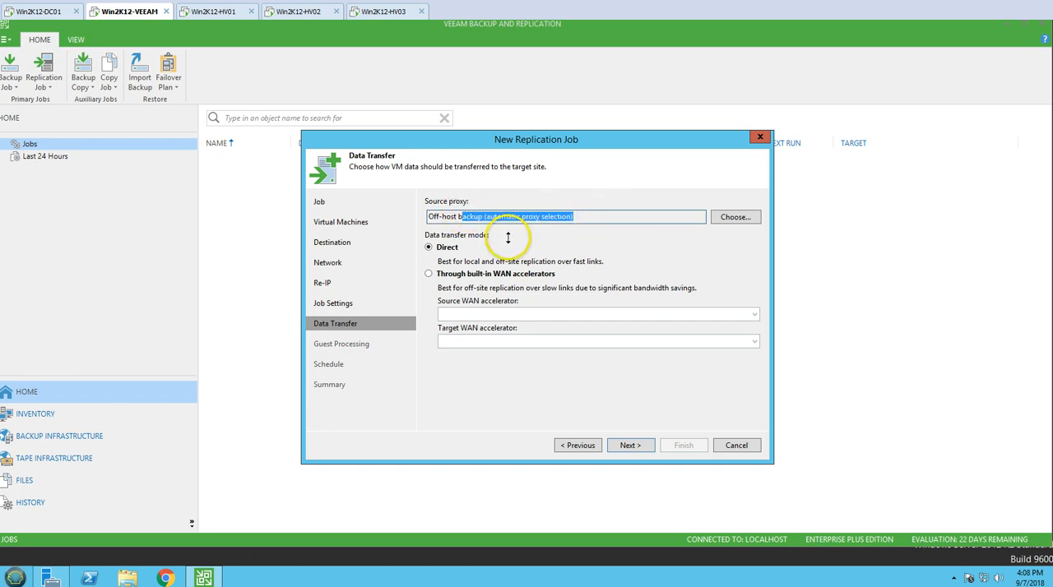
{"action": "left_click", "coordinate": [732, 216]}
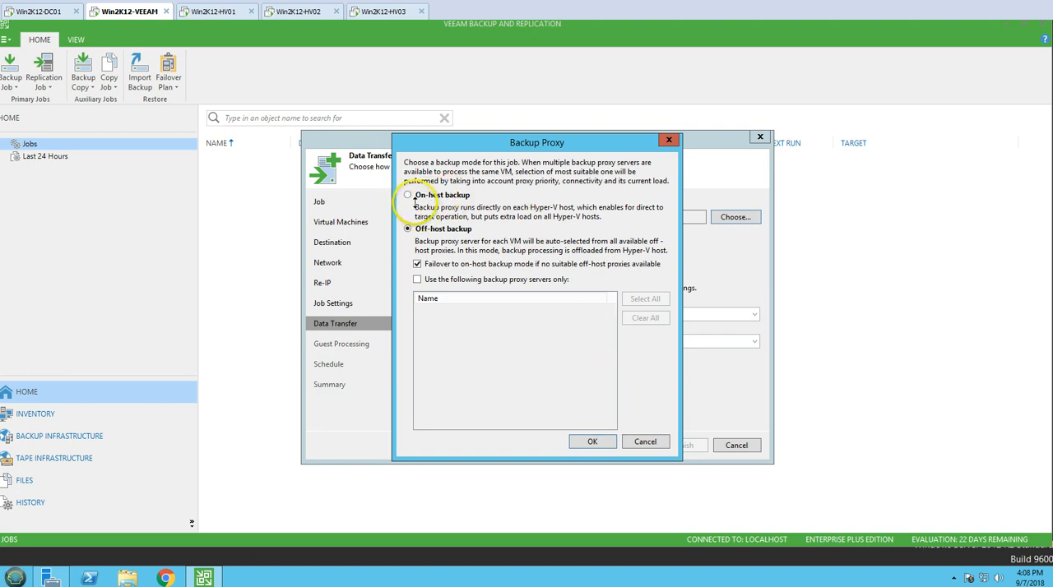
{"action": "left_click", "coordinate": [643, 442]}
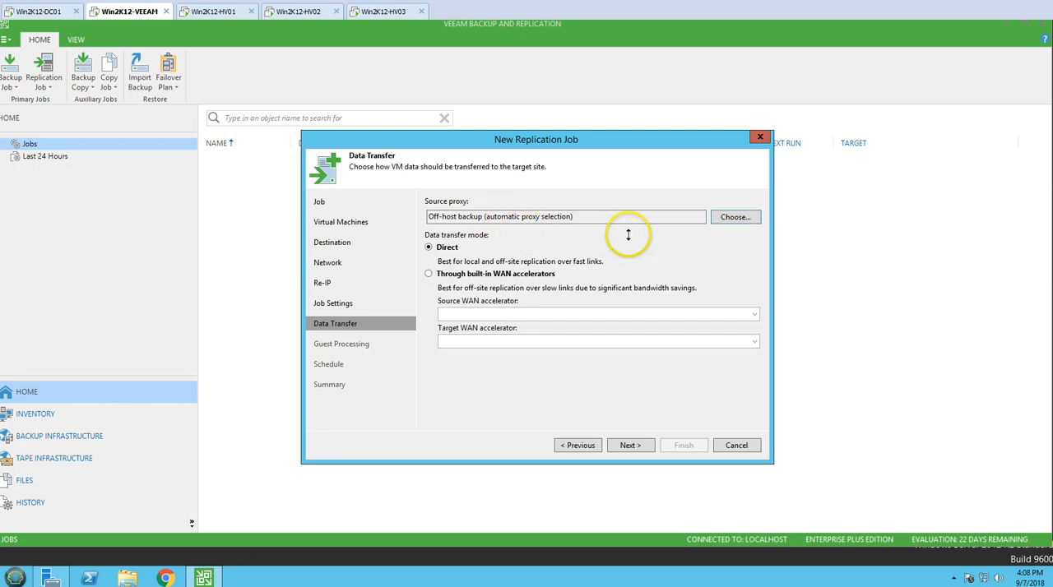
{"action": "left_click_drag", "start_coordinate": [600, 216], "coordinate": [426, 218]}
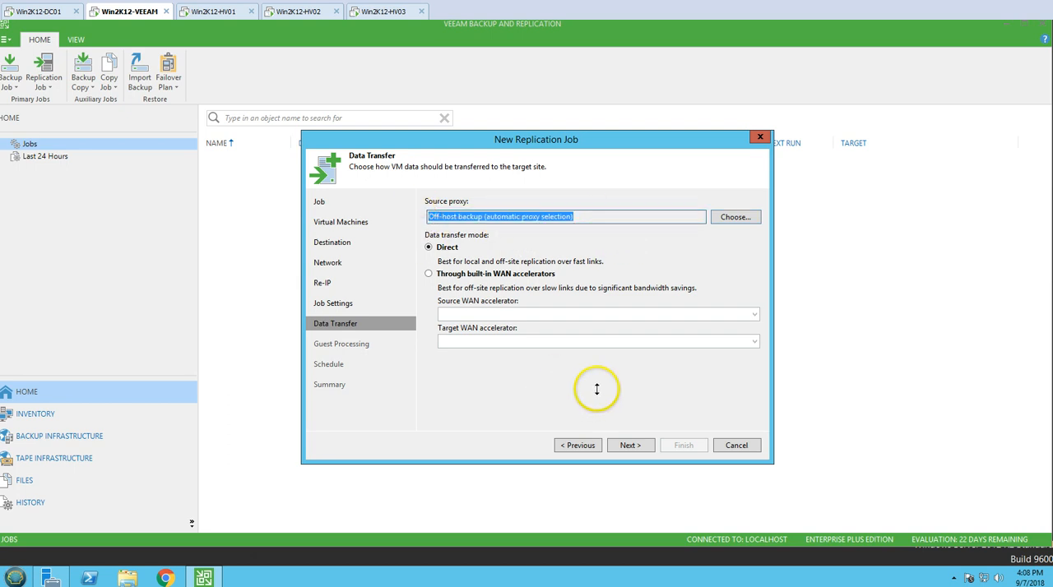
Check the WAN accelerator transfer mode, set the data transfer mode to Direct and continue to guest processing.
{"action": "left_click", "coordinate": [492, 276]}
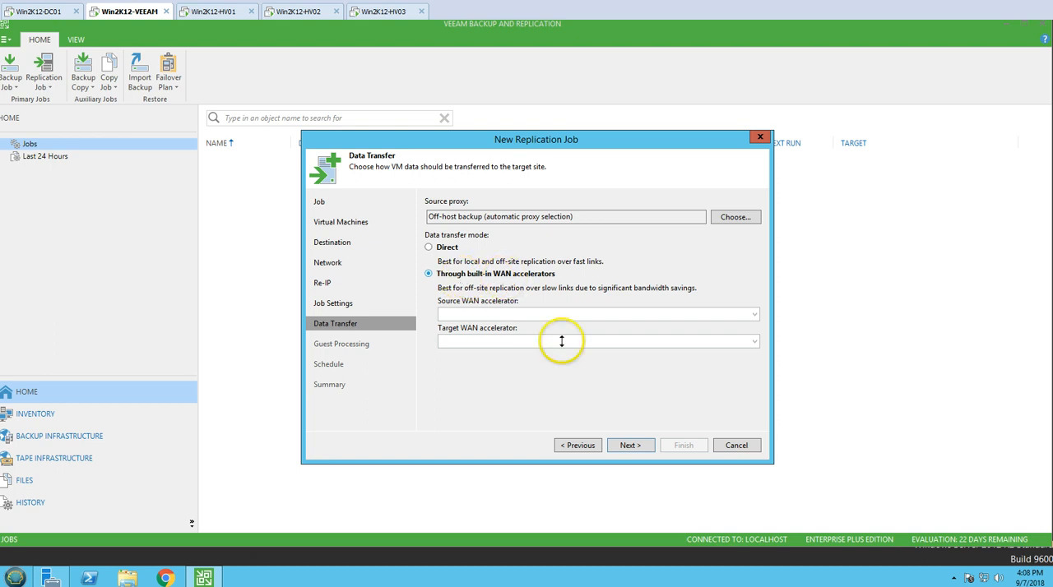
{"action": "left_click", "coordinate": [446, 247]}
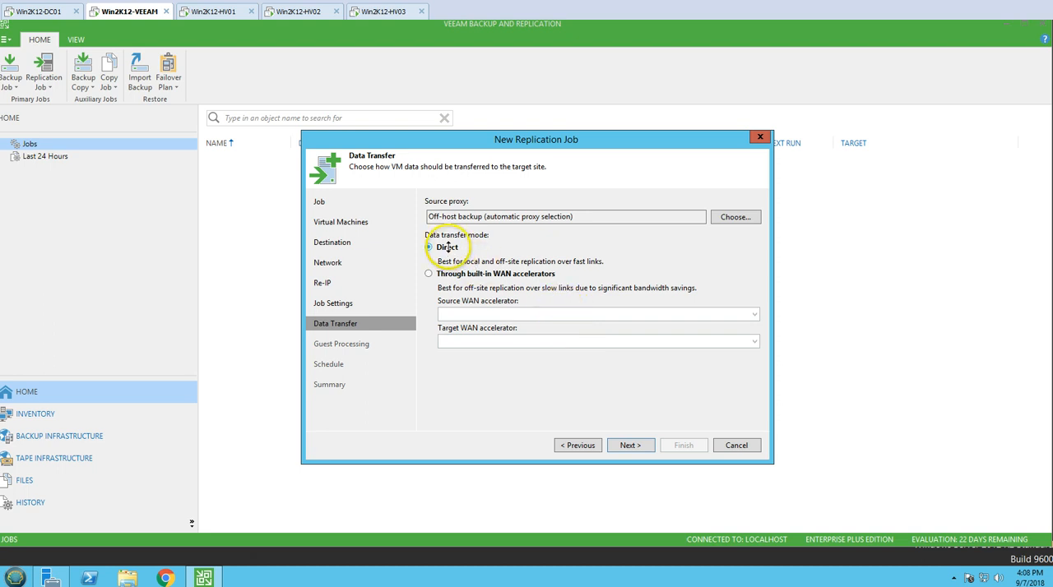
{"action": "left_click", "coordinate": [630, 445]}
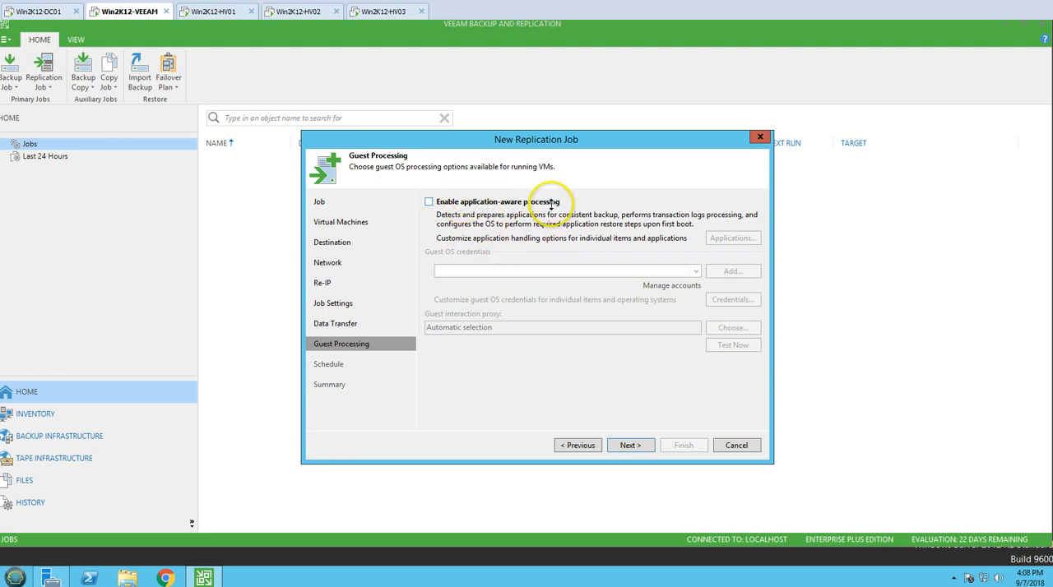
Enable application-aware processing, examine VM01's general, file exclusion and script settings, discard them and disable the processing again.
{"action": "left_click", "coordinate": [463, 202]}
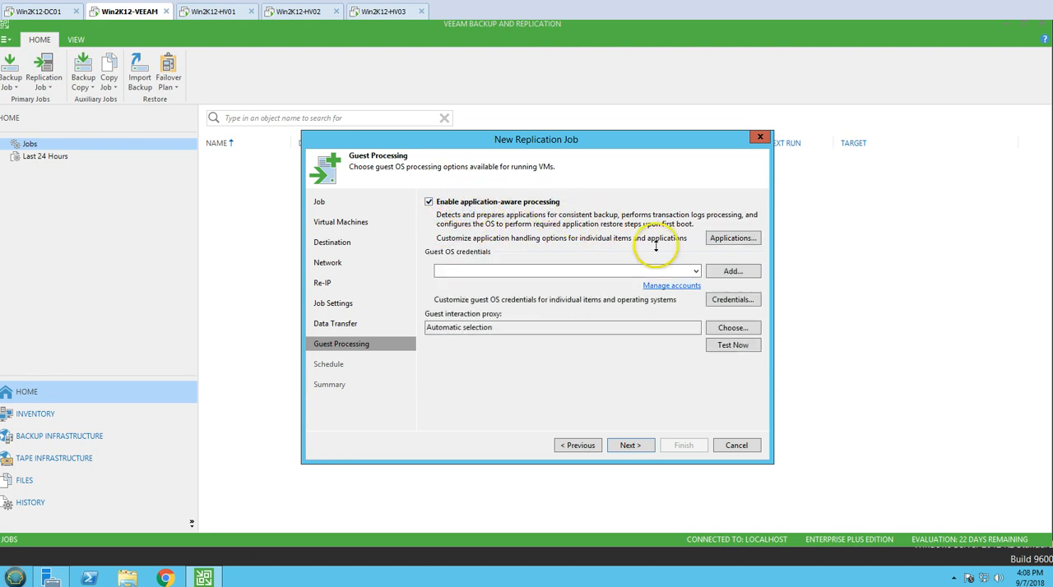
{"action": "left_click", "coordinate": [731, 238]}
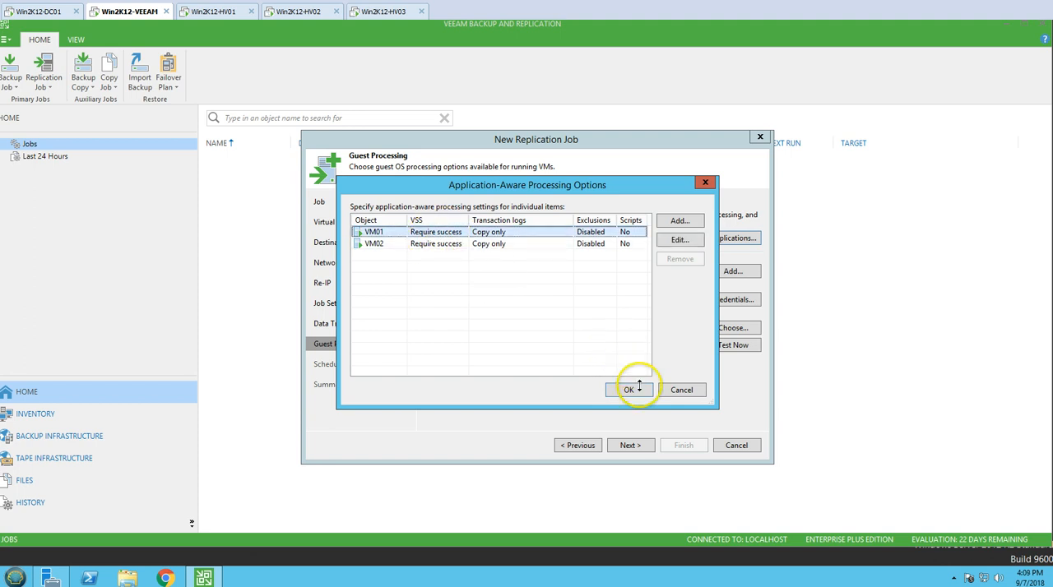
{"action": "left_click_drag", "start_coordinate": [540, 185], "coordinate": [532, 295]}
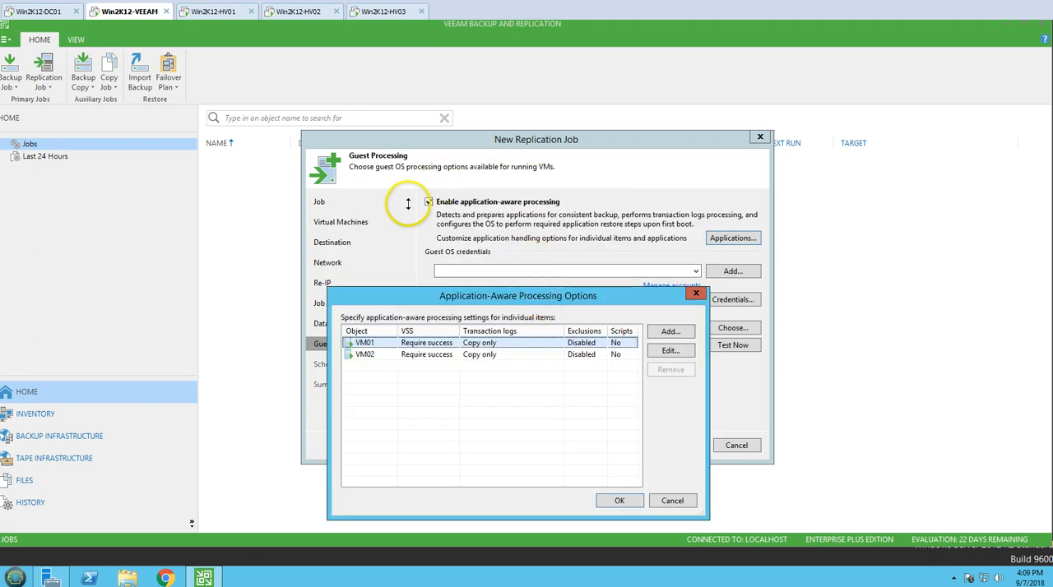
{"action": "left_click", "coordinate": [670, 350]}
{"action": "left_click", "coordinate": [451, 154]}
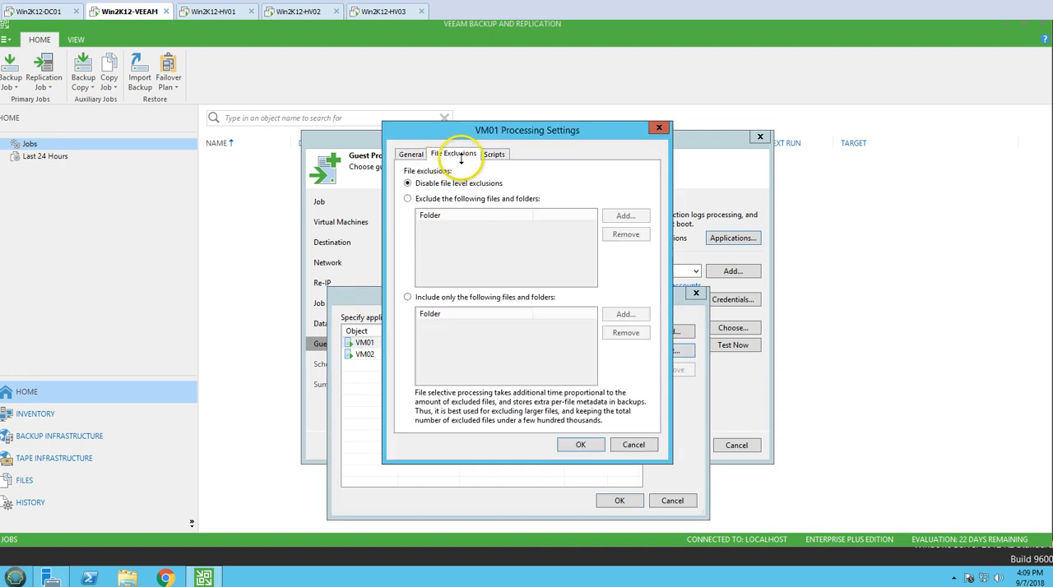
{"action": "left_click", "coordinate": [493, 154]}
{"action": "left_click", "coordinate": [410, 154]}
{"action": "left_click", "coordinate": [630, 445]}
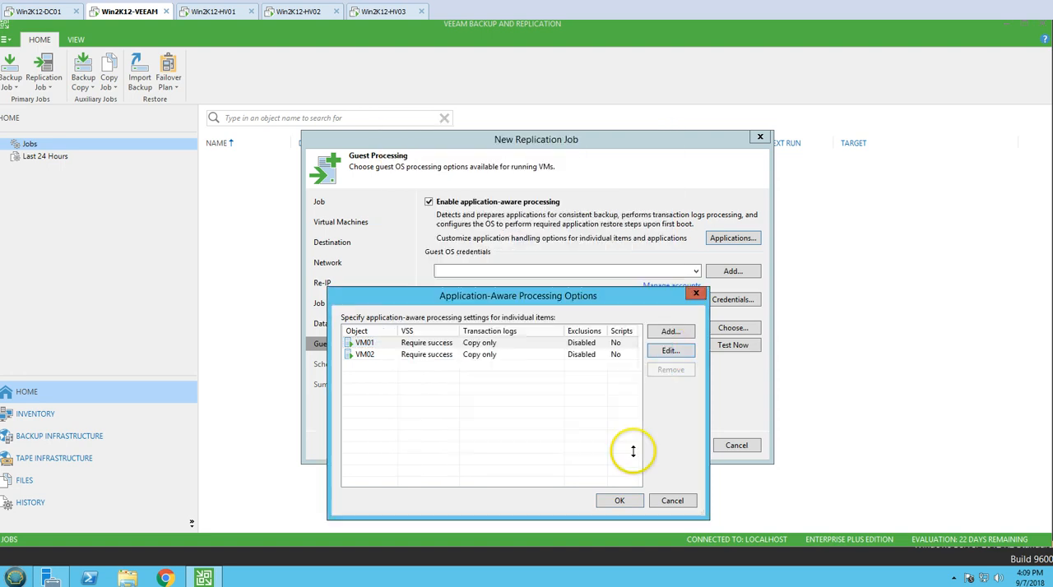
{"action": "left_click", "coordinate": [672, 500]}
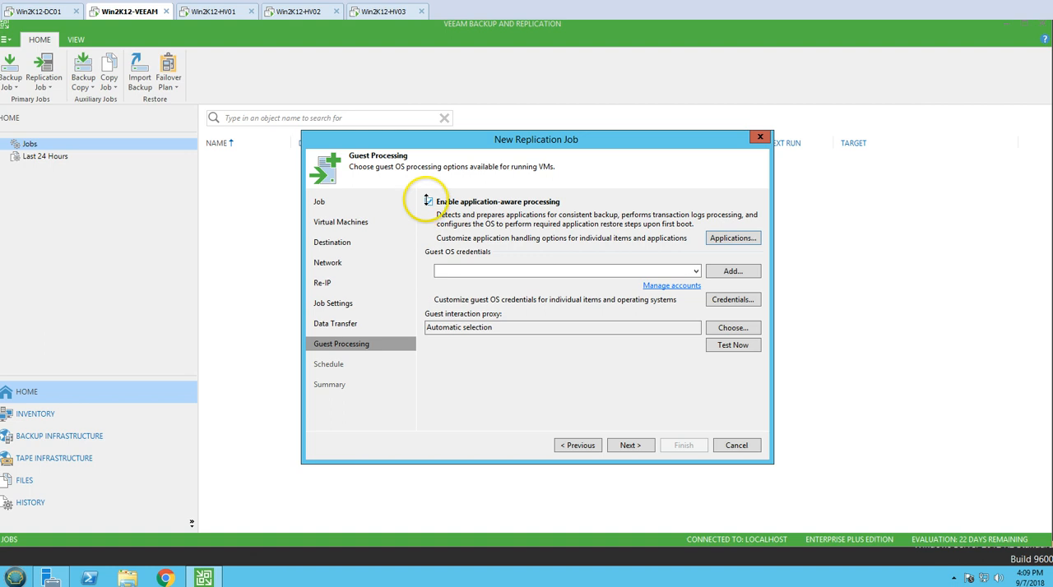
{"action": "left_click", "coordinate": [427, 201]}
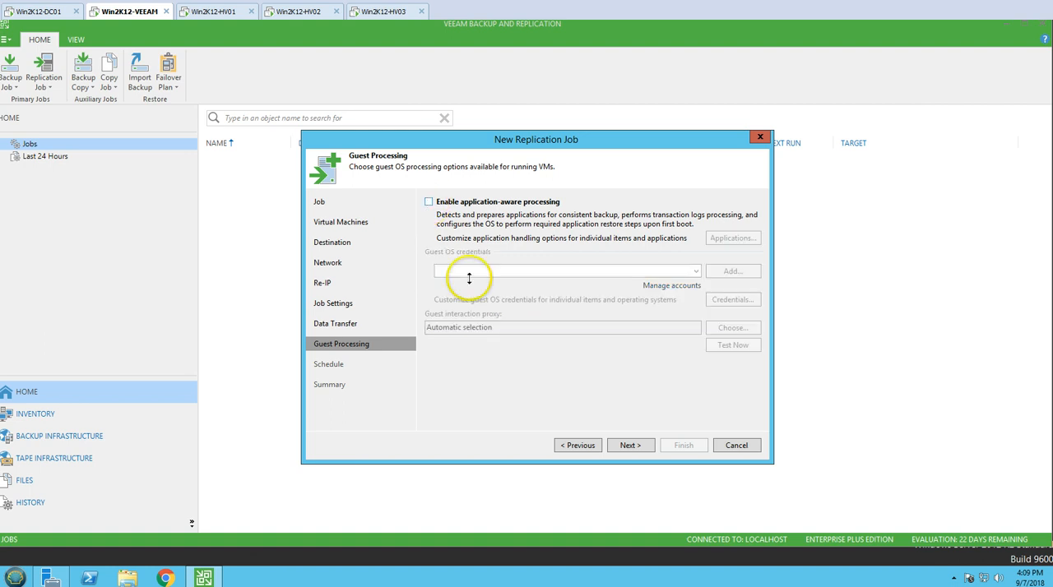
Continue to the schedule settings and have the job run automatically every day at 8:00 PM.
{"action": "left_click", "coordinate": [629, 445]}
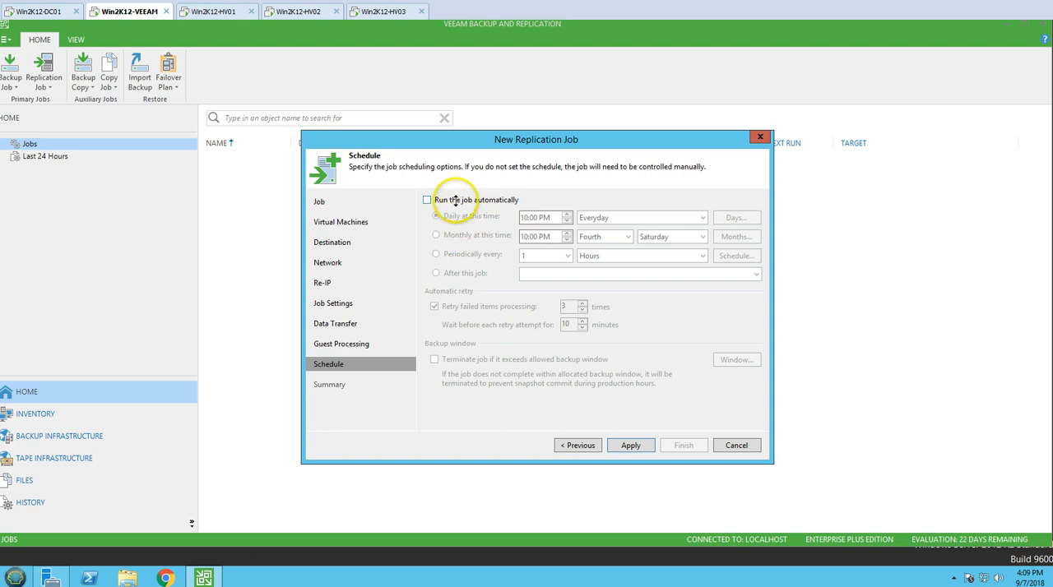
{"action": "left_click", "coordinate": [460, 200]}
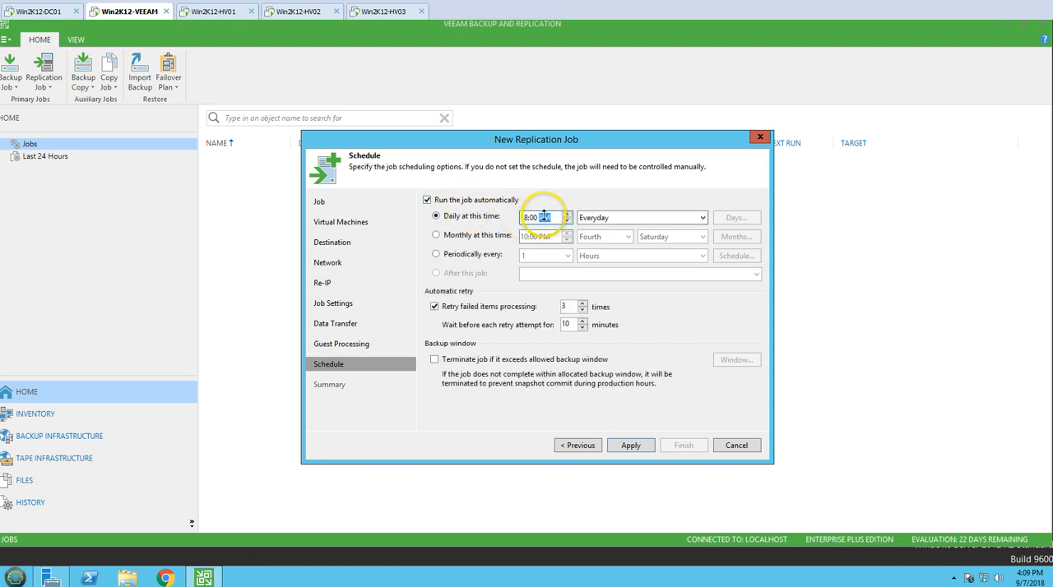
{"action": "left_click", "coordinate": [605, 218]}
{"action": "left_click", "coordinate": [606, 218]}
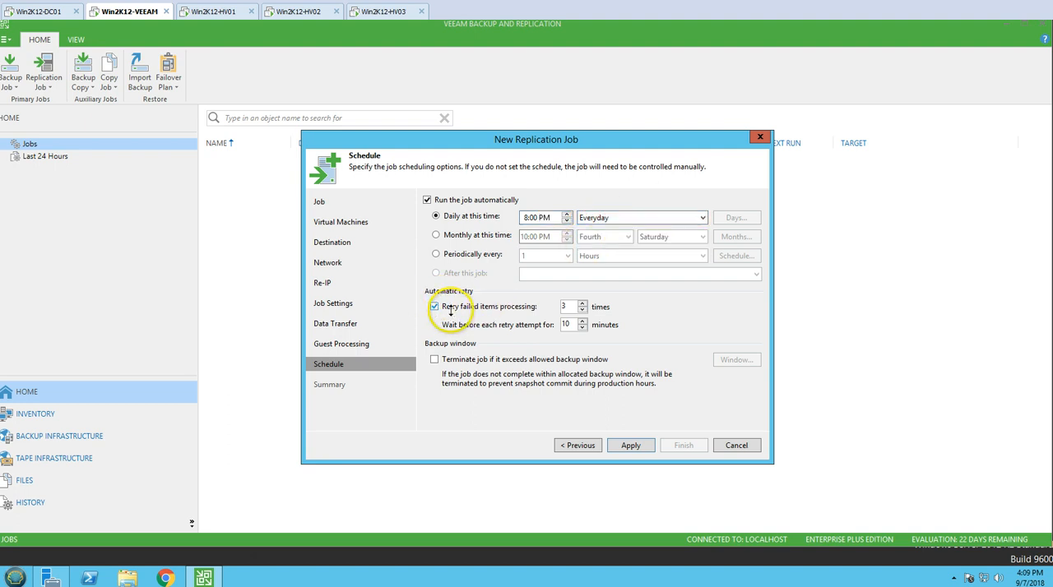
Set the wait before each automatic retry attempt to 5 minutes and apply the schedule.
{"action": "double_click", "coordinate": [565, 307]}
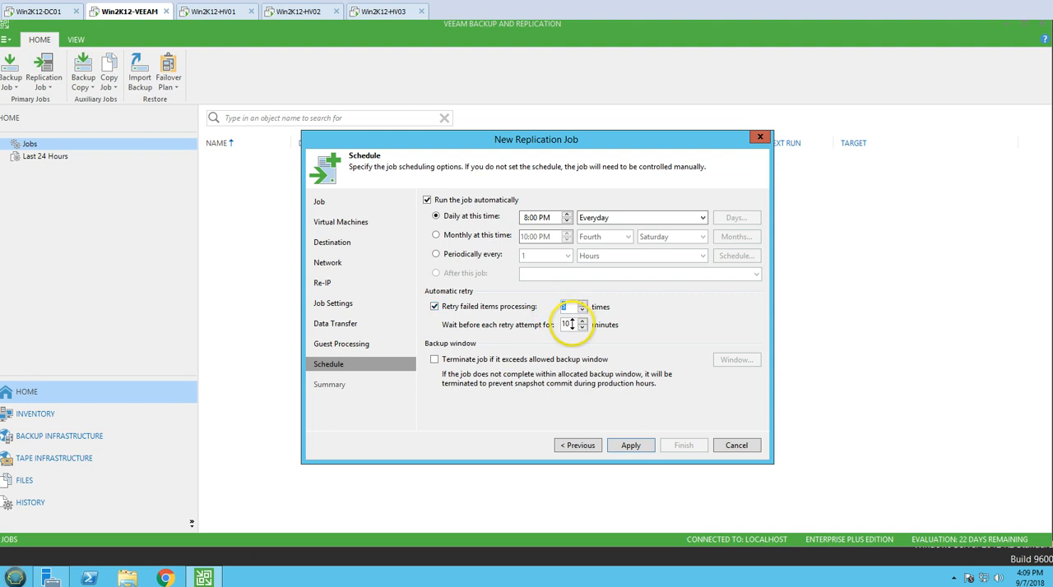
{"action": "double_click", "coordinate": [569, 324]}
{"action": "type", "text": "5"}
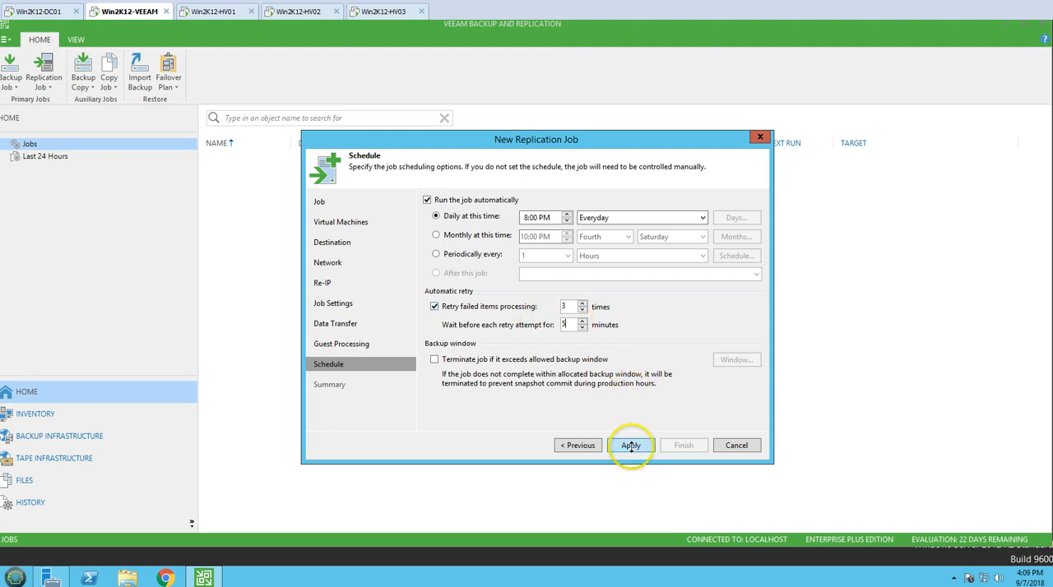
{"action": "left_click", "coordinate": [631, 445]}
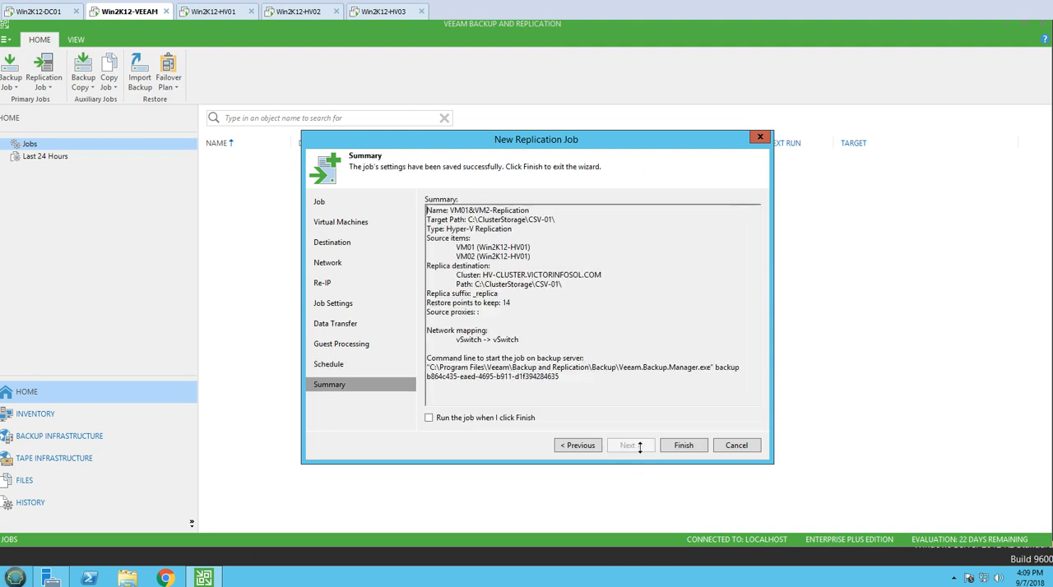
Finish the replication job with an immediate run enabled and select it in the job list to show its progress.
{"action": "left_click", "coordinate": [501, 420]}
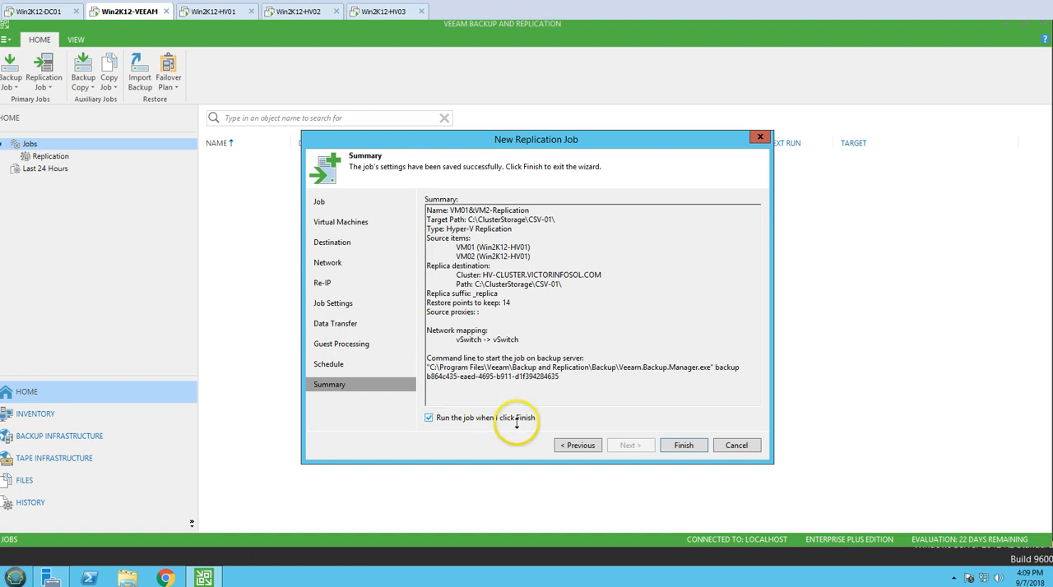
{"action": "left_click", "coordinate": [682, 445]}
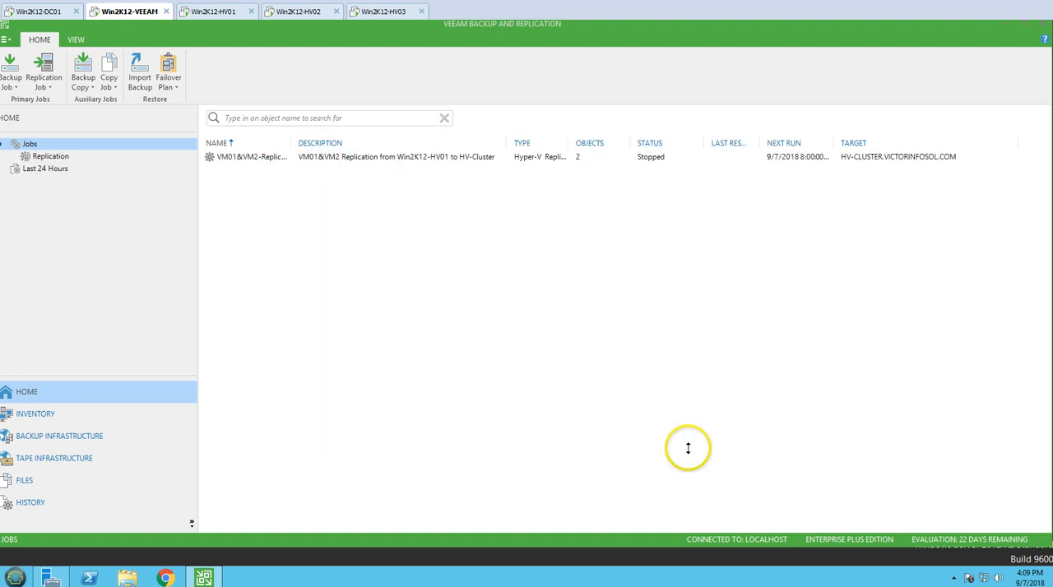
{"action": "left_click", "coordinate": [430, 156]}
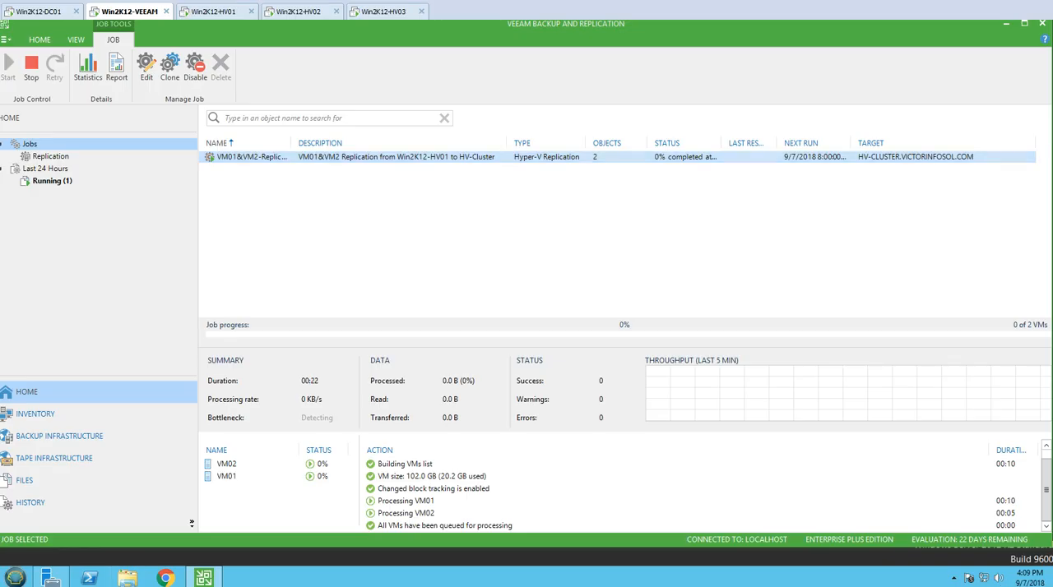
Create a new Microsoft Hyper-V replication job named VM03&VM04-Replication and copy that name.
{"action": "left_click", "coordinate": [40, 39]}
{"action": "left_click", "coordinate": [44, 82]}
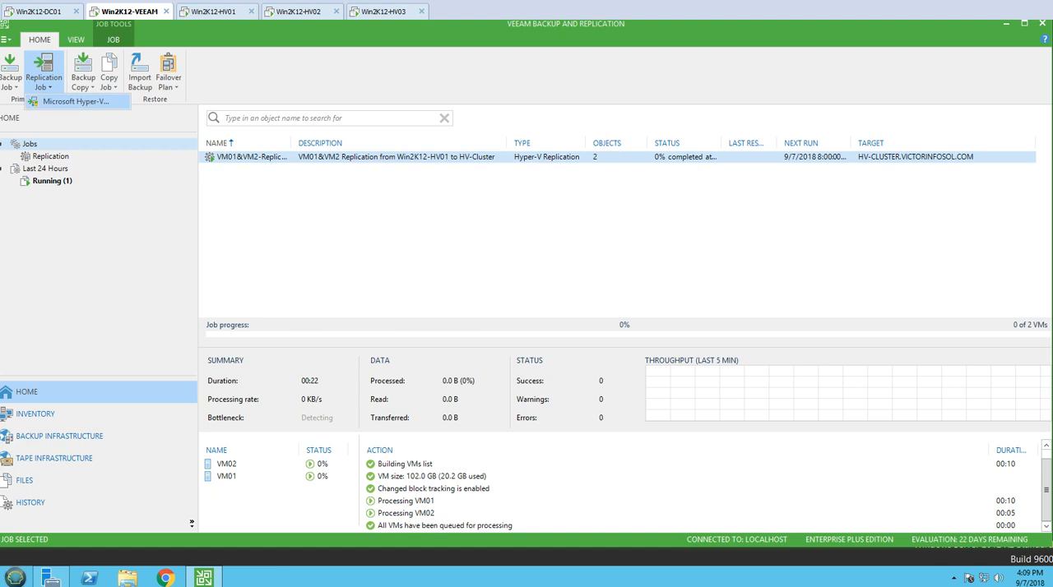
{"action": "left_click", "coordinate": [66, 102]}
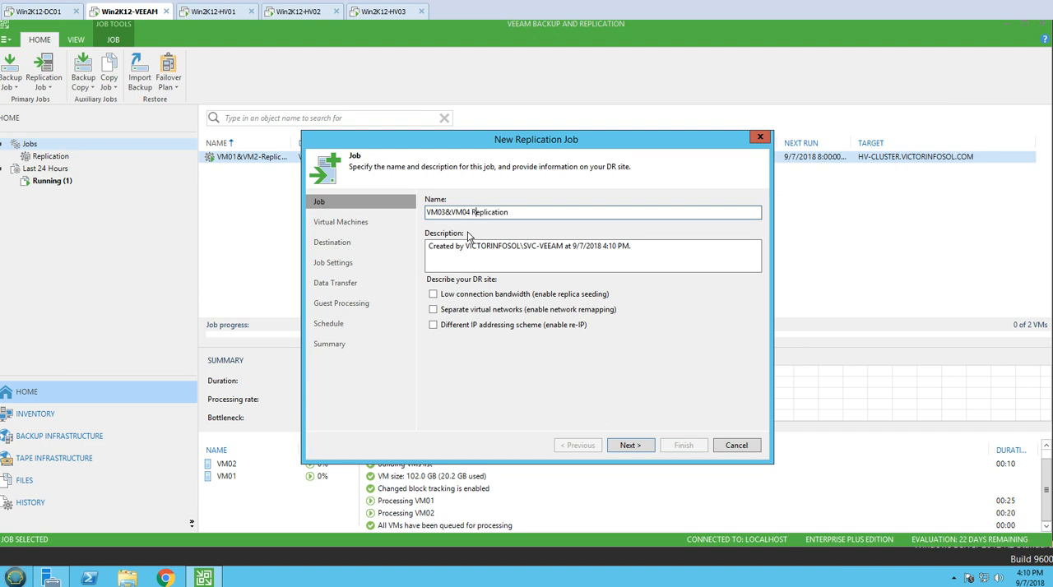
{"action": "key", "text": "ctrl+a"}
{"action": "key", "text": "ctrl+Left"}
{"action": "key", "text": "ctrl+a"}
{"action": "key", "text": "ctrl+c"}
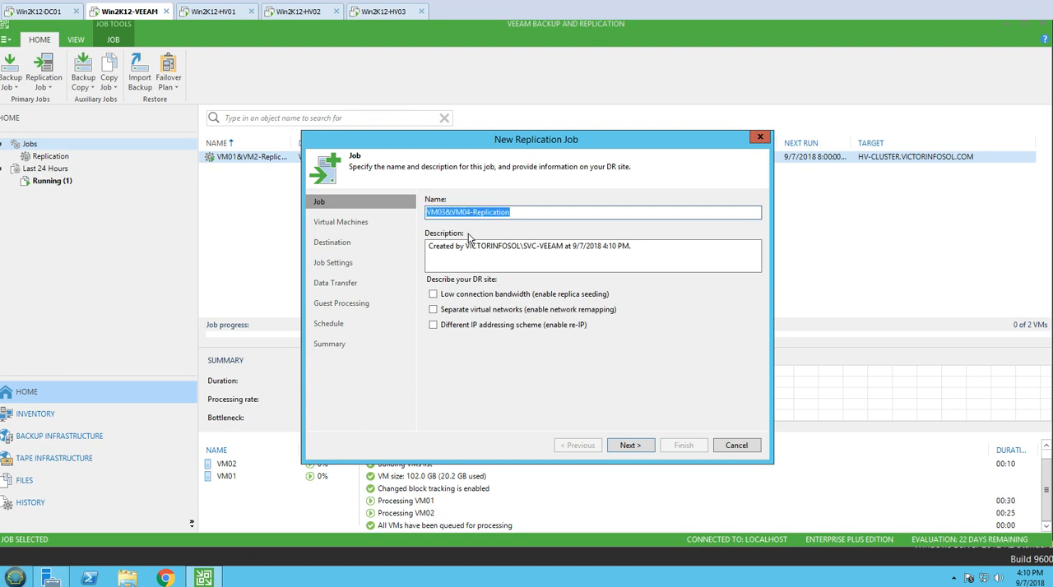
Replace the job description with "VM03&VM04 Replication from HV-Cluster to Win2K12-HV01" and continue to the virtual machine selection.
{"action": "left_click", "coordinate": [486, 254]}
{"action": "key", "text": "ctrl+a"}
{"action": "key", "text": "ctrl+v"}
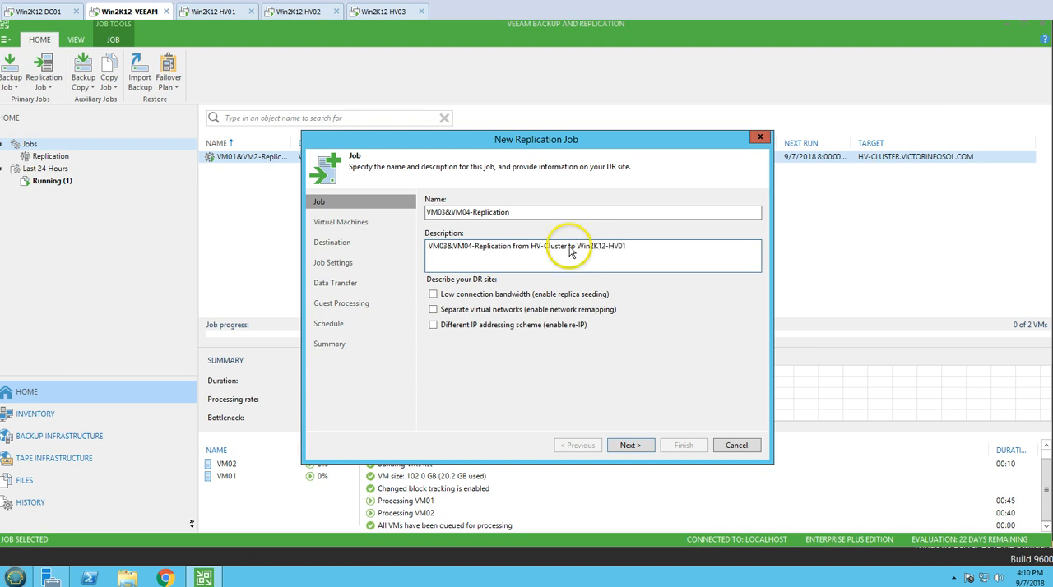
{"action": "left_click", "coordinate": [475, 246]}
{"action": "key", "text": "BackSpace"}
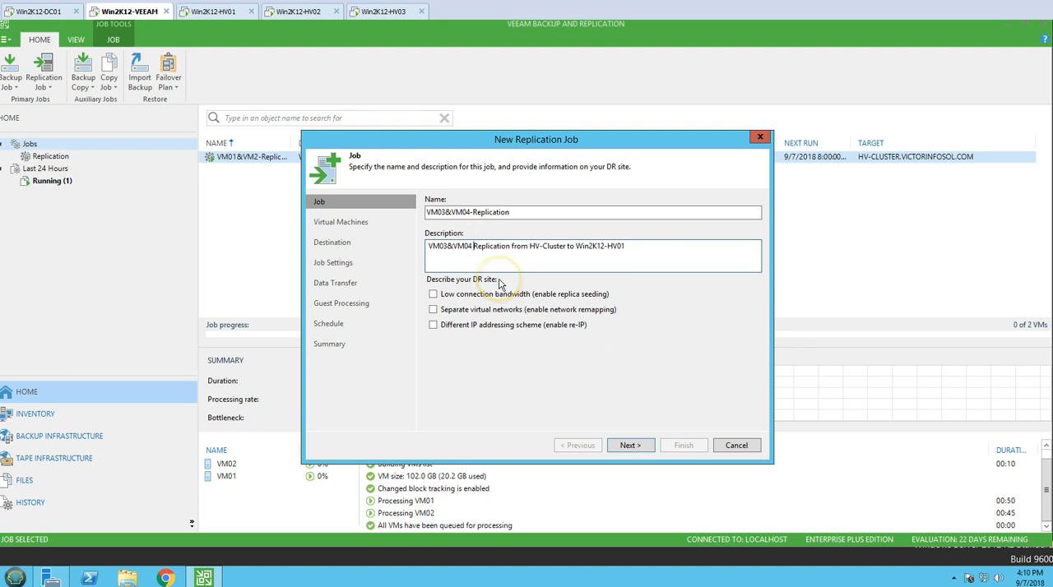
{"action": "left_click_drag", "start_coordinate": [670, 267], "coordinate": [386, 275]}
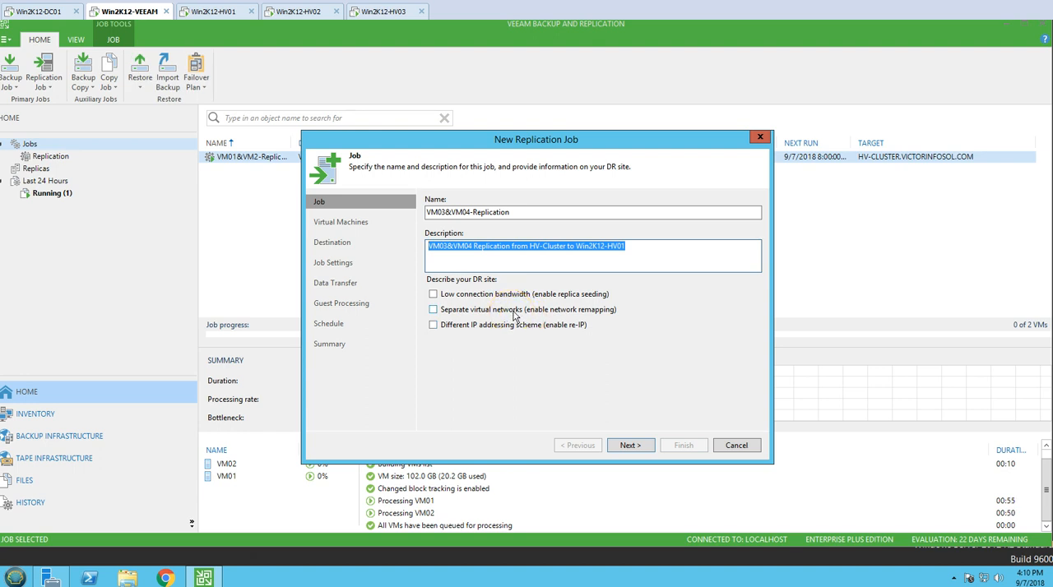
{"action": "left_click", "coordinate": [633, 446]}
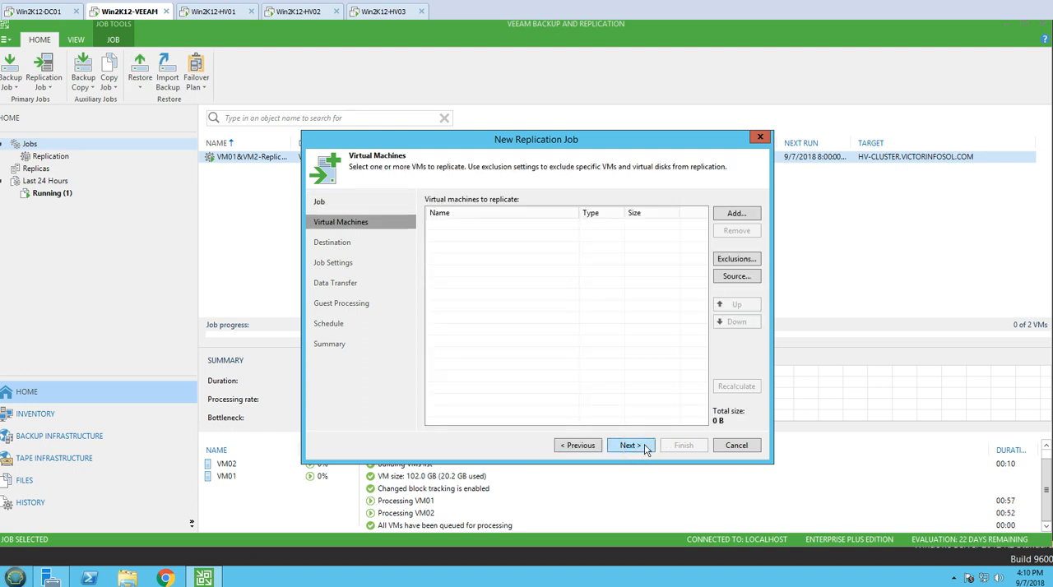
Add VM03 and VM04 from HV-CLUSTER to the virtual machines to replicate and continue to the destination settings.
{"action": "left_click", "coordinate": [734, 213]}
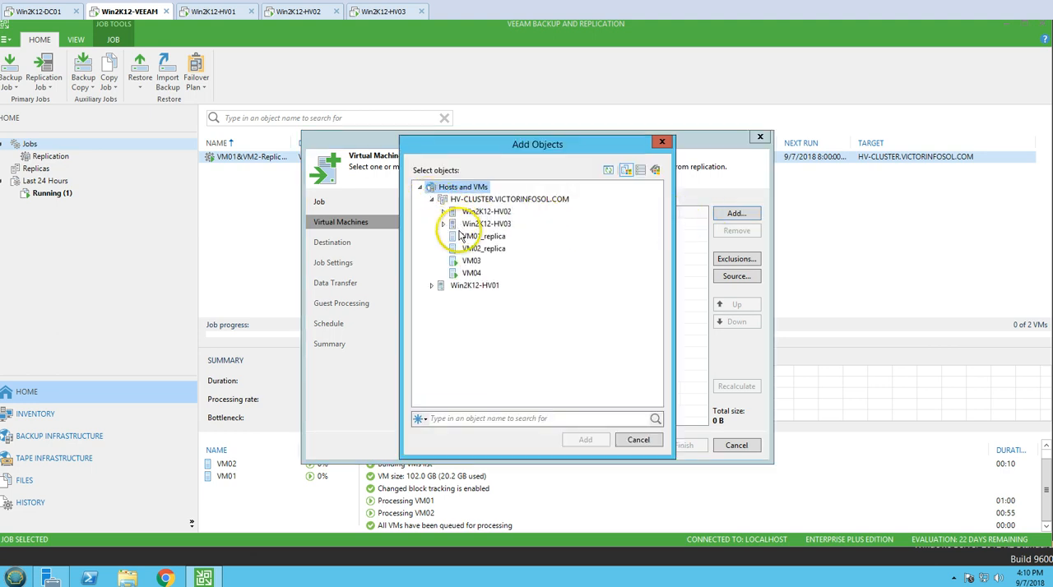
{"action": "left_click", "coordinate": [474, 261]}
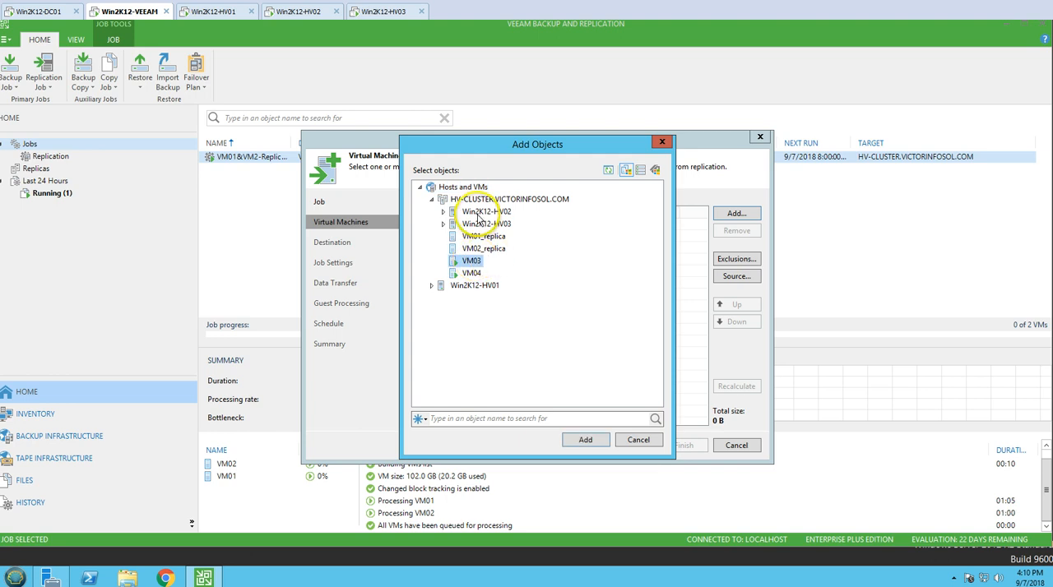
{"action": "left_click", "coordinate": [472, 273], "text": "shift"}
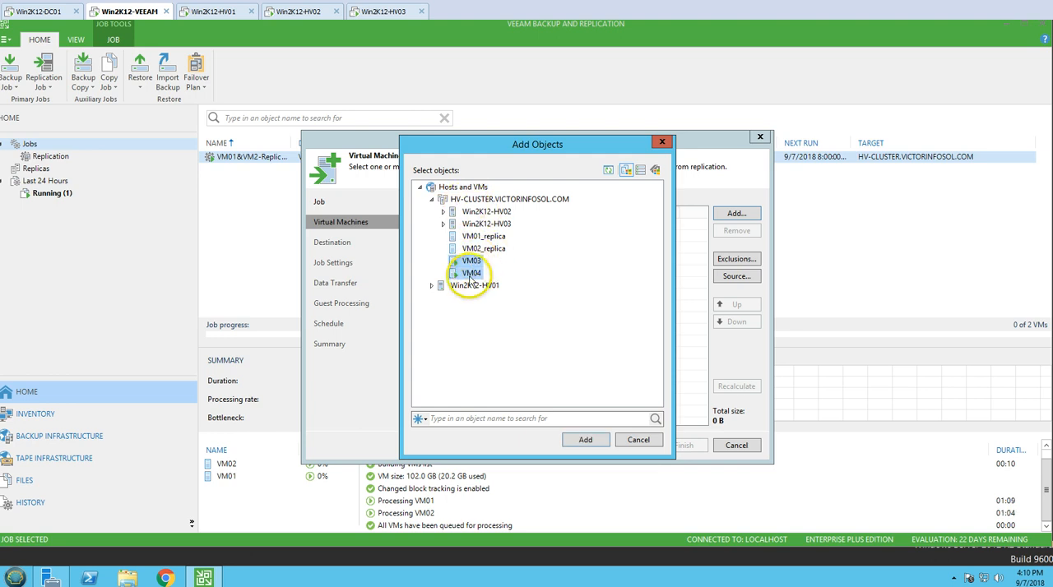
{"action": "left_click", "coordinate": [583, 441]}
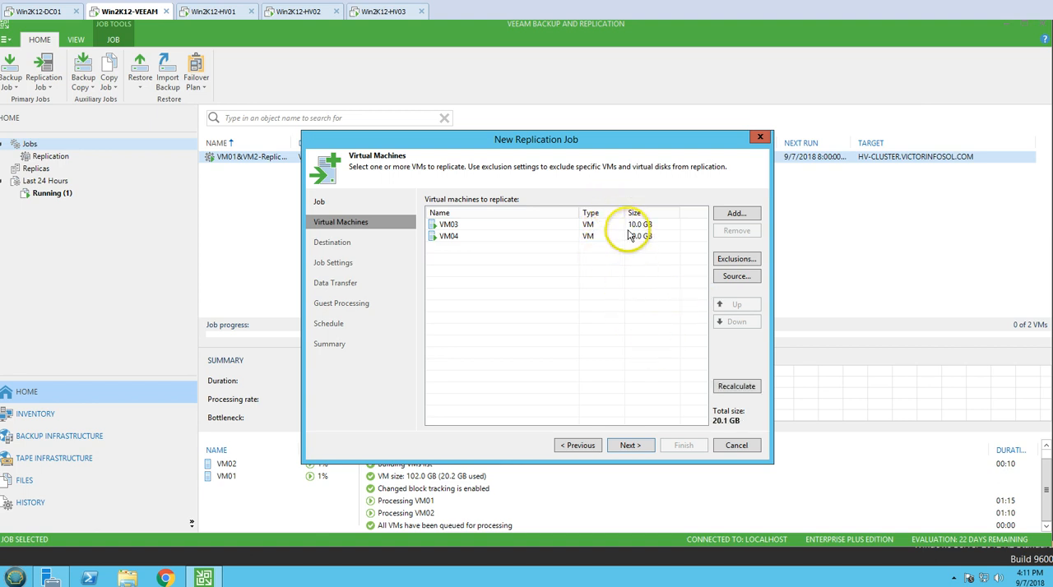
{"action": "left_click", "coordinate": [627, 449]}
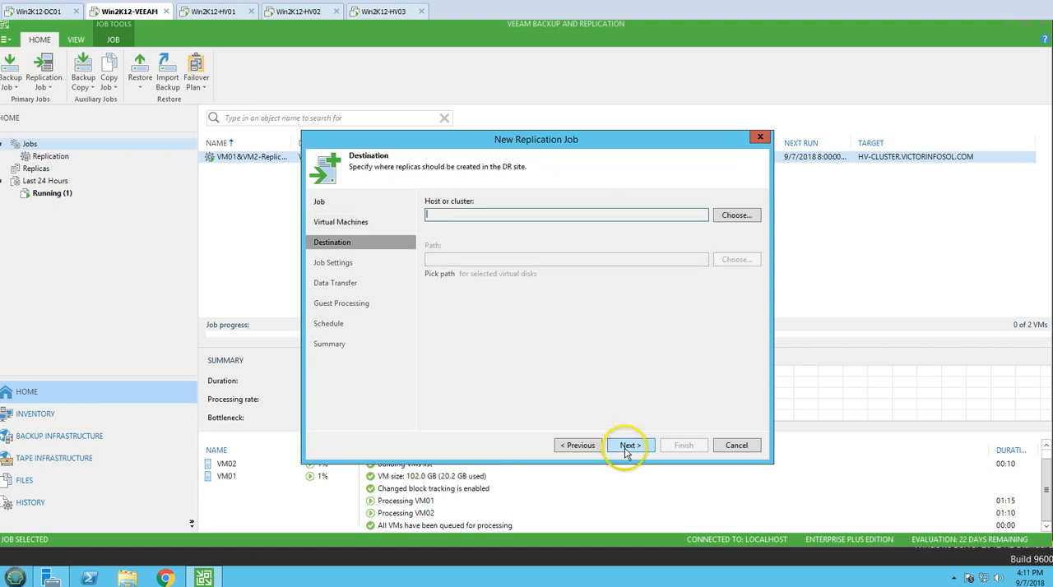
Choose Win2K12-HV01 as the destination host for the replicas.
{"action": "left_click", "coordinate": [735, 218]}
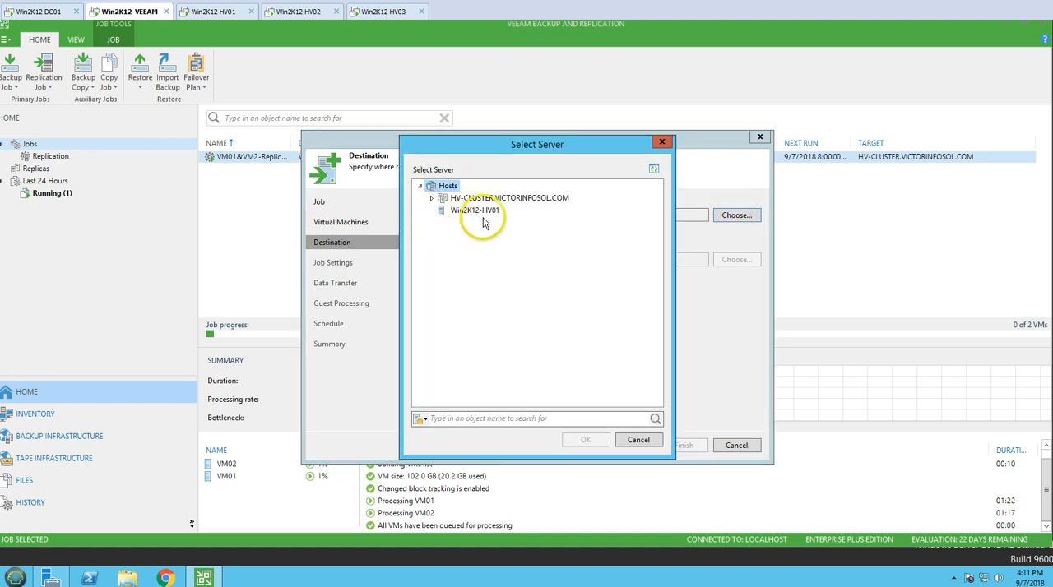
{"action": "left_click", "coordinate": [488, 212]}
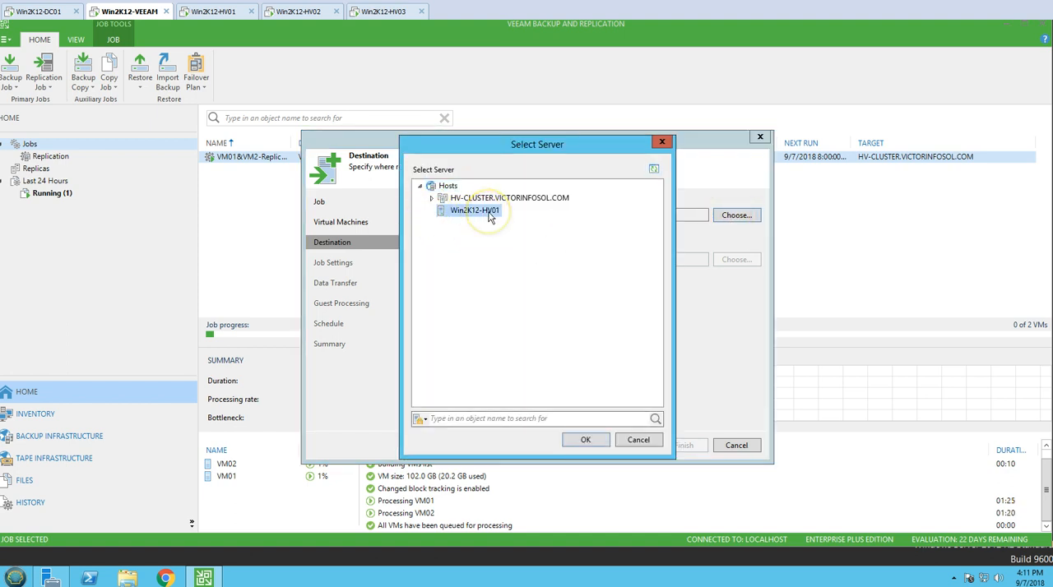
{"action": "left_click", "coordinate": [585, 440]}
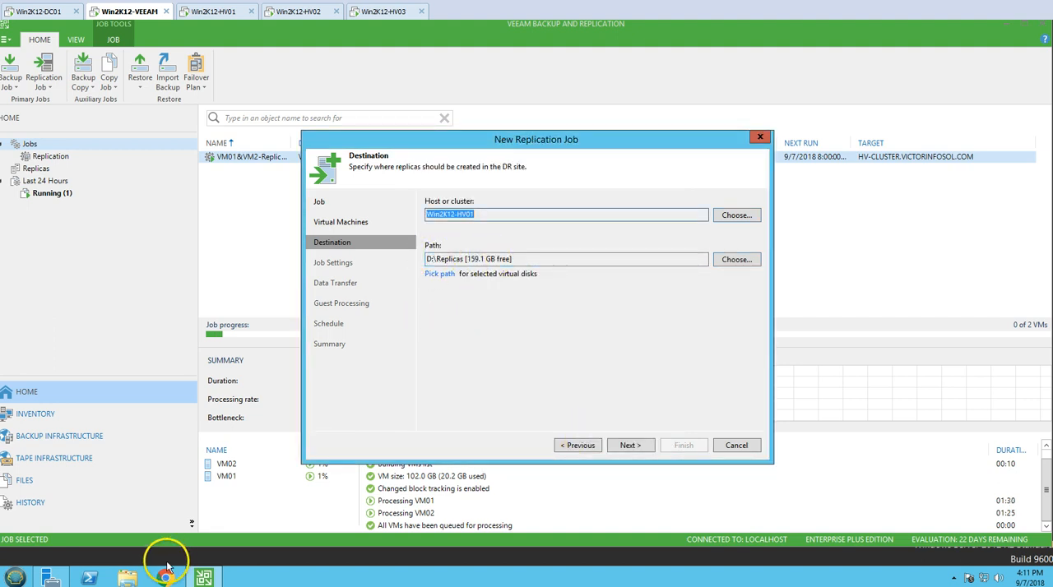
Switch to Win2K12-HV01, check the folders on its HVDATA (D:) drive in File Explorer and return to the Veeam server.
{"action": "left_click", "coordinate": [215, 13]}
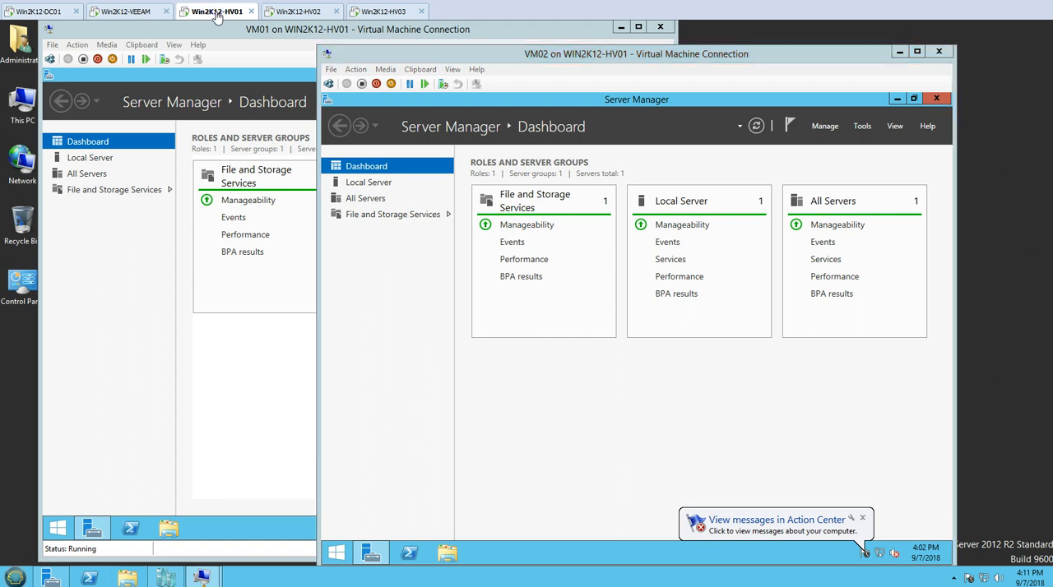
{"action": "key", "text": "super+e"}
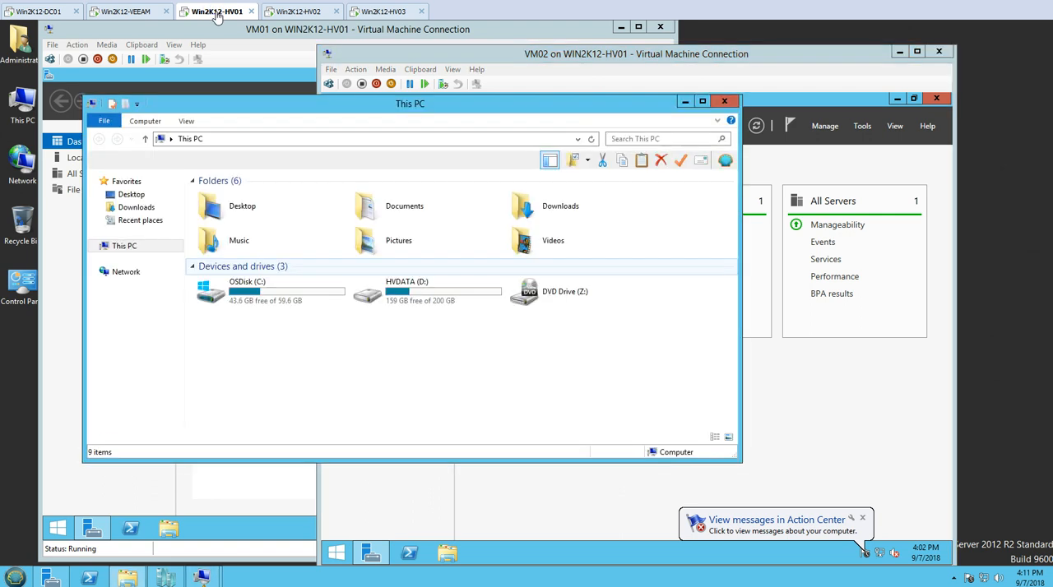
{"action": "double_click", "coordinate": [395, 290]}
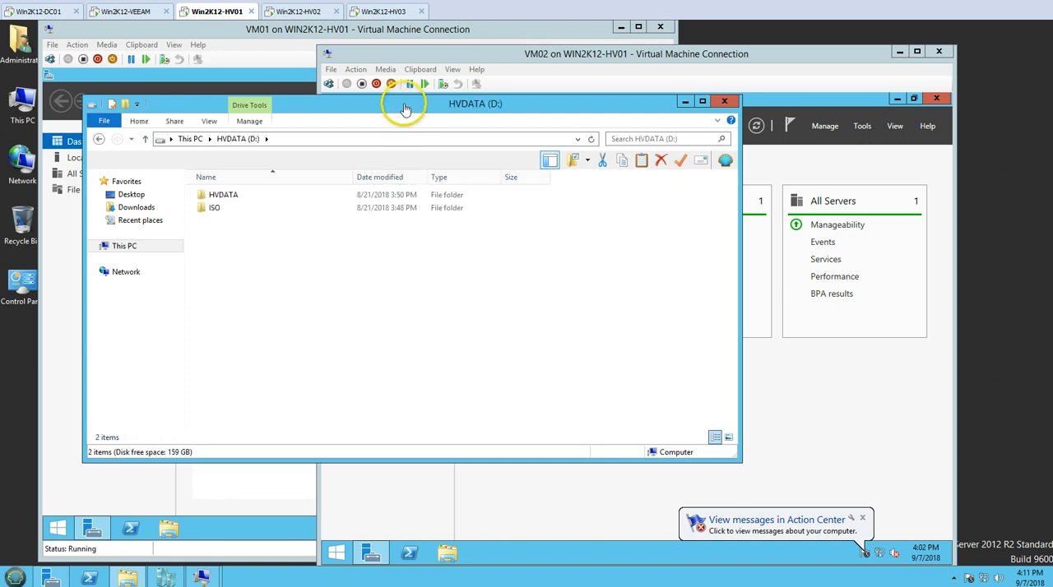
{"action": "double_click", "coordinate": [404, 108]}
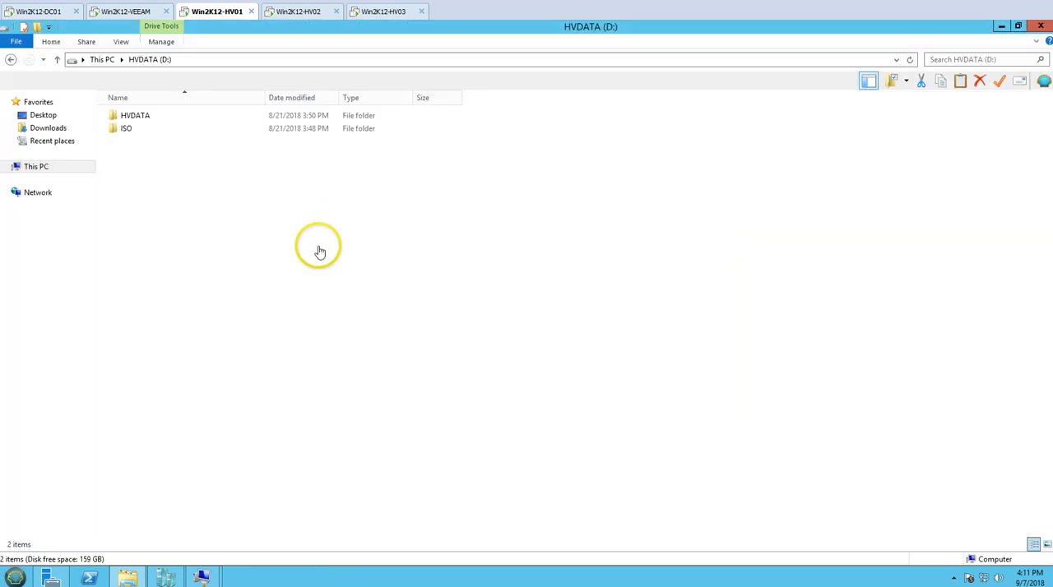
{"action": "left_click", "coordinate": [128, 12]}
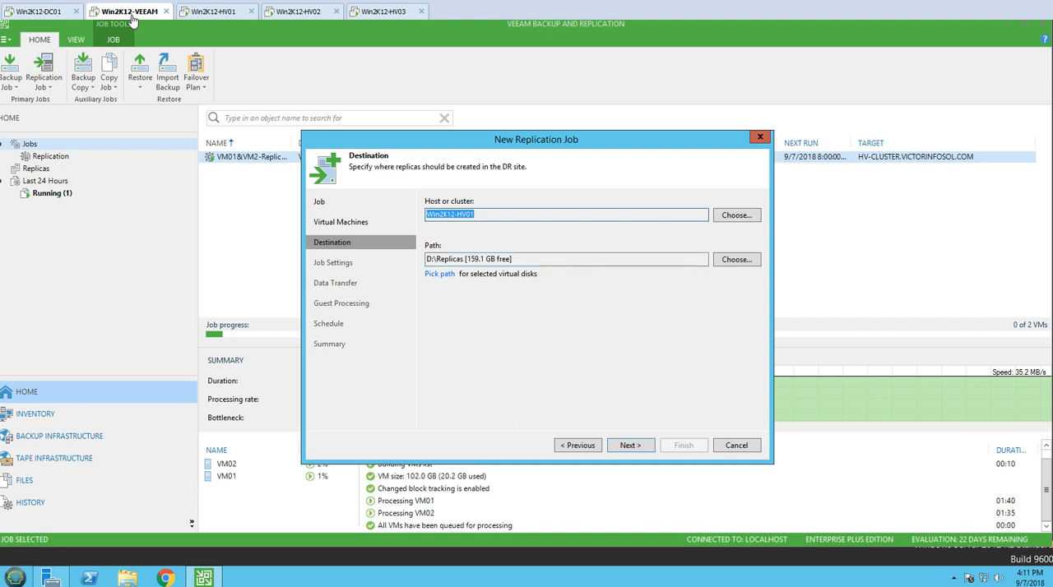
Examine the replica file locations for the configuration and virtual disks under All other VMs and close them without changes.
{"action": "left_click", "coordinate": [630, 446]}
{"action": "left_click", "coordinate": [440, 275]}
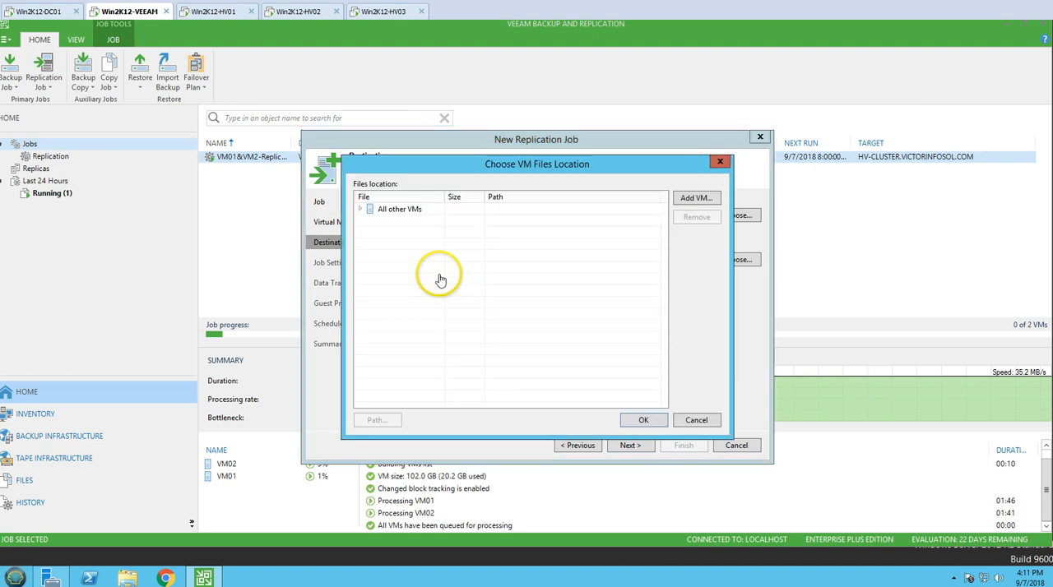
{"action": "double_click", "coordinate": [400, 209]}
{"action": "left_click", "coordinate": [409, 232]}
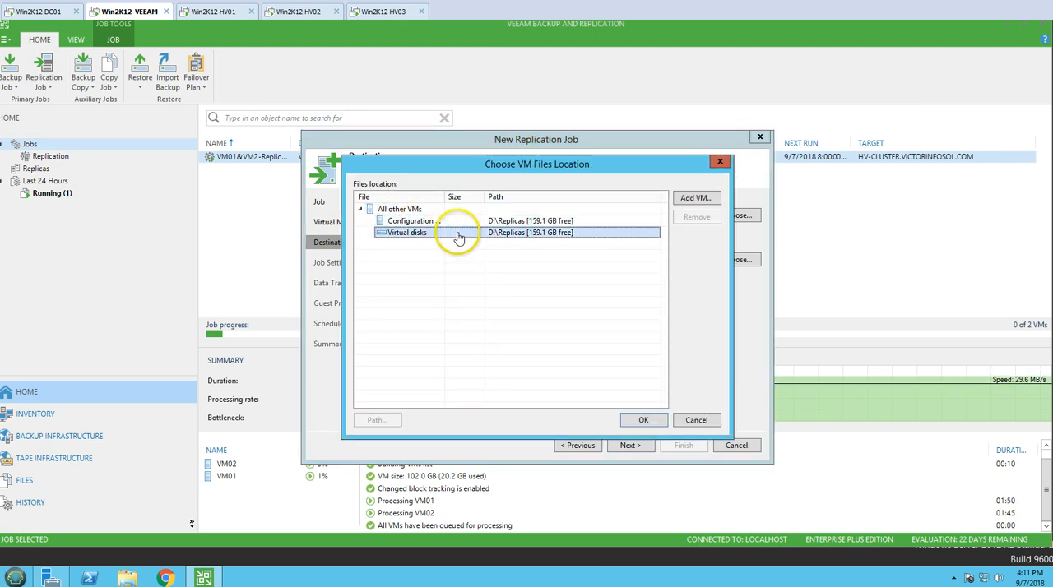
{"action": "left_click", "coordinate": [695, 419]}
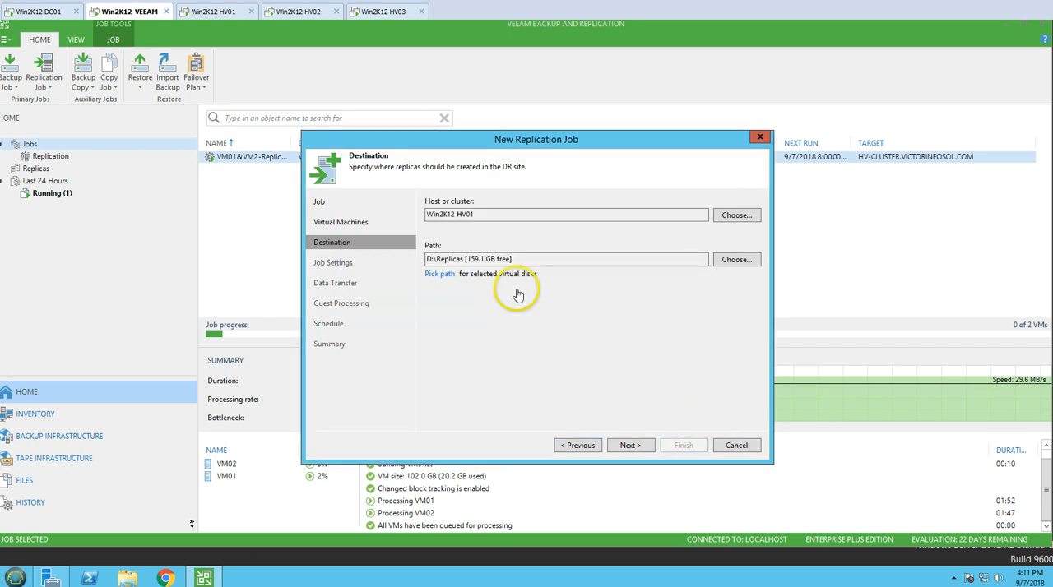
Continue to the job settings and set the replica metadata repository to Veeam-Backup-Repository.
{"action": "left_click", "coordinate": [630, 445]}
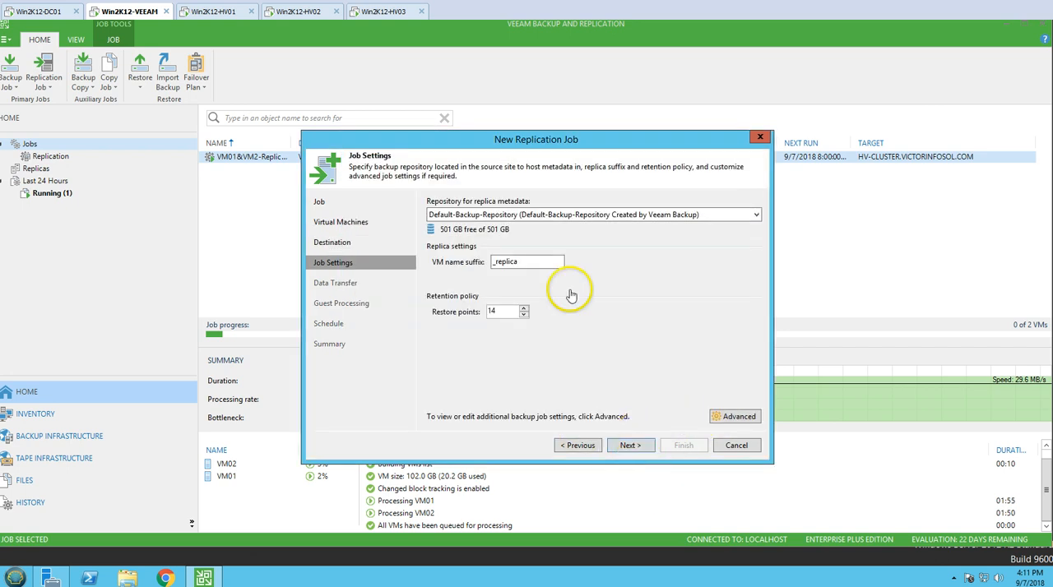
{"action": "left_click", "coordinate": [518, 214]}
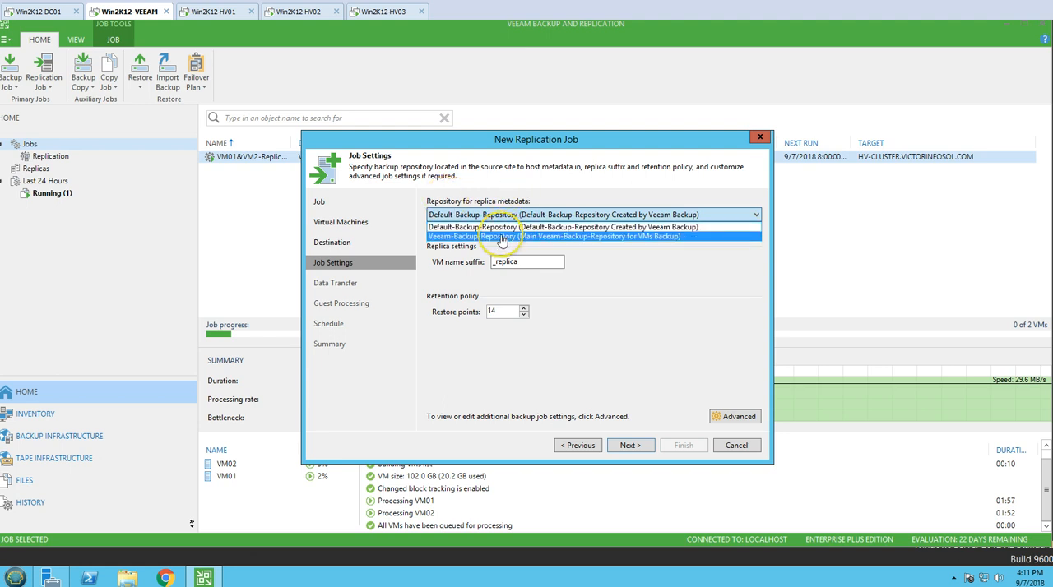
{"action": "left_click", "coordinate": [458, 239]}
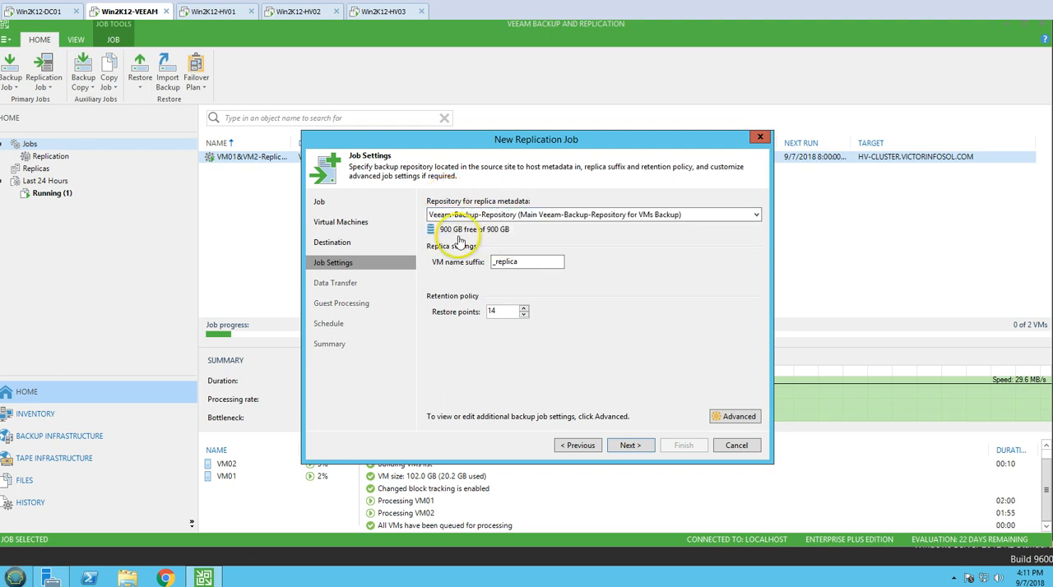
Continue to the schedule settings, keeping the _replica suffix, 14 restore points, automatic source proxy, direct transfer and application-aware processing disabled.
{"action": "left_click_drag", "start_coordinate": [559, 262], "coordinate": [468, 263]}
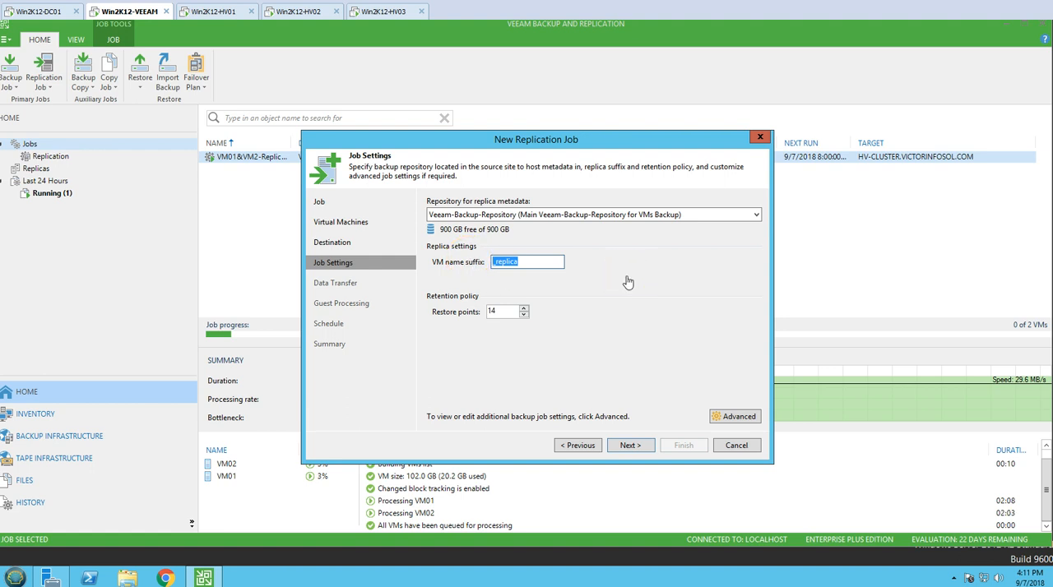
{"action": "left_click", "coordinate": [635, 447]}
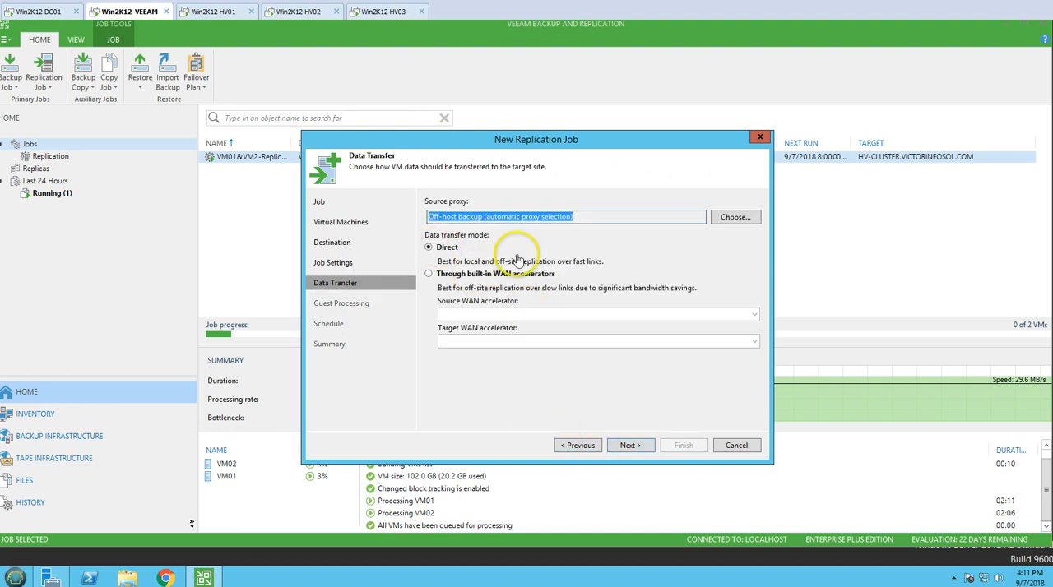
{"action": "left_click", "coordinate": [588, 219]}
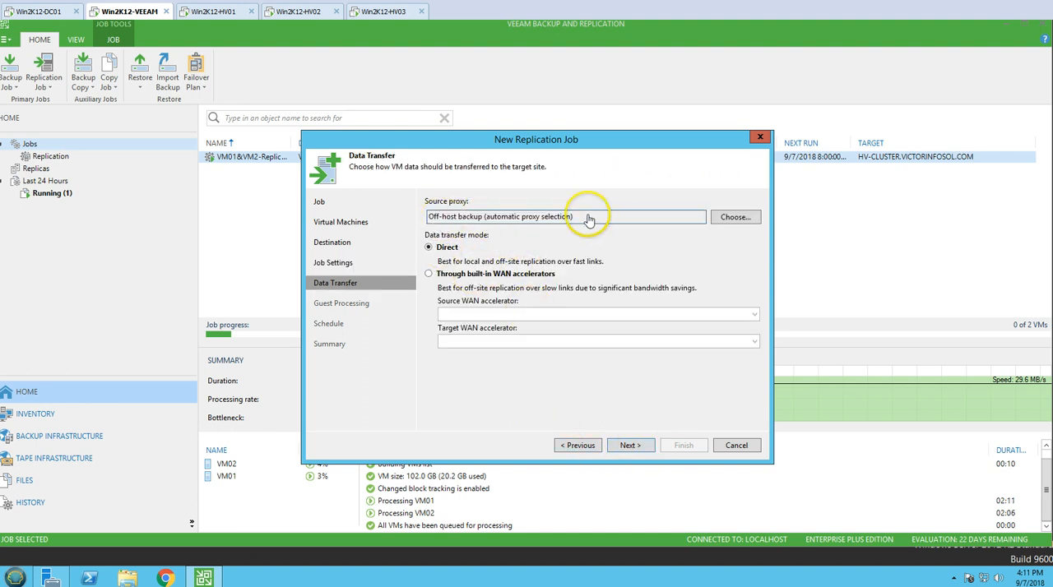
{"action": "left_click", "coordinate": [627, 445]}
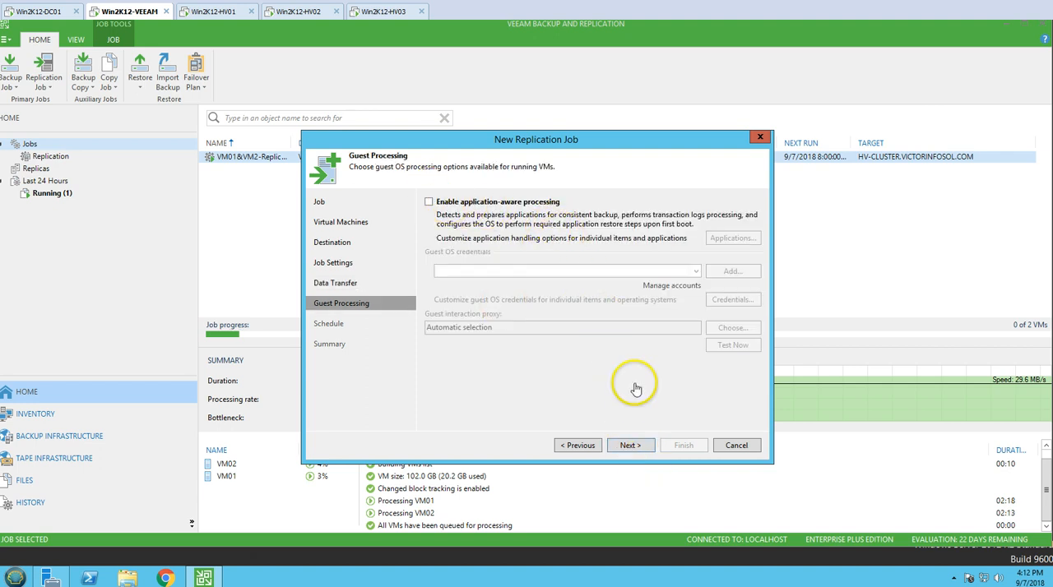
{"action": "left_click", "coordinate": [636, 448]}
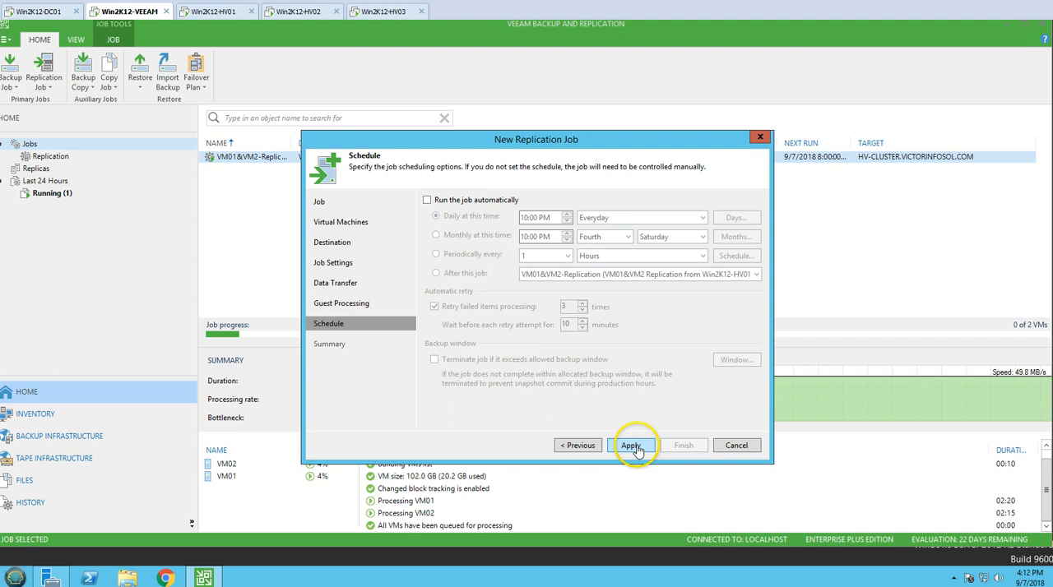
Schedule the job for 8:30 PM every day with a 5-minute wait between retries, apply it, and enable running the job on finish.
{"action": "left_click", "coordinate": [448, 200]}
{"action": "left_click", "coordinate": [529, 221]}
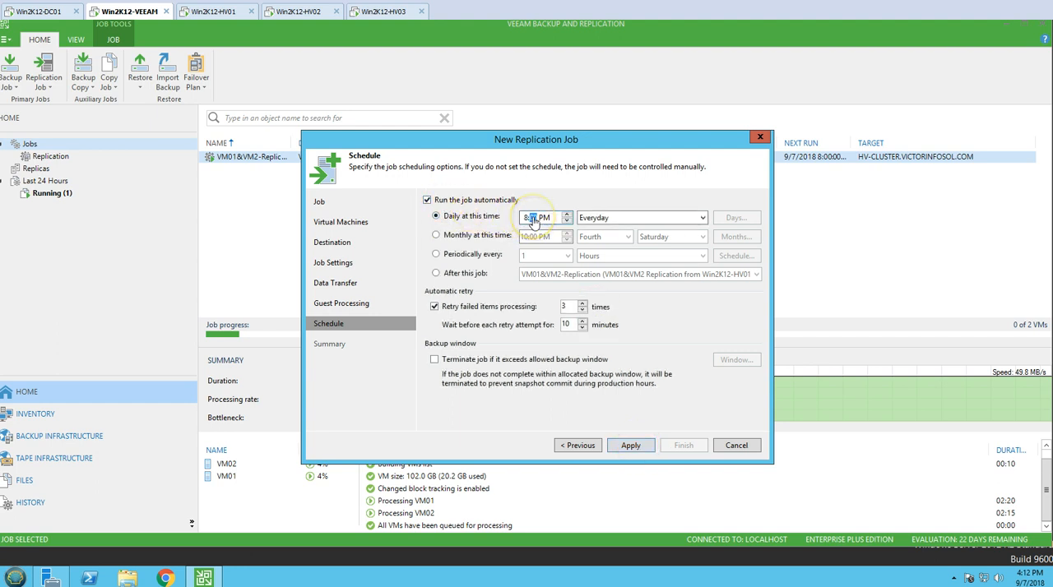
{"action": "left_click", "coordinate": [566, 306]}
{"action": "left_click_drag", "start_coordinate": [571, 326], "coordinate": [535, 325]}
{"action": "type", "text": "5"}
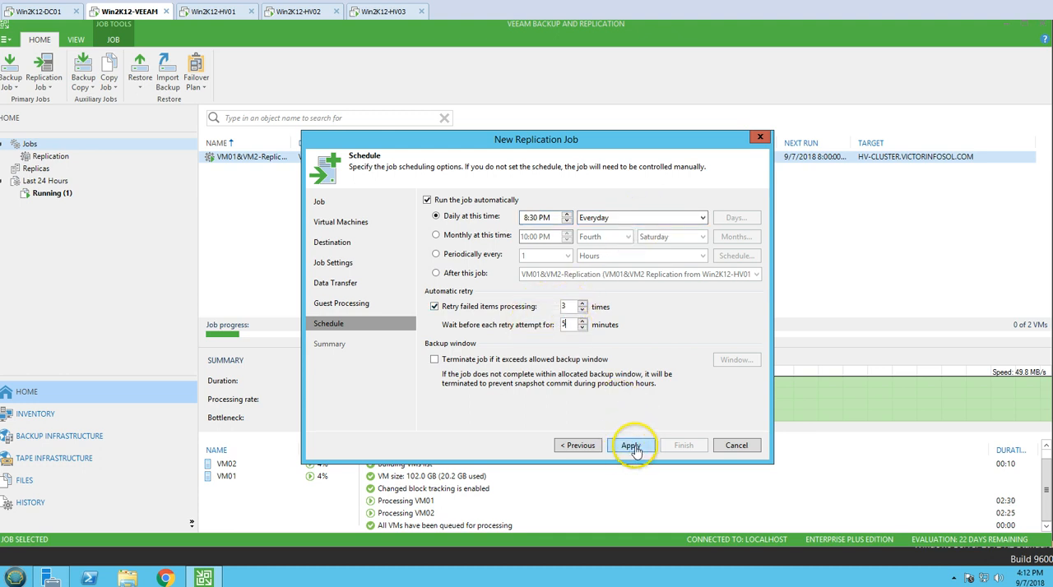
{"action": "left_click", "coordinate": [630, 445]}
{"action": "left_click", "coordinate": [457, 418]}
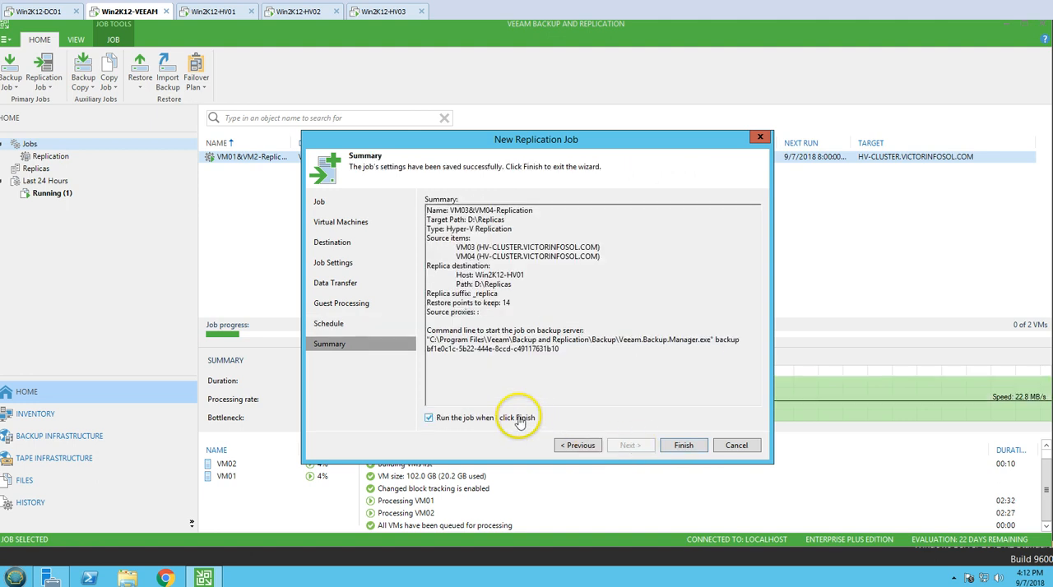
Review the job summary's name, target path, type, source VMs, replica destination, restore points and source proxies.
{"action": "left_click_drag", "start_coordinate": [427, 211], "coordinate": [535, 212]}
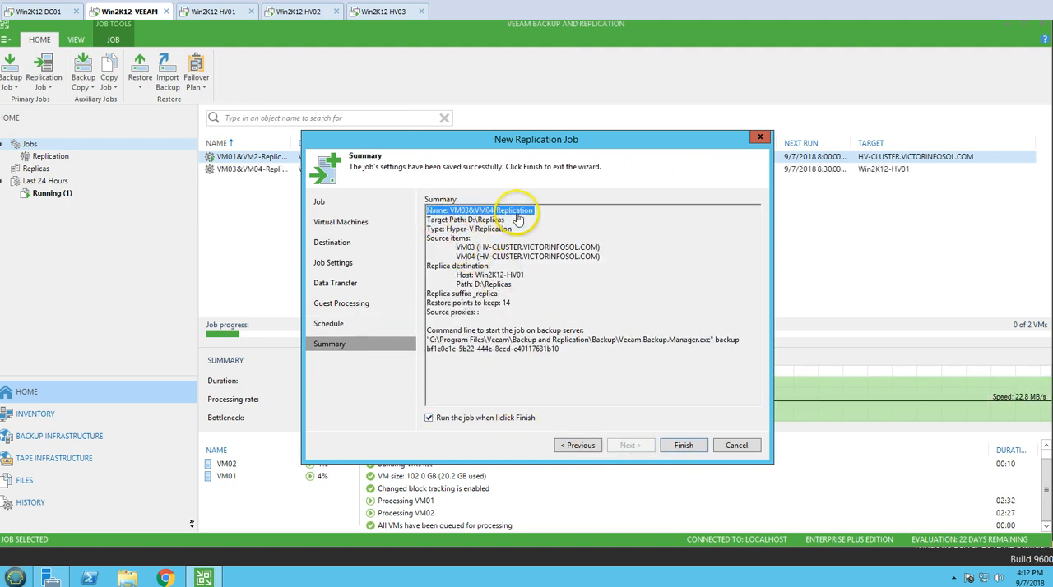
{"action": "left_click_drag", "start_coordinate": [426, 220], "coordinate": [518, 230]}
{"action": "left_click", "coordinate": [435, 234]}
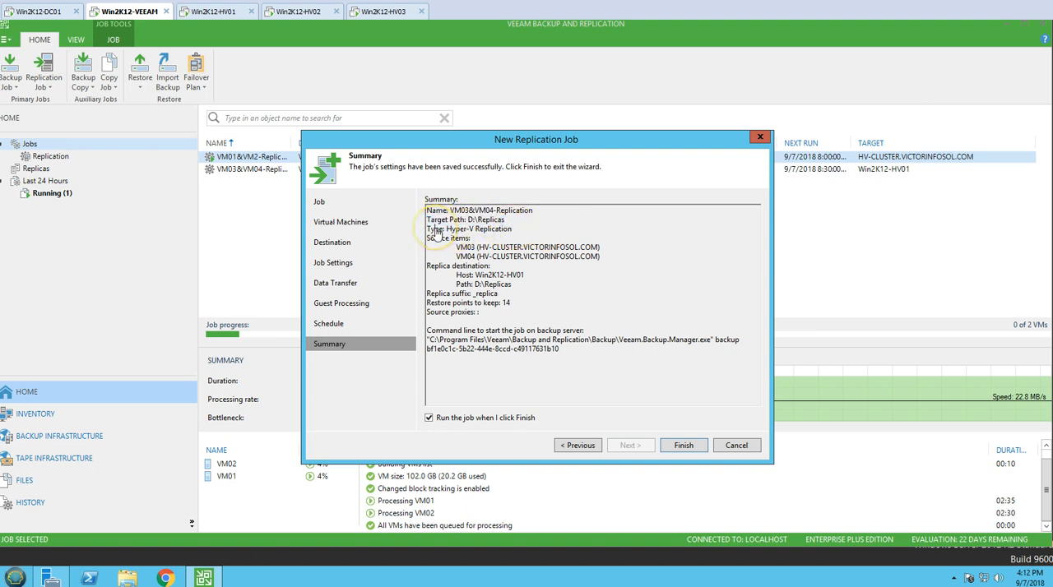
{"action": "left_click_drag", "start_coordinate": [436, 231], "coordinate": [517, 234]}
{"action": "left_click", "coordinate": [515, 240]}
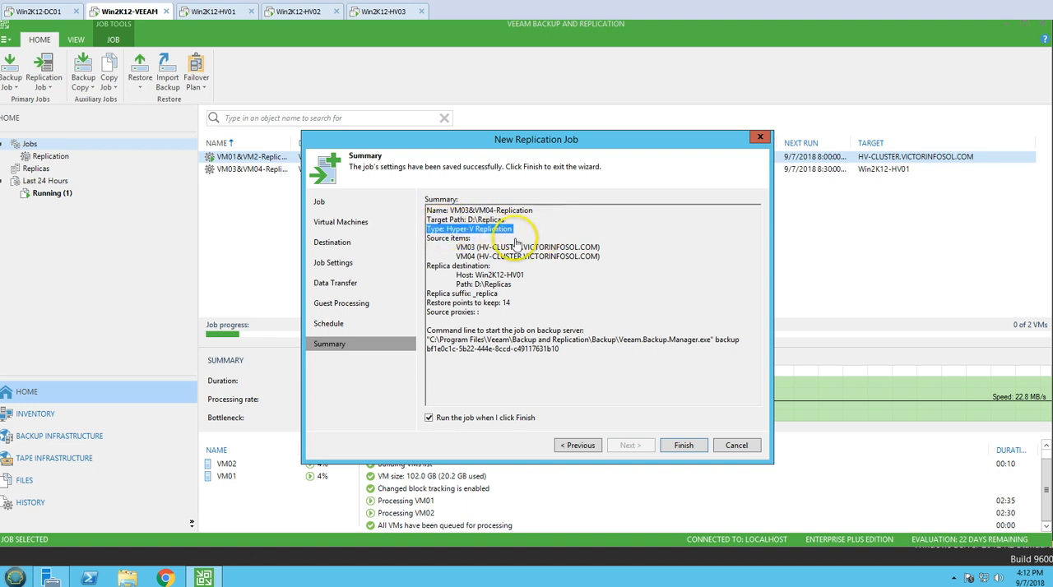
{"action": "left_click_drag", "start_coordinate": [433, 240], "coordinate": [616, 260]}
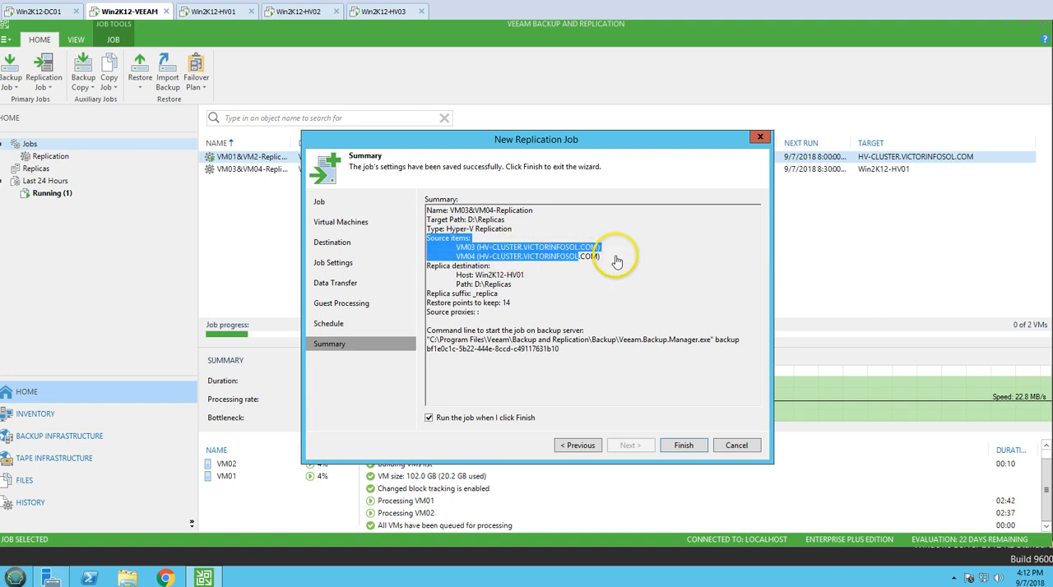
{"action": "left_click", "coordinate": [615, 260]}
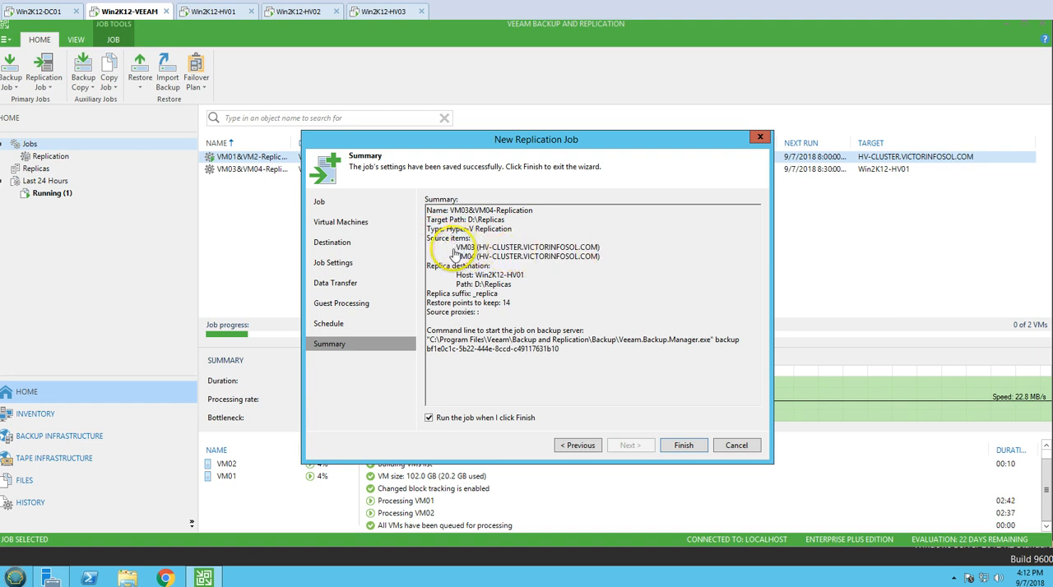
{"action": "left_click_drag", "start_coordinate": [455, 248], "coordinate": [608, 265]}
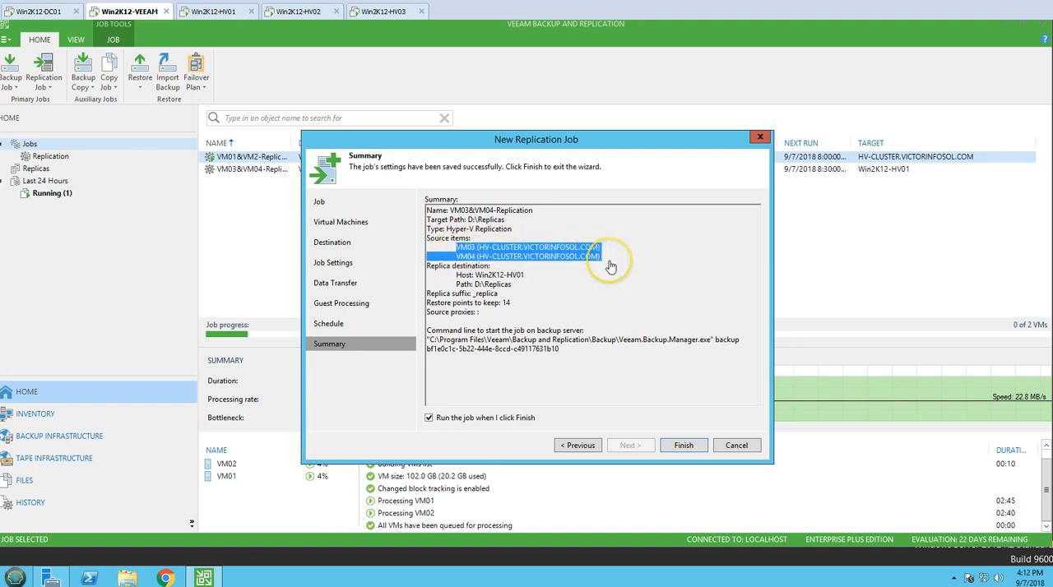
{"action": "left_click", "coordinate": [613, 276]}
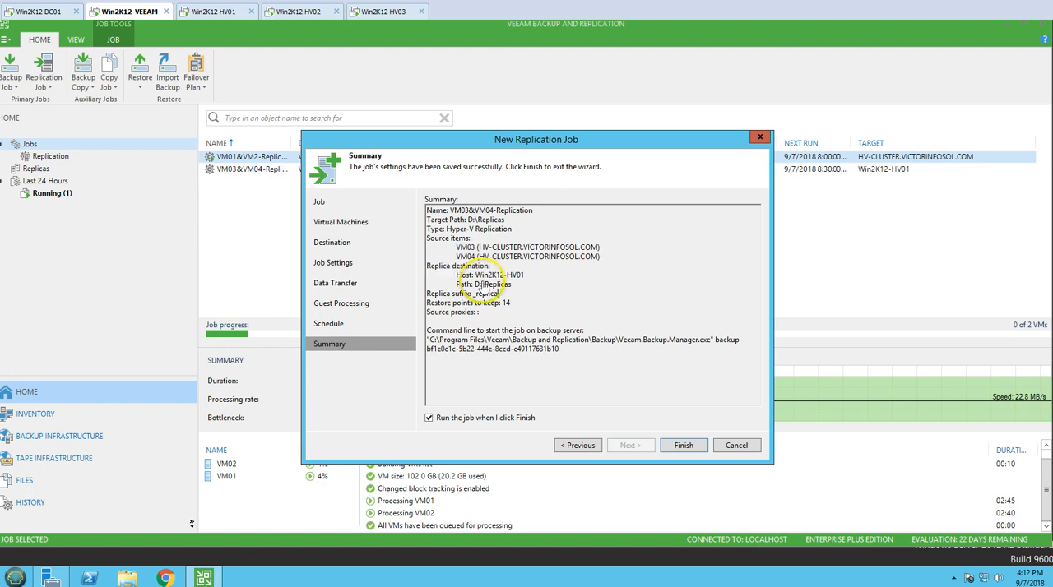
{"action": "left_click_drag", "start_coordinate": [426, 266], "coordinate": [531, 294]}
{"action": "left_click", "coordinate": [448, 278]}
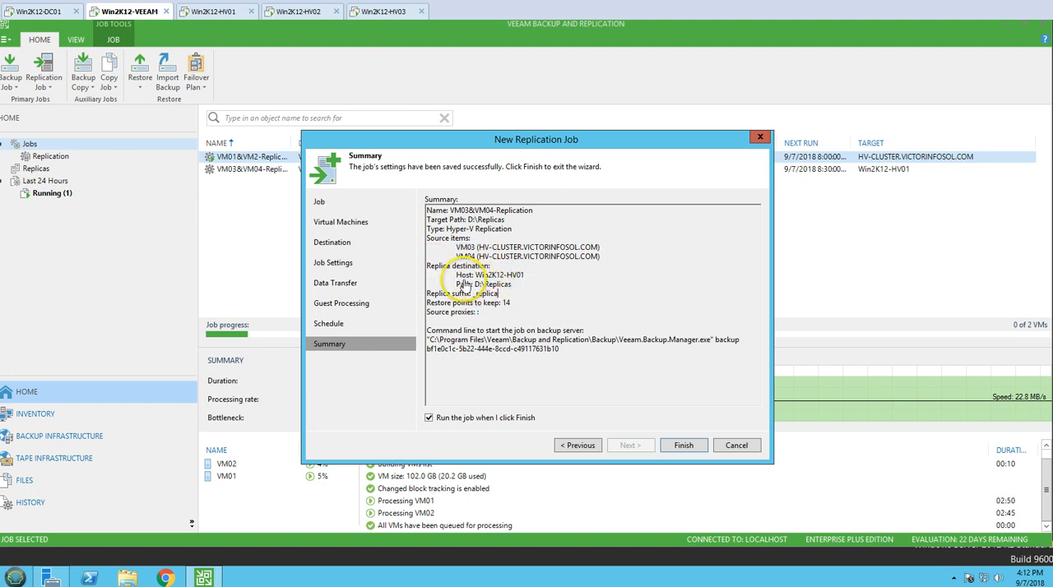
{"action": "left_click_drag", "start_coordinate": [456, 275], "coordinate": [541, 281]}
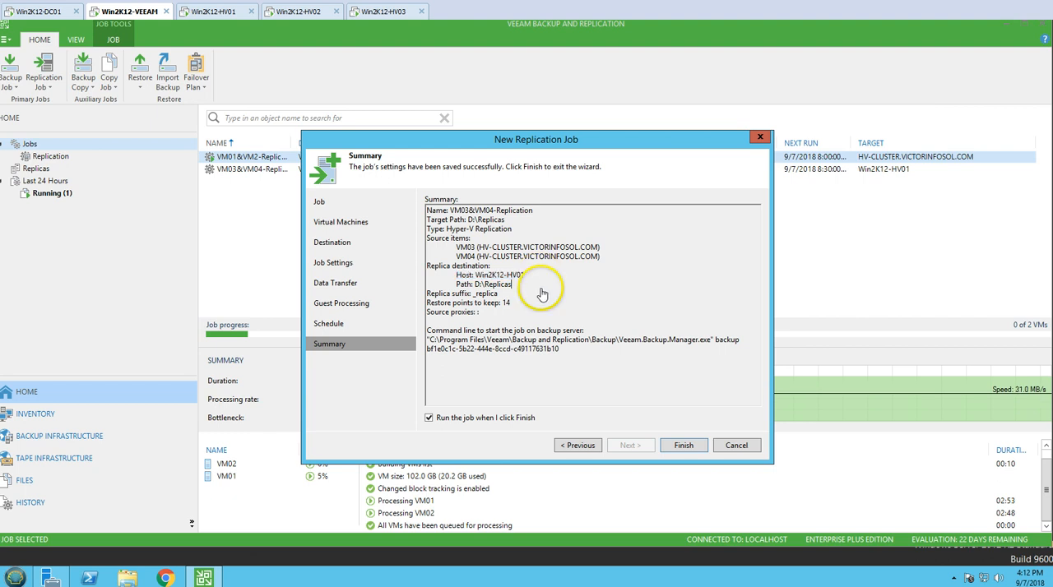
{"action": "mouse_move", "coordinate": [455, 285]}
{"action": "left_mouse_down"}
{"action": "mouse_move", "coordinate": [527, 288]}
{"action": "mouse_move", "coordinate": [452, 303]}
{"action": "left_mouse_up"}
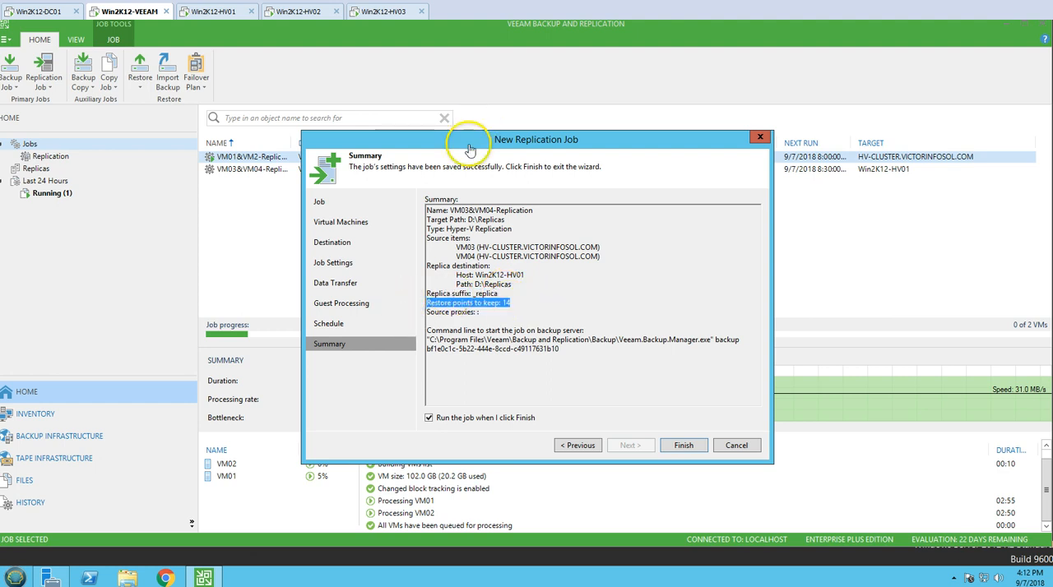
{"action": "left_click_drag", "start_coordinate": [473, 146], "coordinate": [511, 147]}
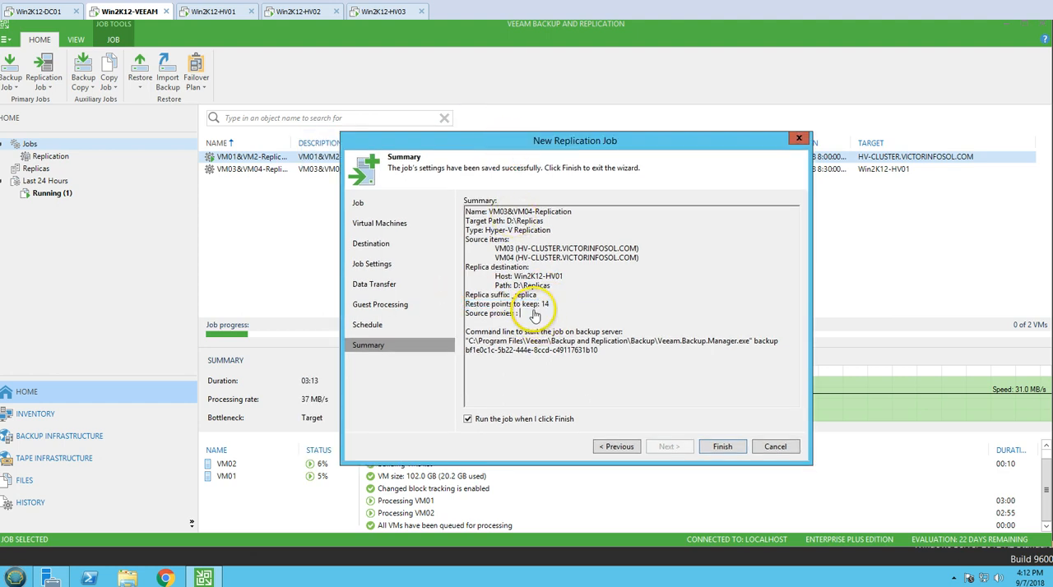
{"action": "left_click_drag", "start_coordinate": [465, 306], "coordinate": [519, 314]}
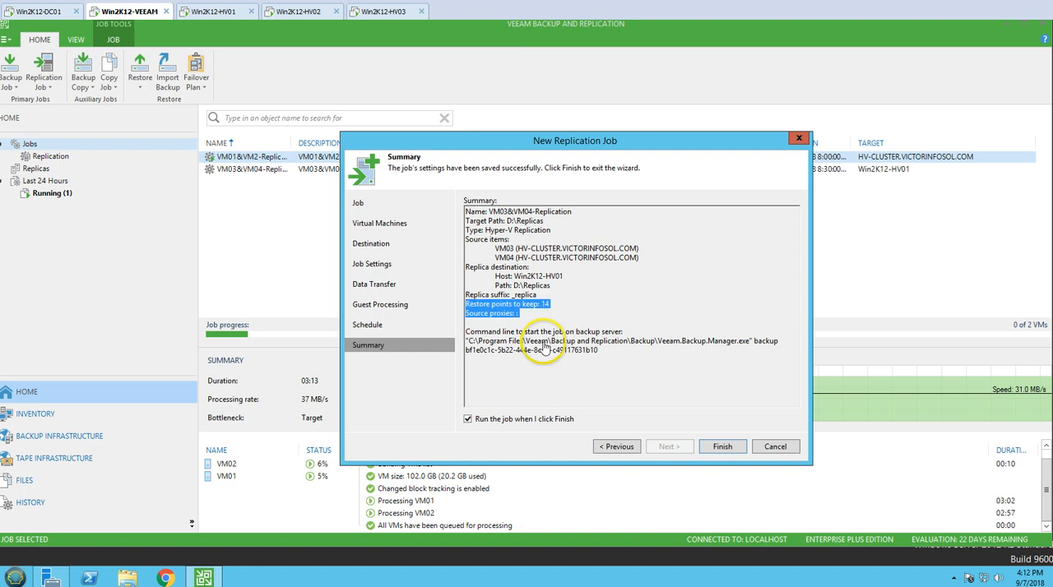
Finish the wizard to start the VM03&VM04-Replication job, and widen the job list's status and name columns to fit their contents.
{"action": "left_click", "coordinate": [736, 451]}
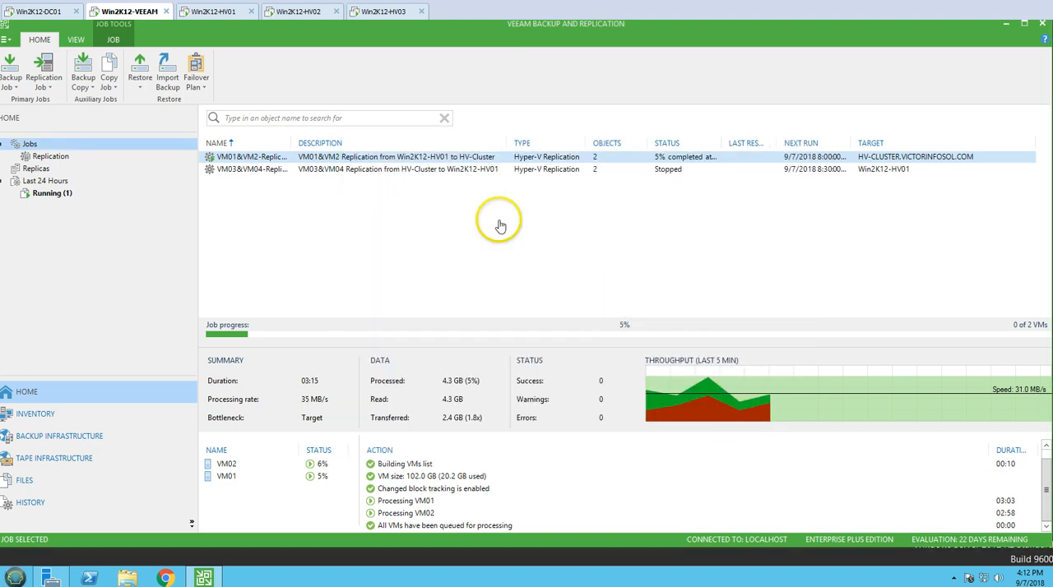
{"action": "double_click", "coordinate": [724, 145]}
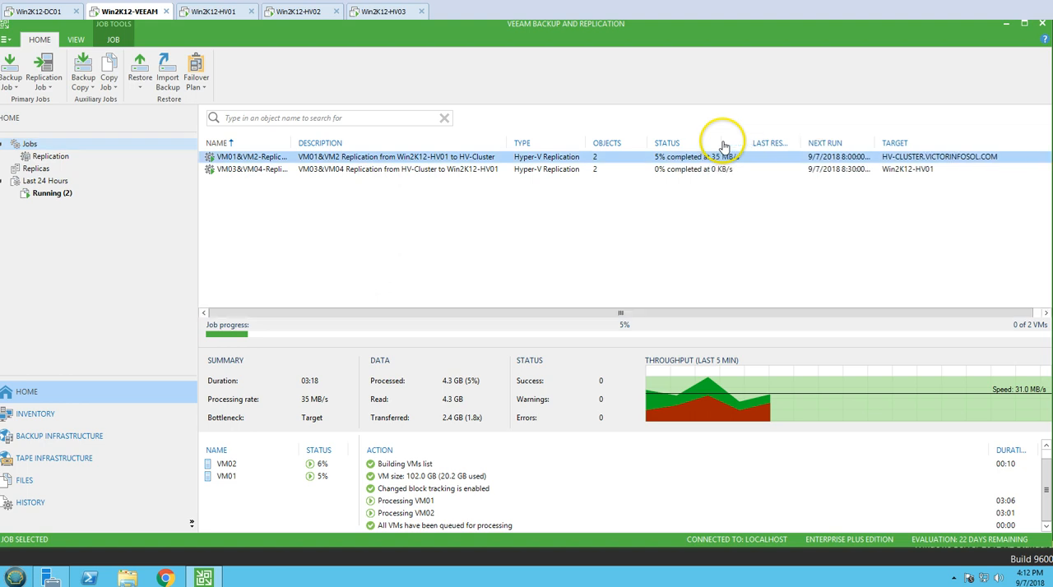
{"action": "left_click", "coordinate": [381, 169]}
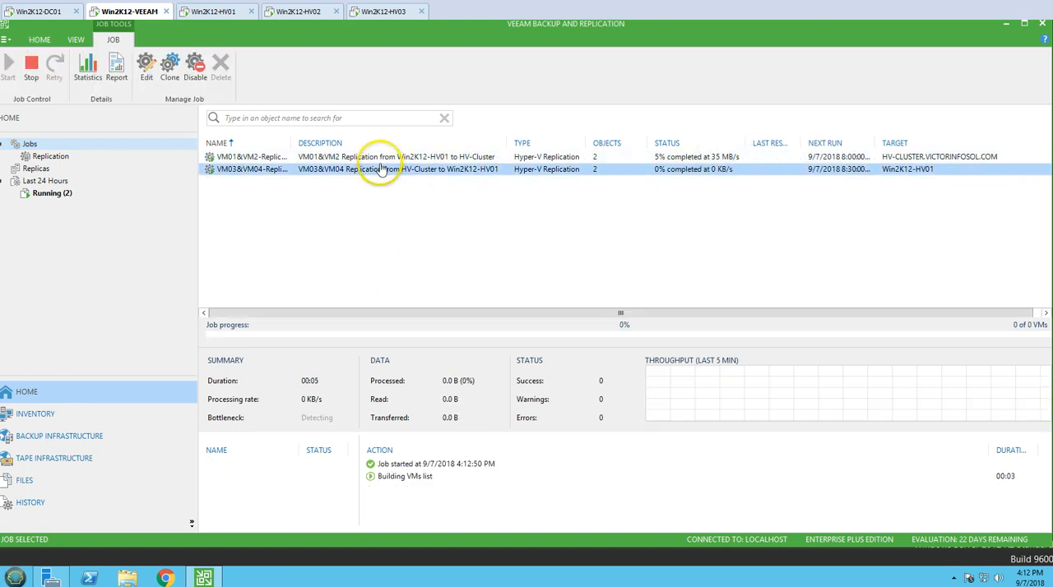
{"action": "double_click", "coordinate": [292, 145]}
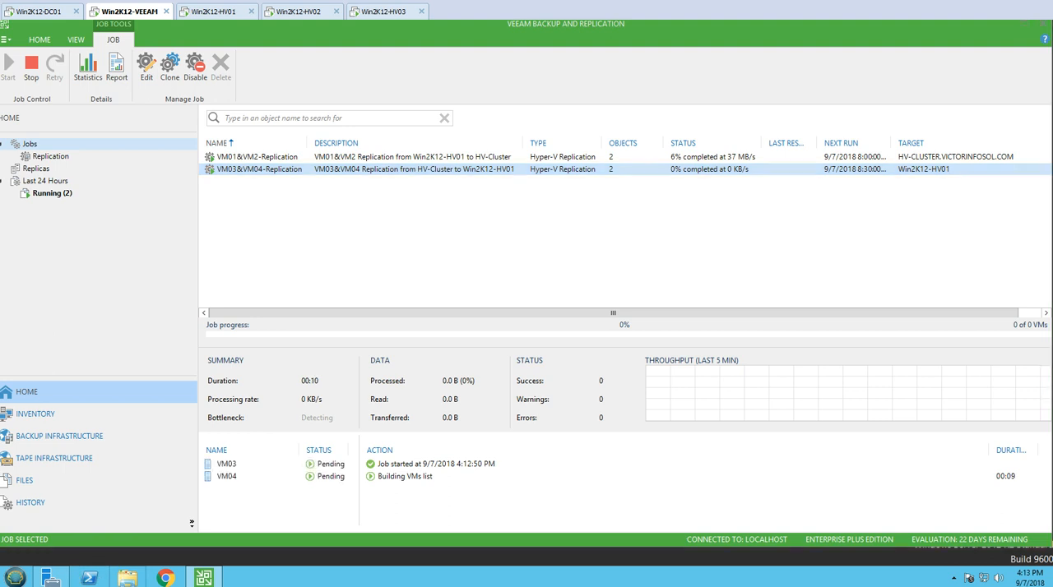
Open the Backups\Replicas folder on Veeam-Backup-Repository (E:) in File Explorer and widen the name column to read the replica folder names.
{"action": "left_click", "coordinate": [127, 577]}
{"action": "double_click", "coordinate": [678, 294]}
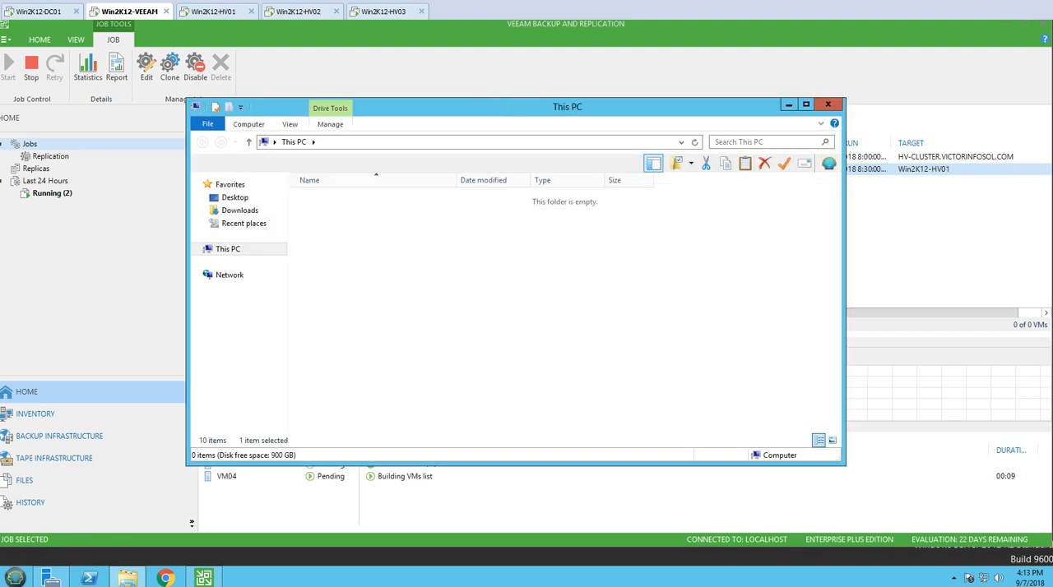
{"action": "double_click", "coordinate": [329, 200]}
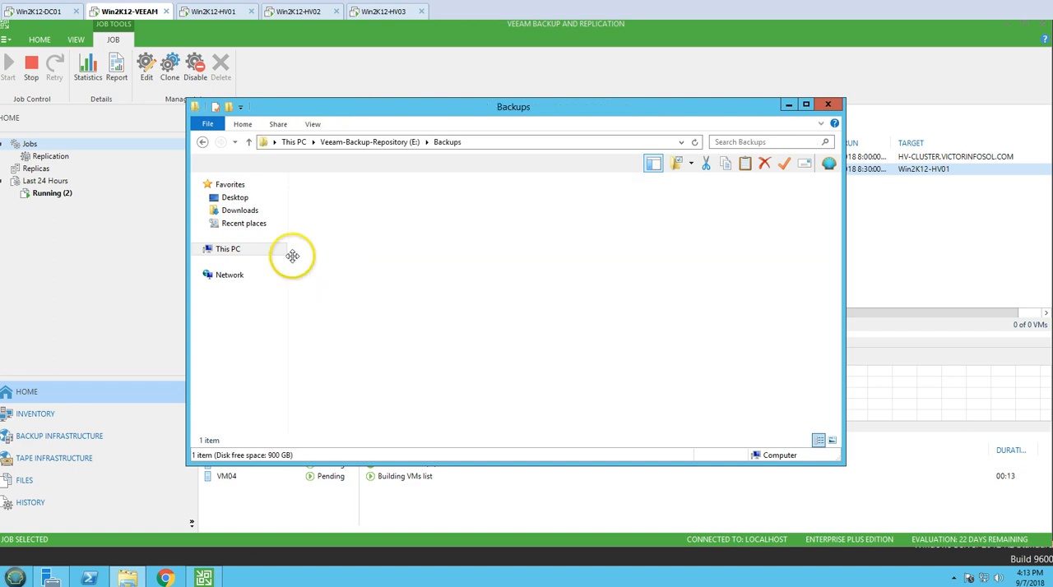
{"action": "left_click", "coordinate": [327, 198]}
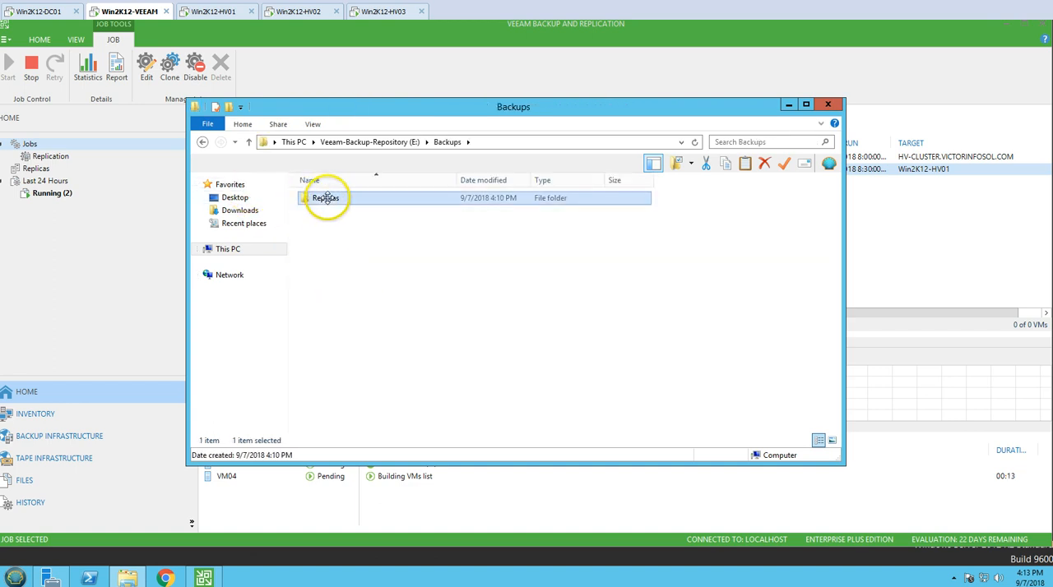
{"action": "double_click", "coordinate": [326, 198]}
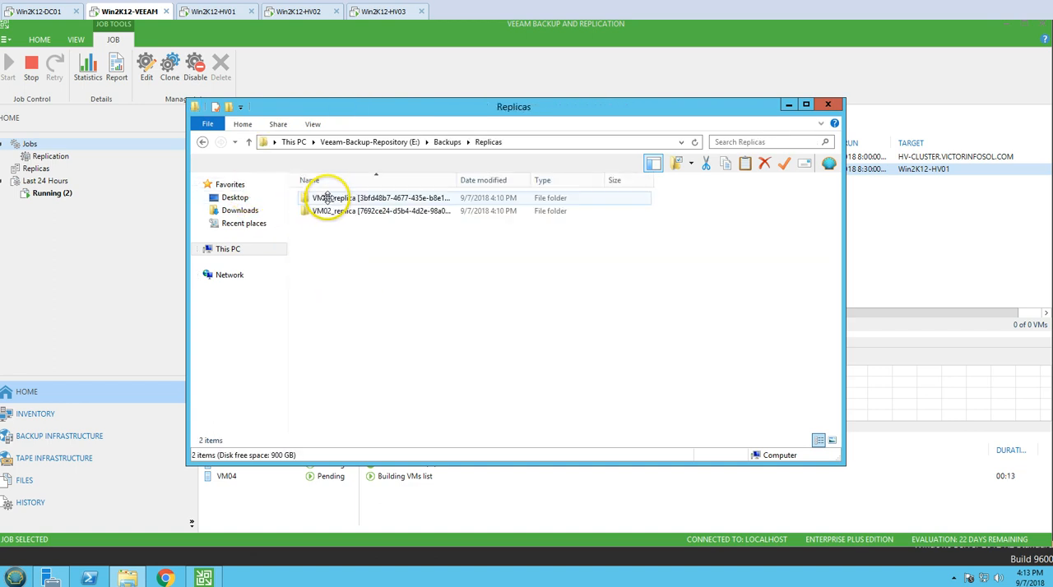
{"action": "double_click", "coordinate": [454, 181]}
{"action": "left_click", "coordinate": [376, 200]}
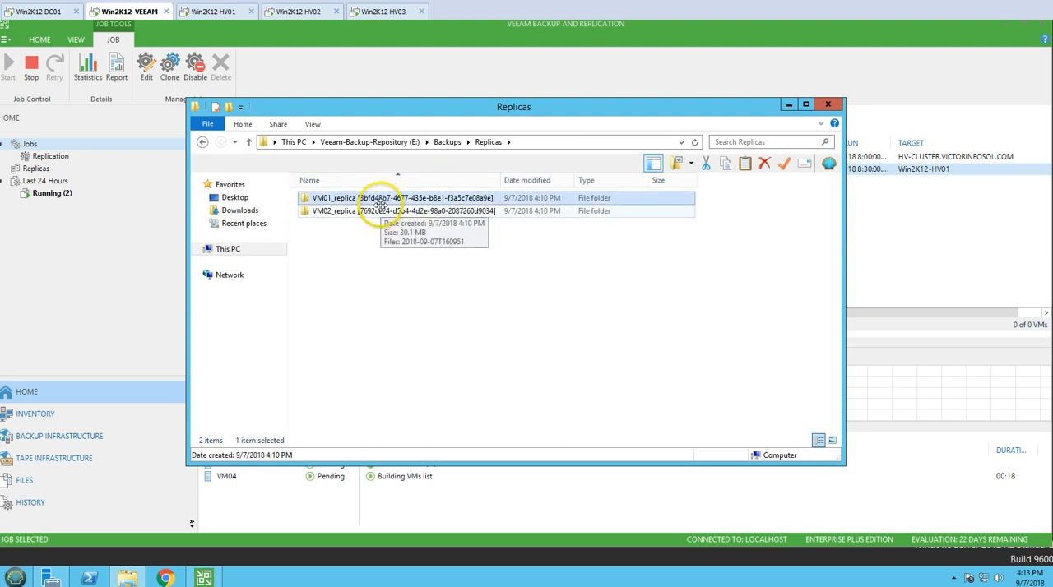
Refresh the Replicas and Backups folders and reopen Replicas to check for new replica folders.
{"action": "right_click", "coordinate": [393, 260]}
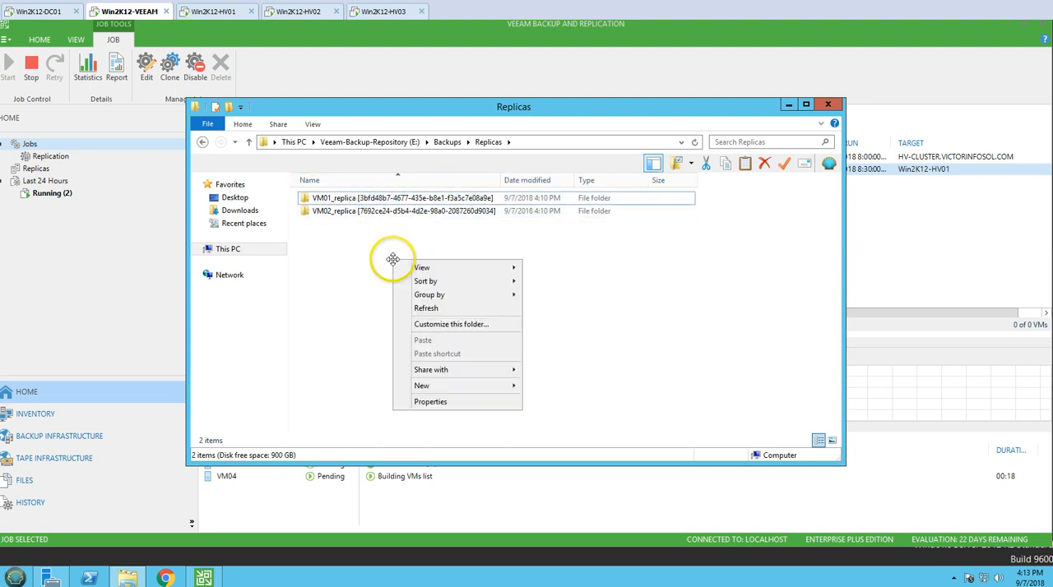
{"action": "left_click", "coordinate": [425, 307]}
{"action": "left_click", "coordinate": [380, 210]}
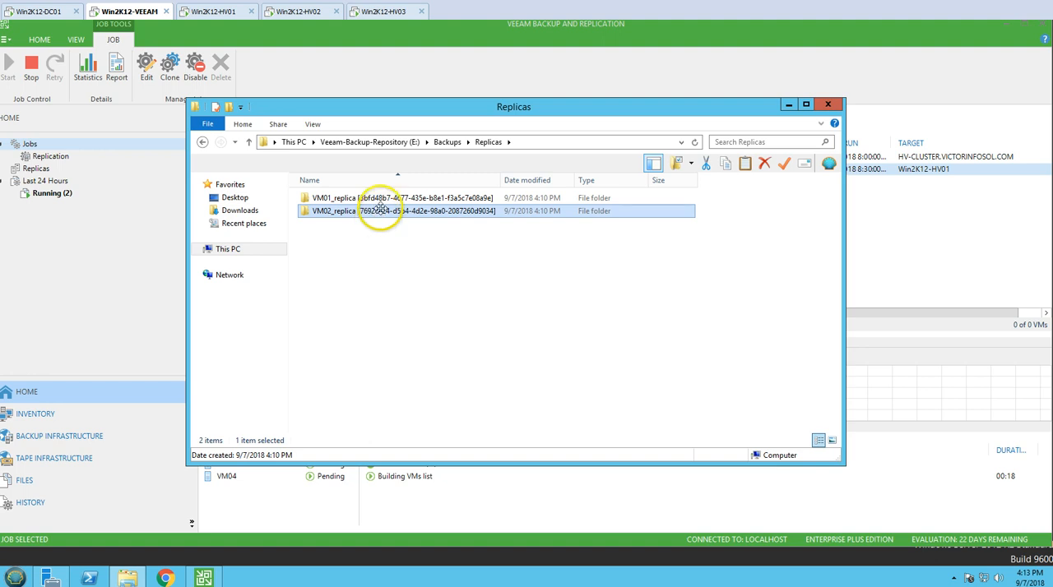
{"action": "left_click", "coordinate": [203, 142]}
{"action": "right_click", "coordinate": [396, 245]}
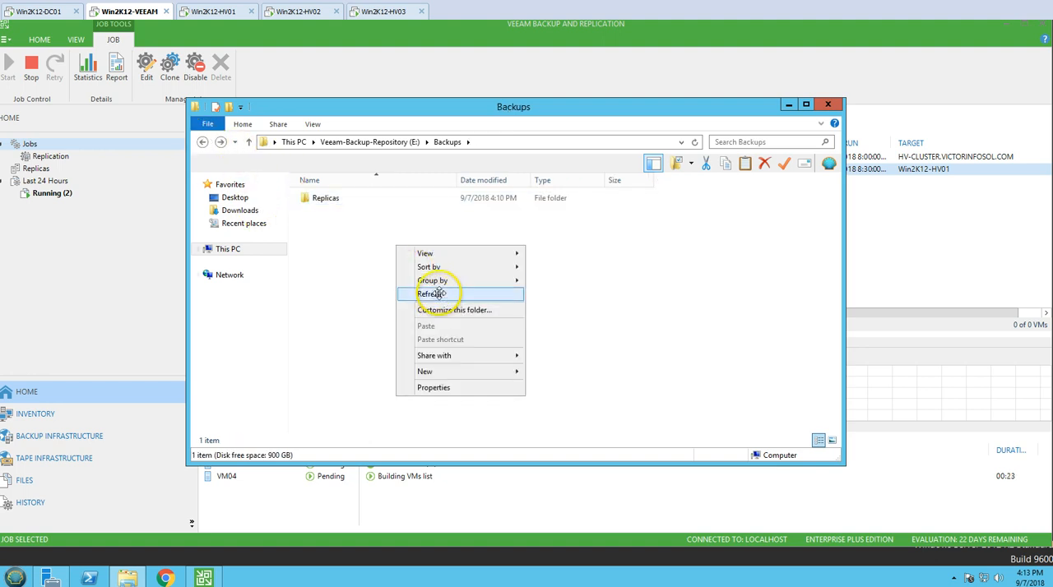
{"action": "left_click", "coordinate": [428, 294]}
{"action": "double_click", "coordinate": [325, 198]}
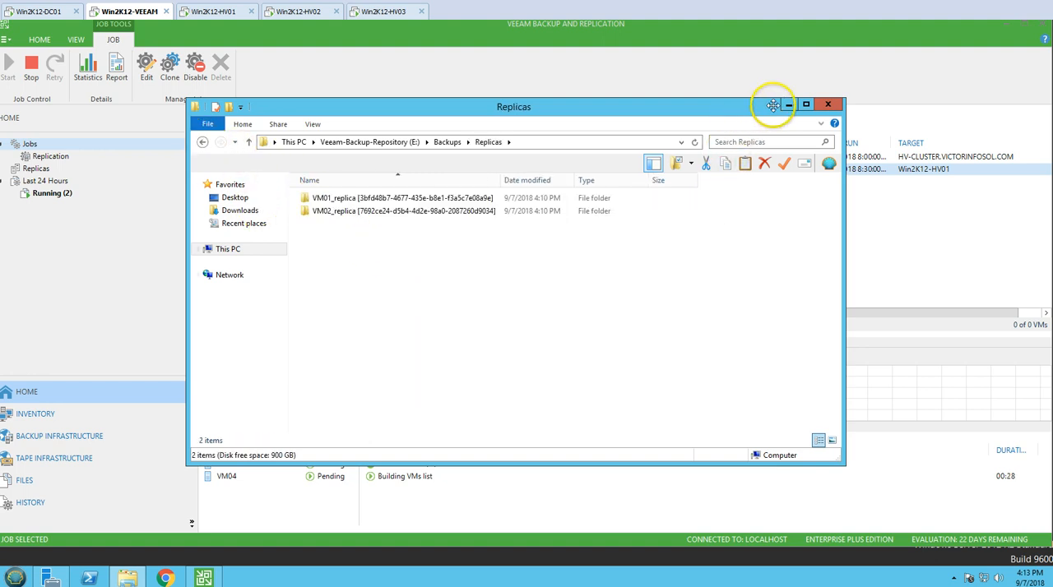
Minimize File Explorer and display the running job sessions from the last 24 hours in Veeam Backup and Replication.
{"action": "left_click", "coordinate": [787, 105]}
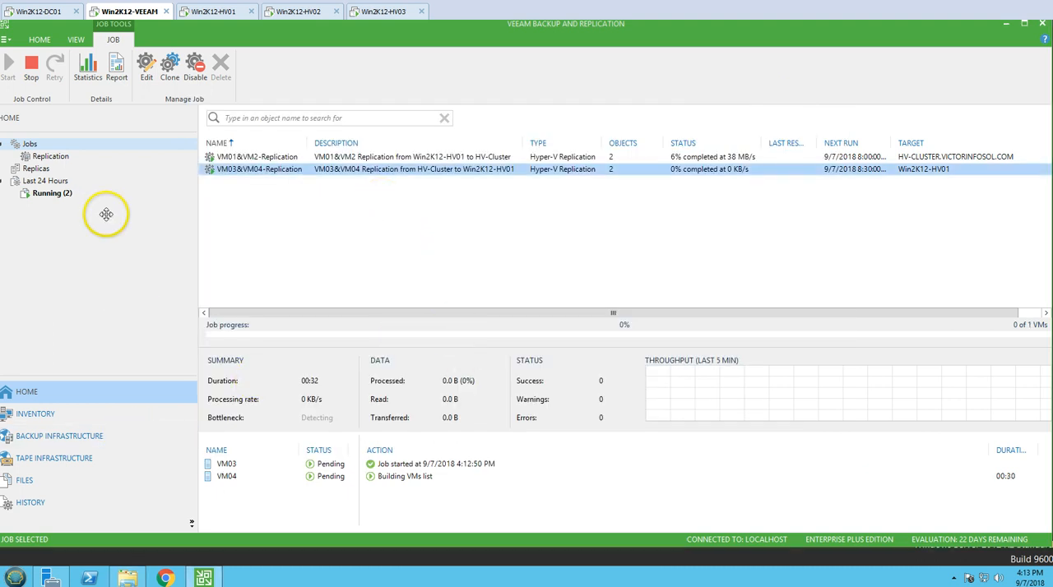
{"action": "left_click", "coordinate": [66, 195]}
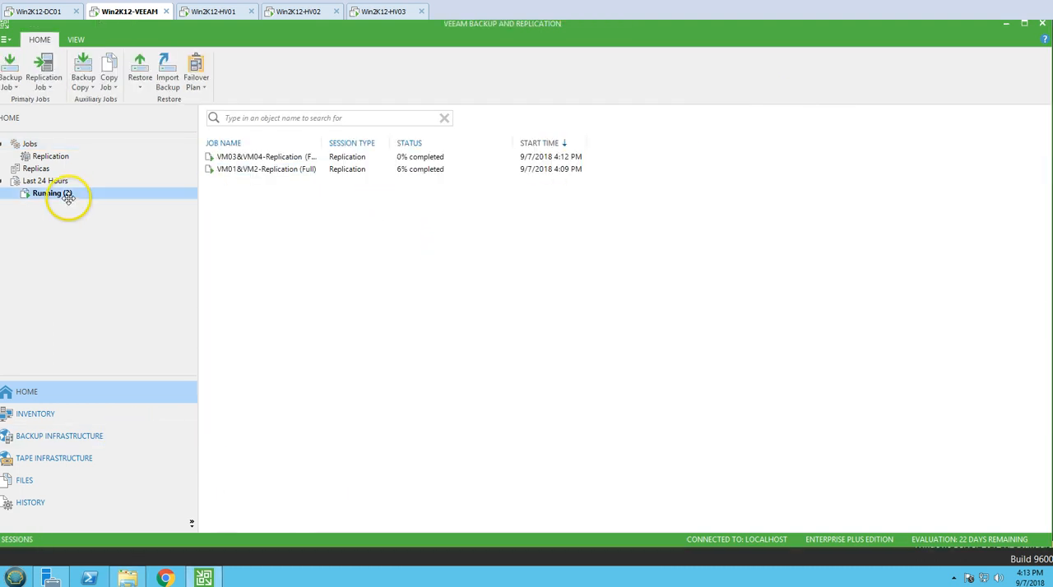
Fit the job name column to its contents and compare the progress details of the VM01&VM2-Replication and VM03&VM04-Replication sessions.
{"action": "left_click", "coordinate": [337, 168]}
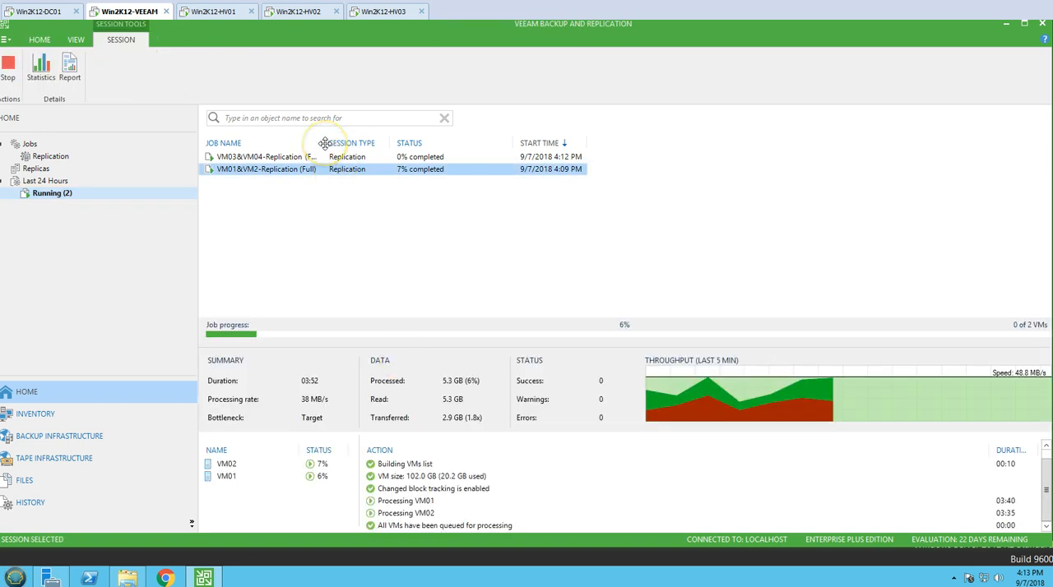
{"action": "double_click", "coordinate": [323, 141]}
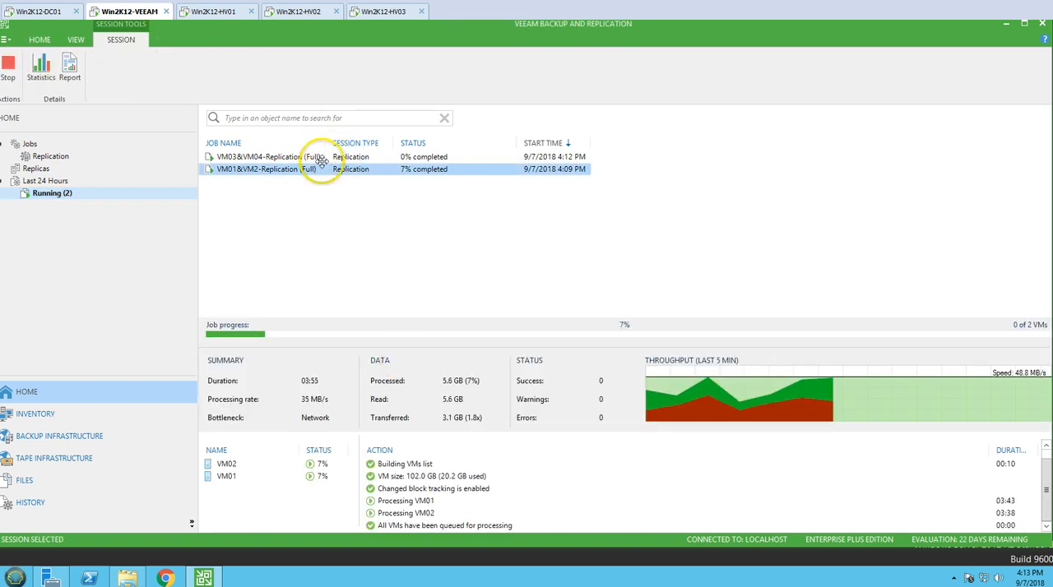
{"action": "left_click", "coordinate": [320, 157]}
{"action": "left_click", "coordinate": [308, 169]}
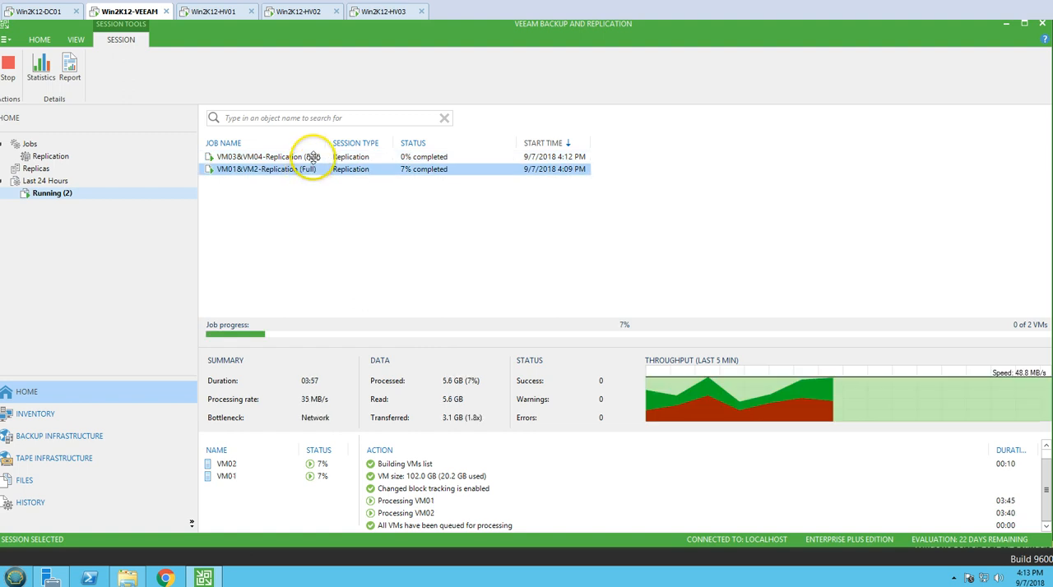
{"action": "left_click", "coordinate": [315, 156]}
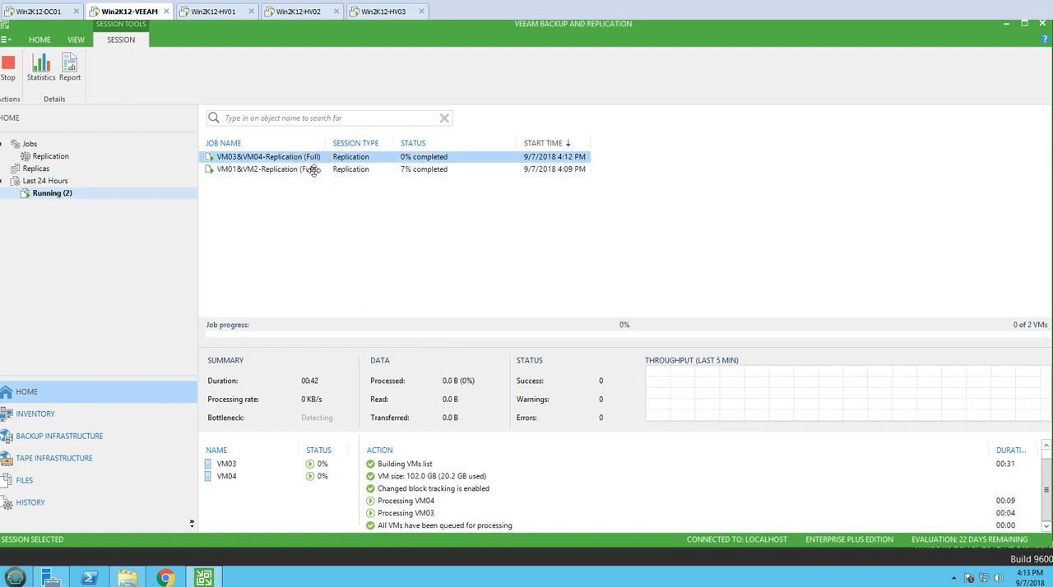
{"action": "left_click", "coordinate": [314, 169]}
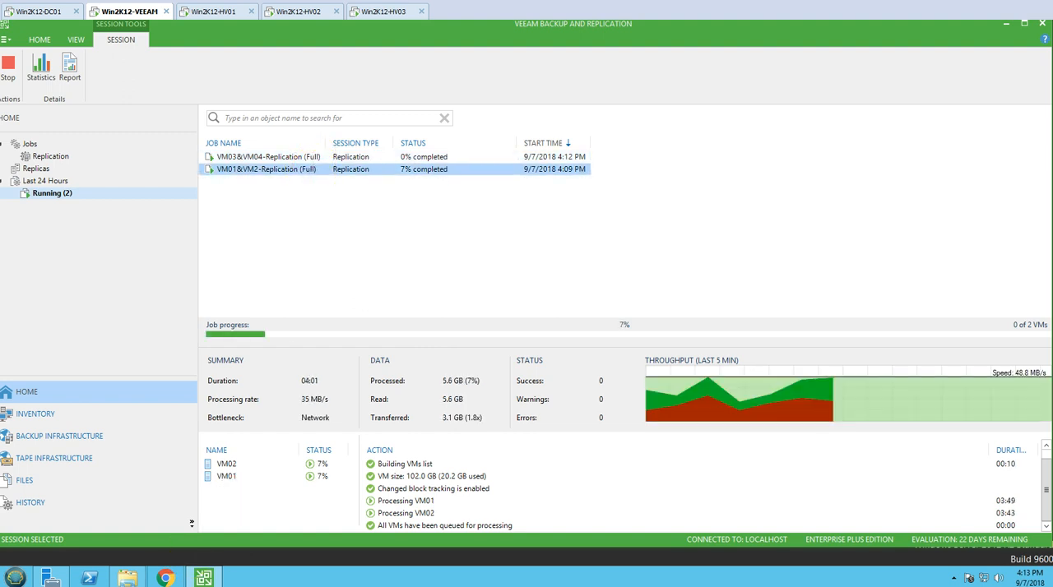
{"action": "left_click", "coordinate": [131, 584]}
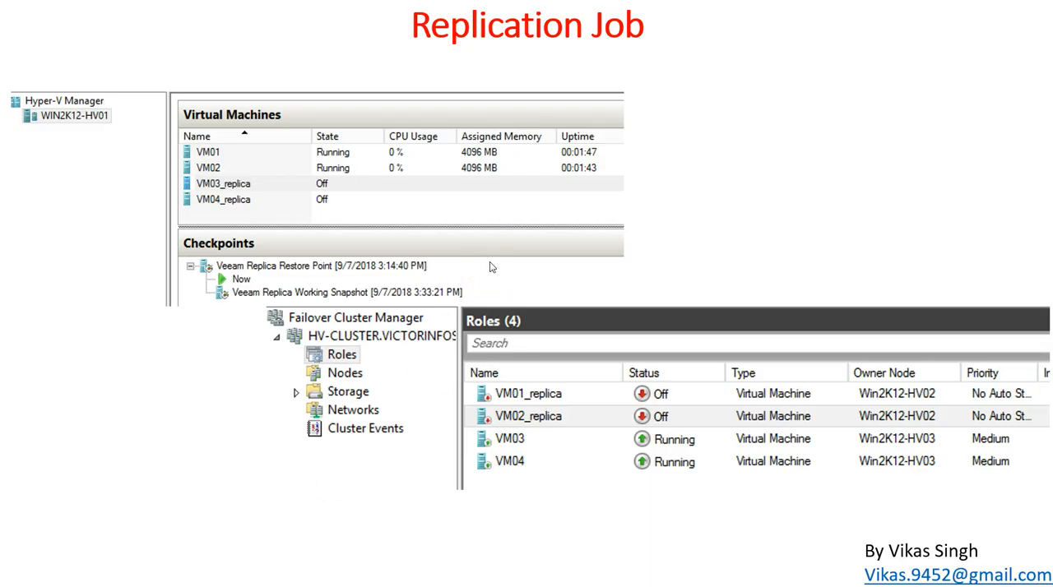
{"action": "left_click", "coordinate": [132, 585]}
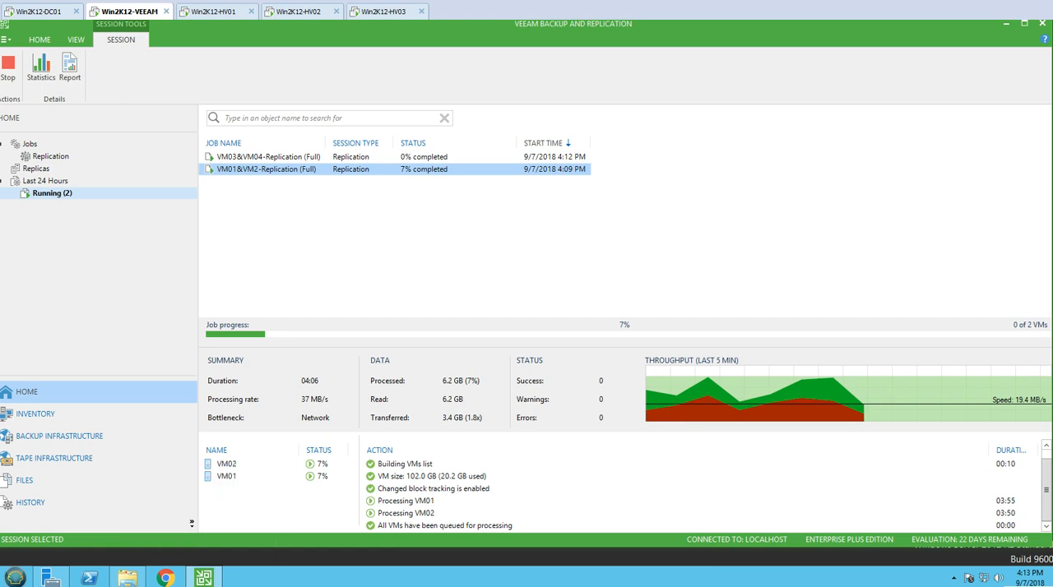
Switch to the Win2K12-HV01 server and check its virtual machine list in Hyper-V Manager for replica VMs.
{"action": "left_click", "coordinate": [280, 13]}
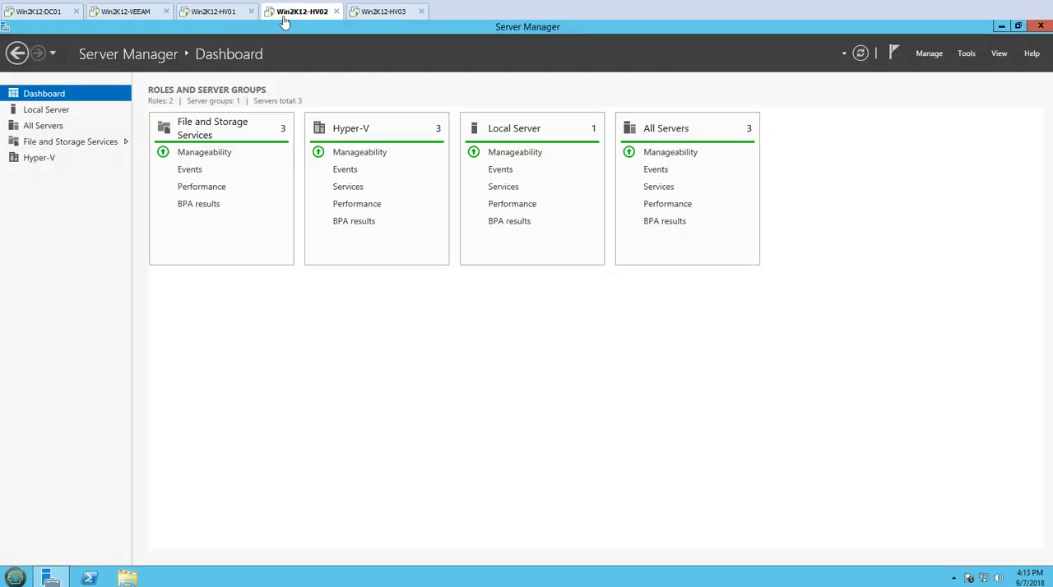
{"action": "left_click", "coordinate": [214, 13]}
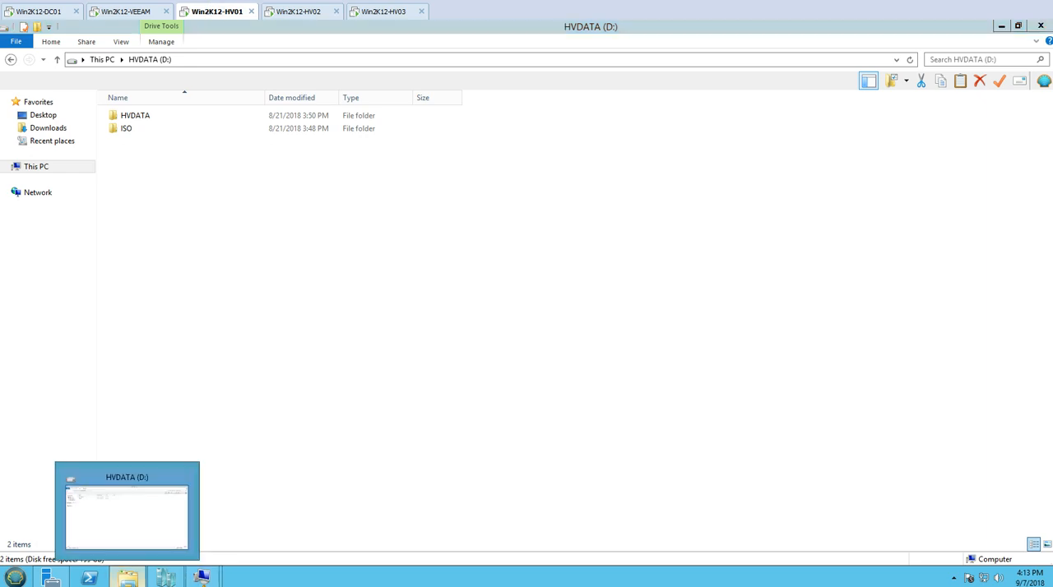
{"action": "left_click", "coordinate": [127, 578]}
{"action": "left_click", "coordinate": [166, 578]}
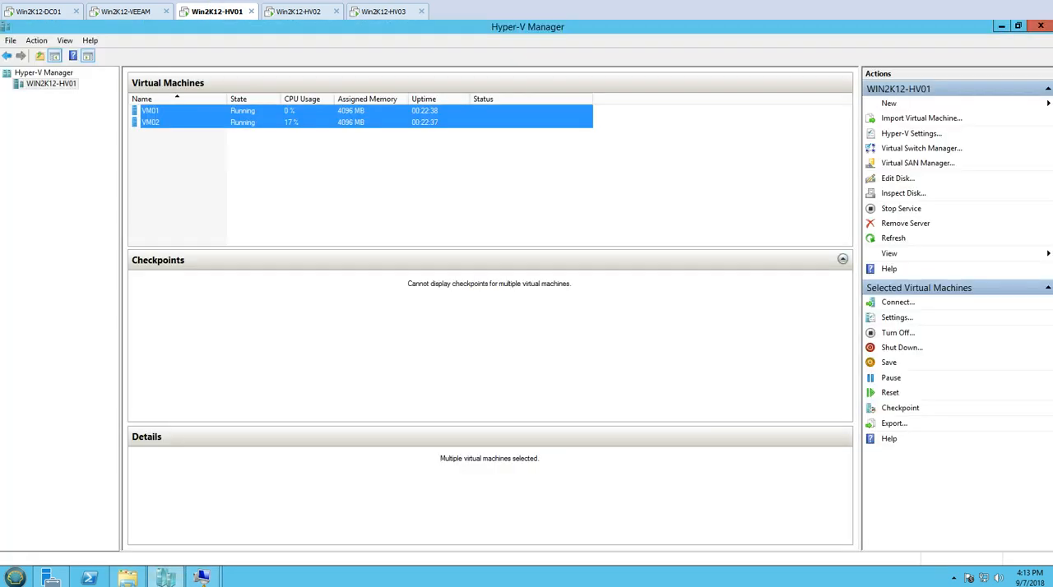
{"action": "left_click", "coordinate": [222, 183]}
{"action": "left_click", "coordinate": [177, 123]}
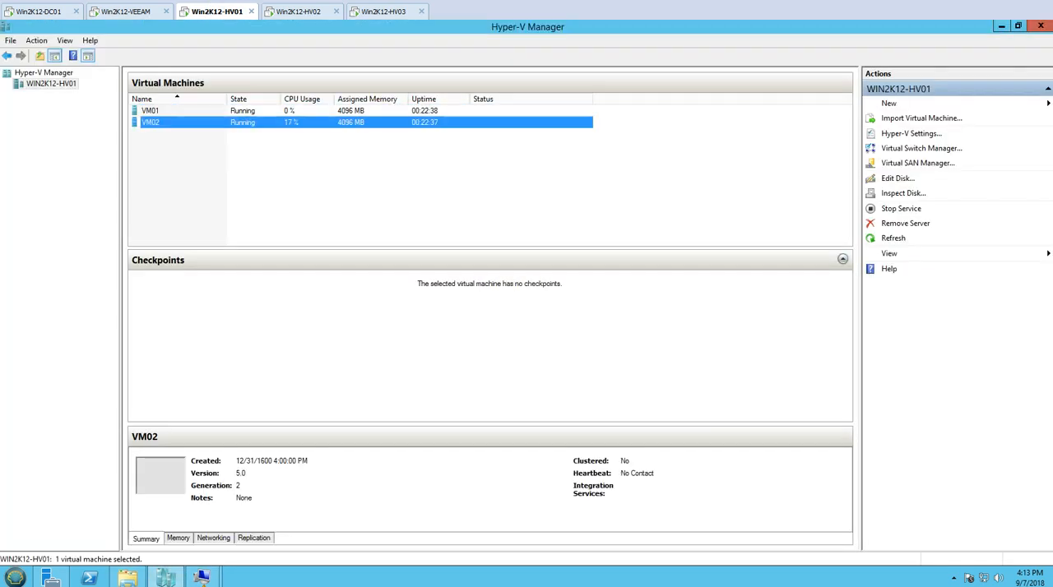
{"action": "left_click", "coordinate": [222, 183]}
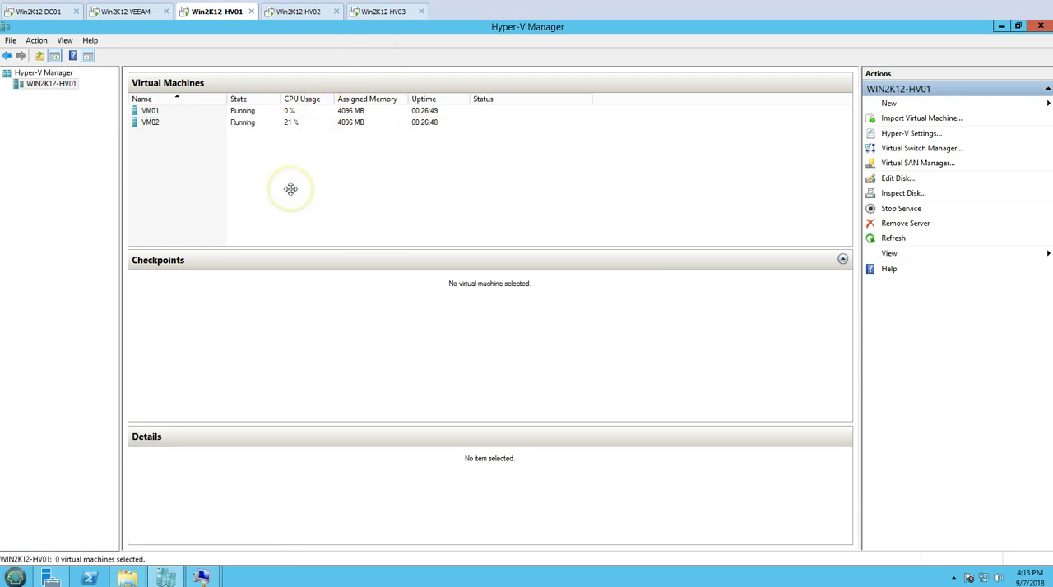
Review the successful VM01&VM2-Replication session on Win2K12-VEEAM, and inspect the VM01_replica and VM02_replica roles in Failover Cluster Manager on Win2K12-HV03.
{"action": "left_click", "coordinate": [140, 12]}
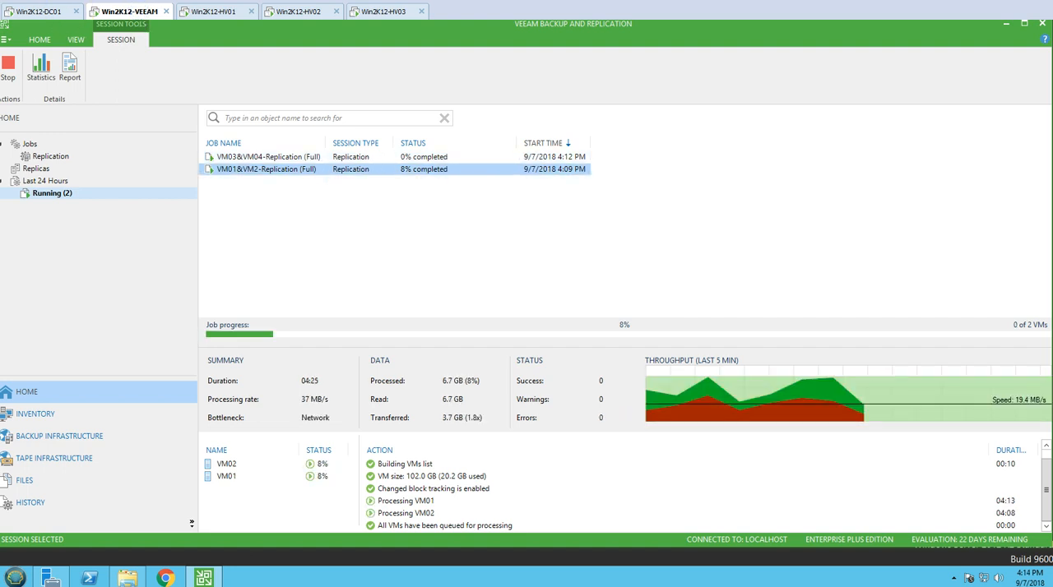
{"action": "left_click", "coordinate": [265, 223]}
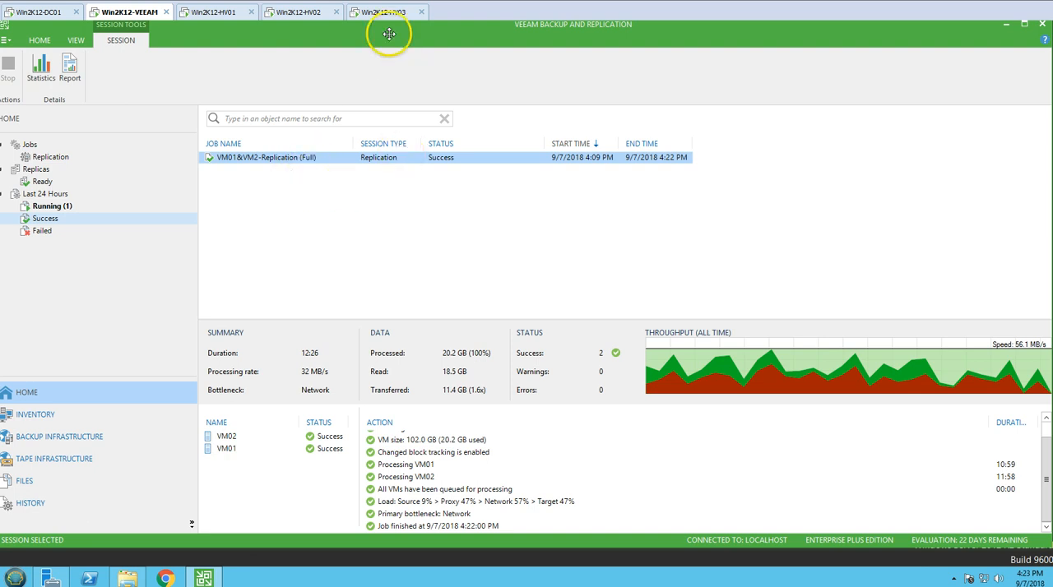
{"action": "left_click", "coordinate": [292, 17]}
{"action": "left_click", "coordinate": [386, 13]}
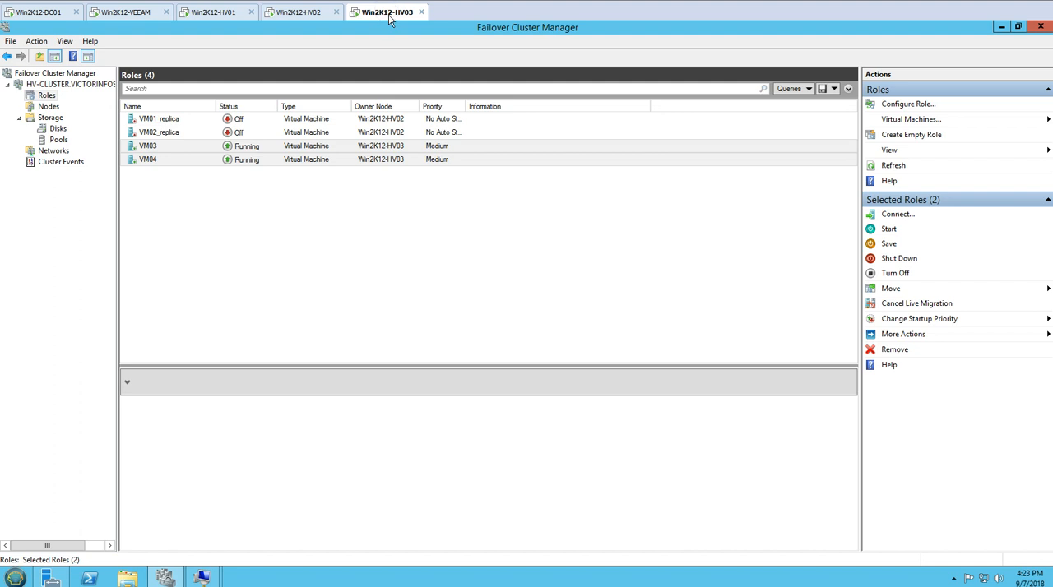
{"action": "left_click", "coordinate": [160, 119]}
{"action": "left_click", "coordinate": [159, 133]}
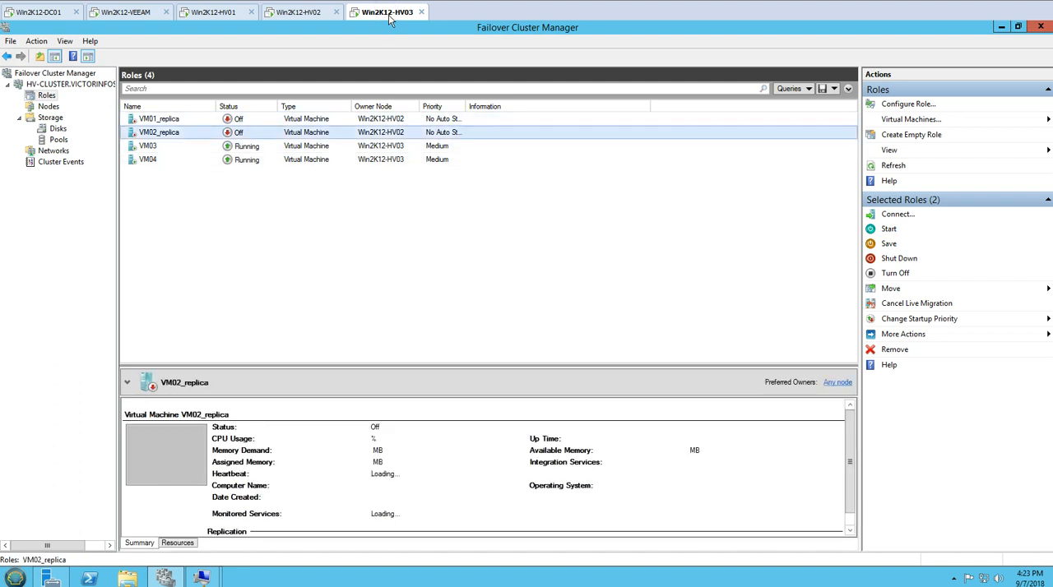
{"action": "left_click", "coordinate": [158, 121]}
{"action": "left_click", "coordinate": [173, 134]}
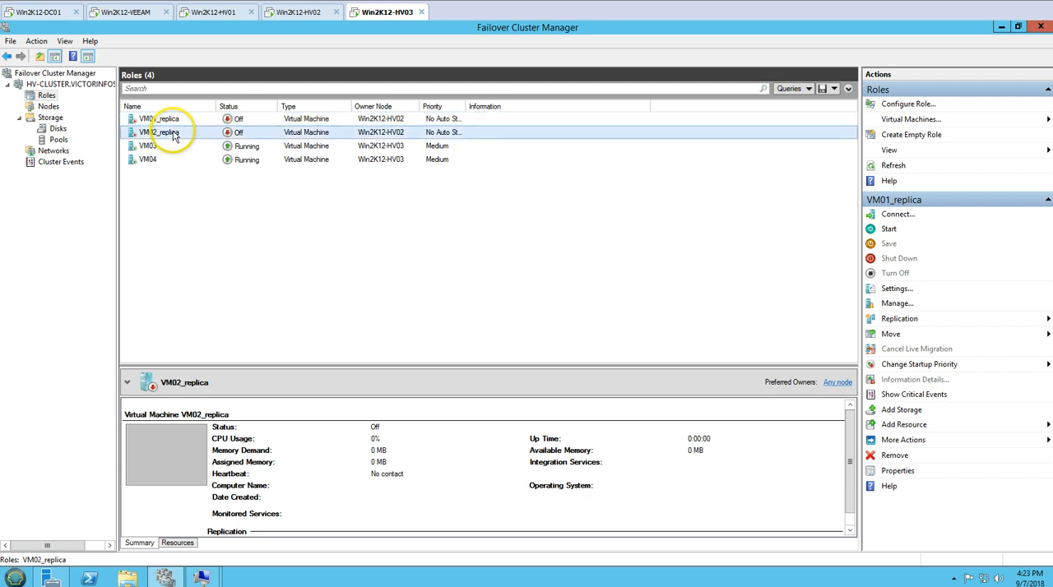
{"action": "left_click", "coordinate": [167, 120]}
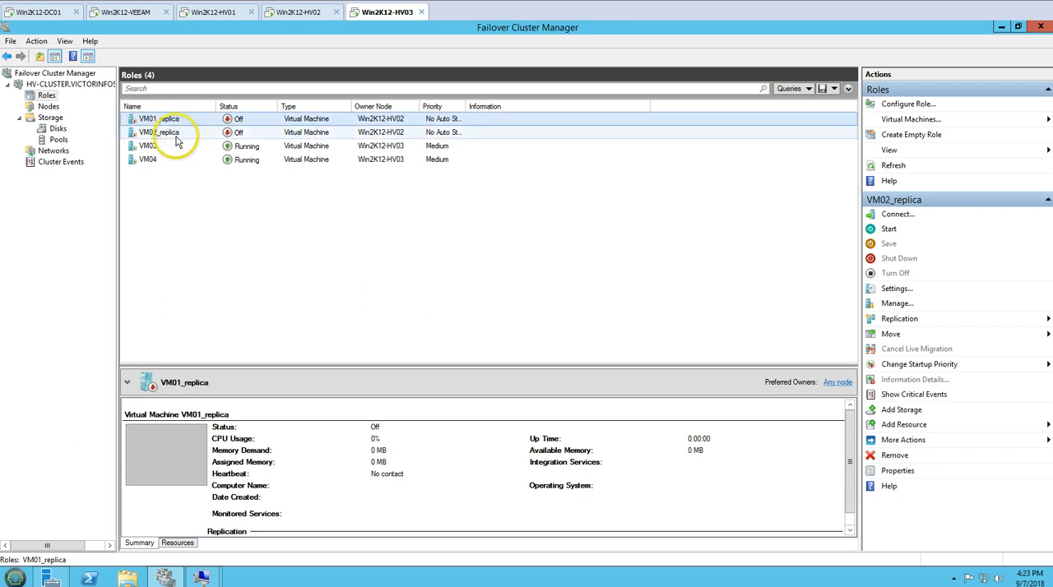
{"action": "left_click", "coordinate": [173, 133]}
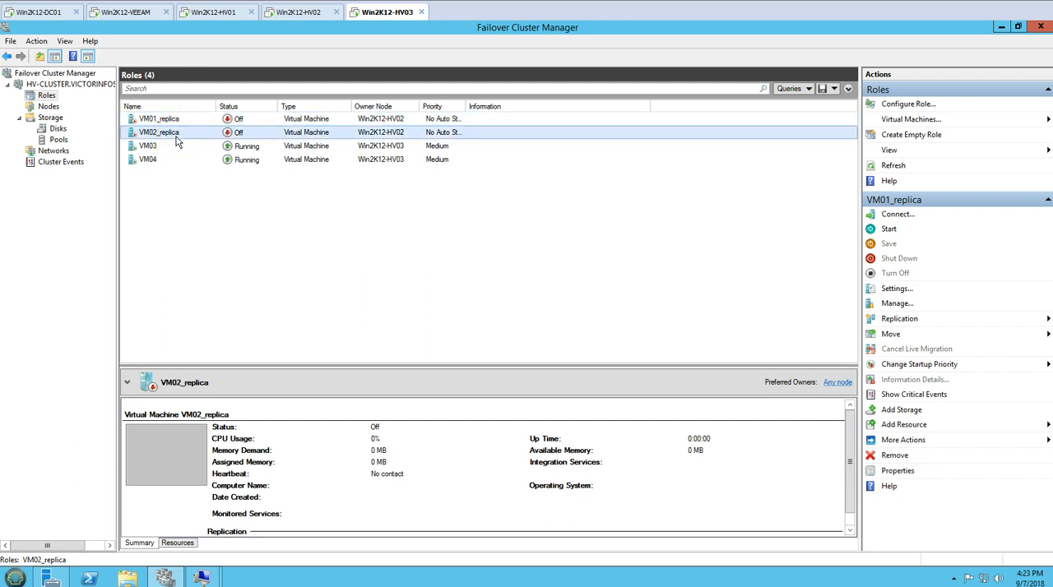
Return to Win2K12-VEEAM and view the progress details of the running VM03&VM04-Replication session.
{"action": "left_click", "coordinate": [125, 15]}
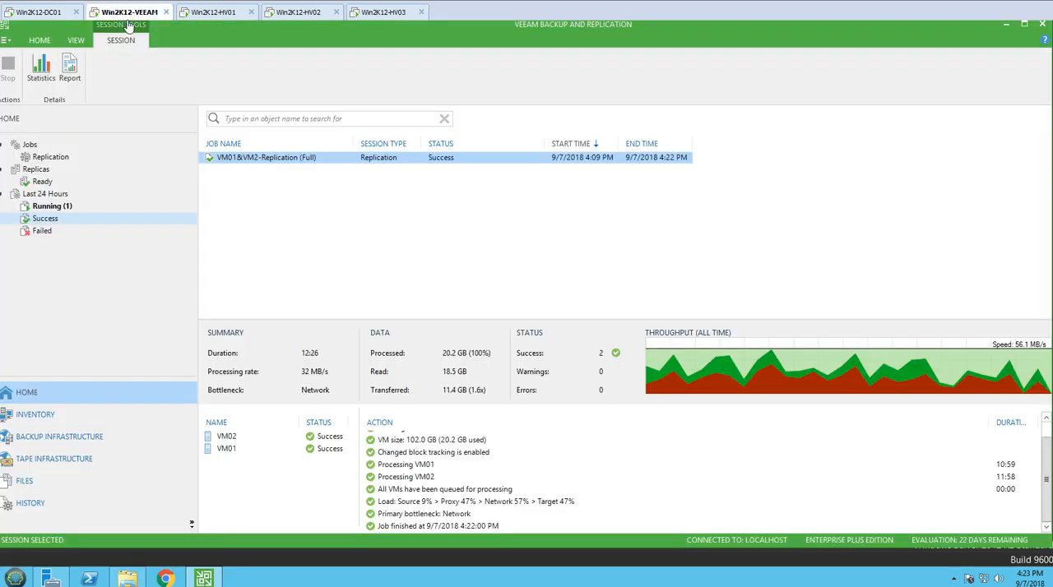
{"action": "key", "text": "Up"}
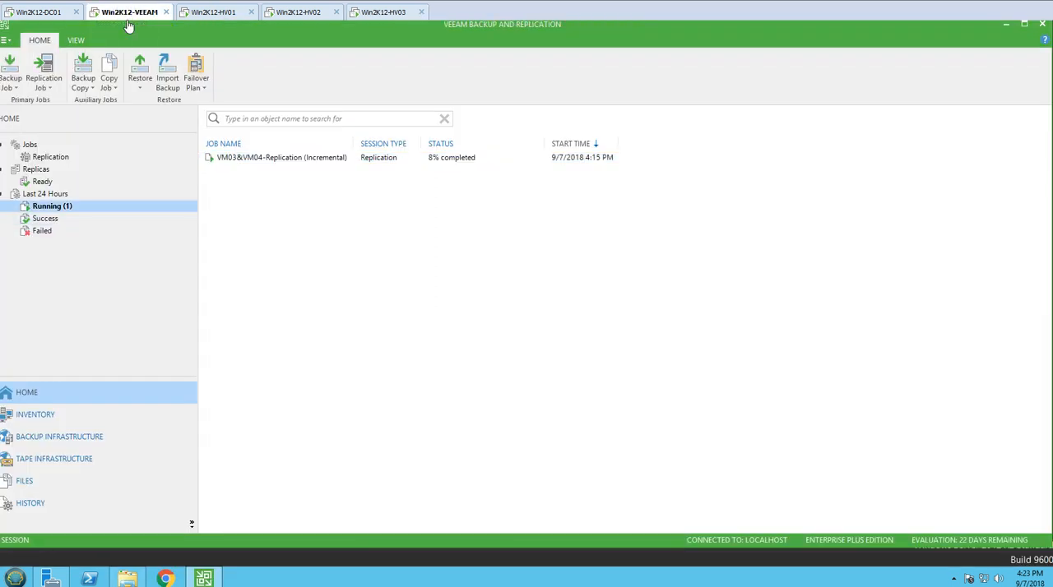
{"action": "key", "text": "Tab"}
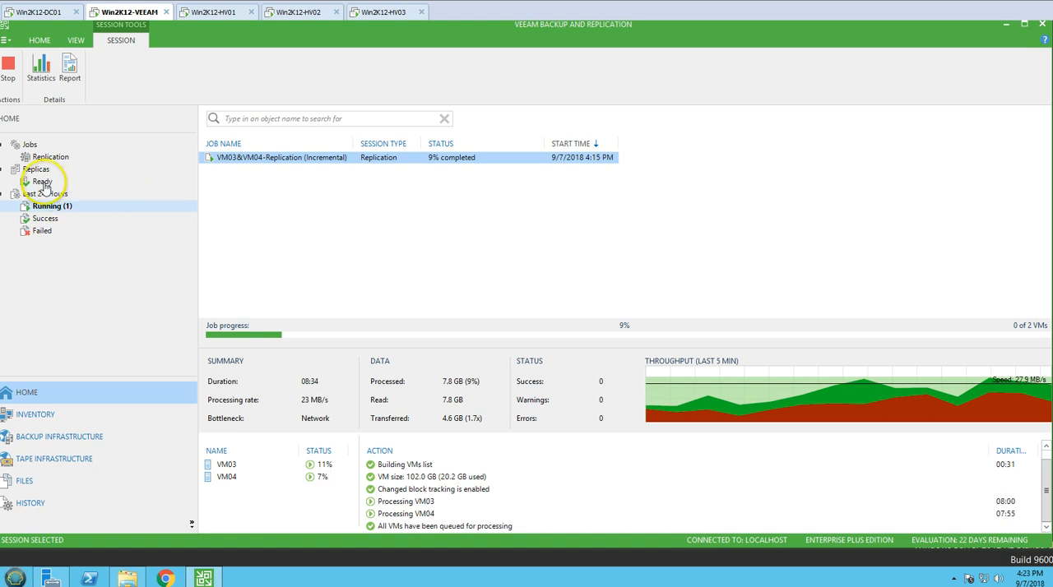
Start the VM01&VM2-Replication job again from the replication job list.
{"action": "left_click", "coordinate": [62, 157]}
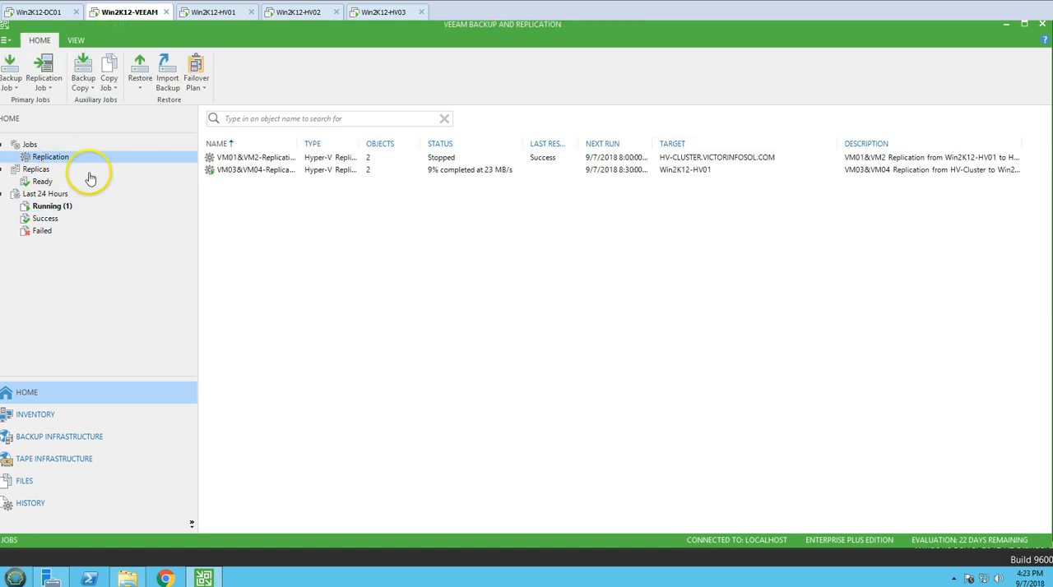
{"action": "left_click", "coordinate": [280, 159]}
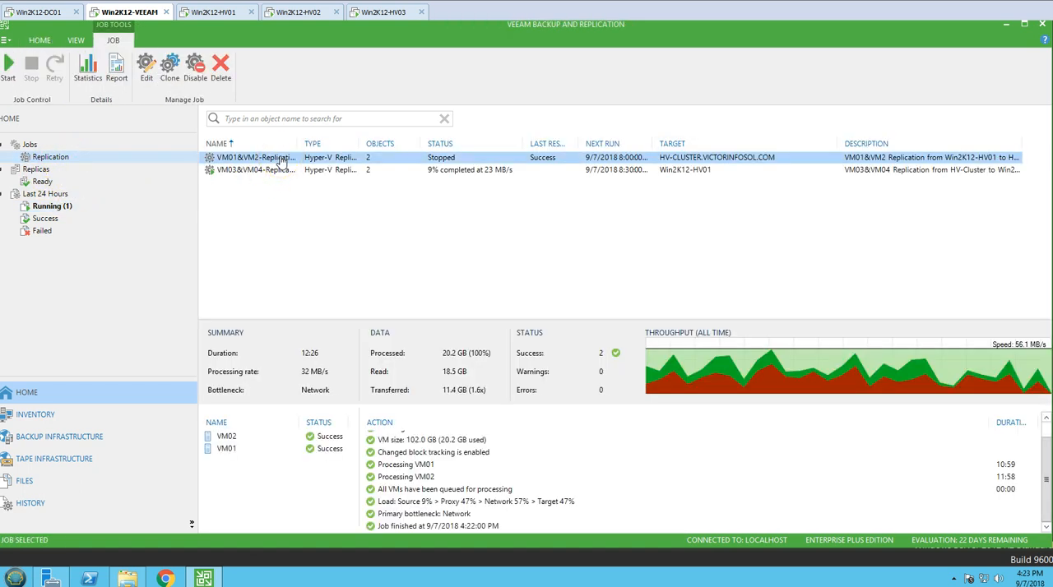
{"action": "right_click", "coordinate": [281, 158]}
{"action": "left_click", "coordinate": [324, 167]}
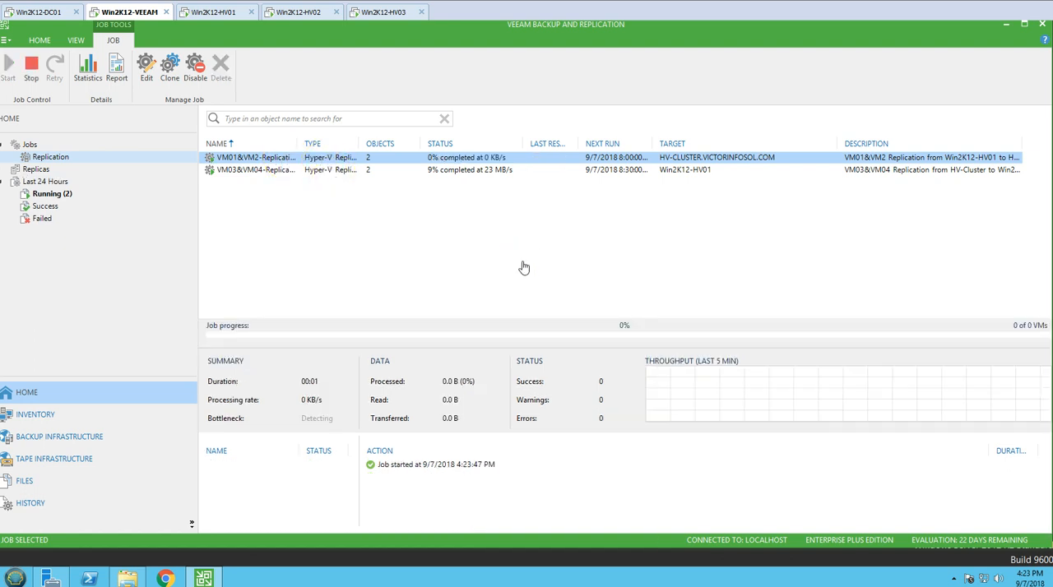
View the last successful VM01&VM2-Replication session and return to the running sessions of the last 24 hours.
{"action": "left_click", "coordinate": [61, 207]}
{"action": "left_click", "coordinate": [242, 157]}
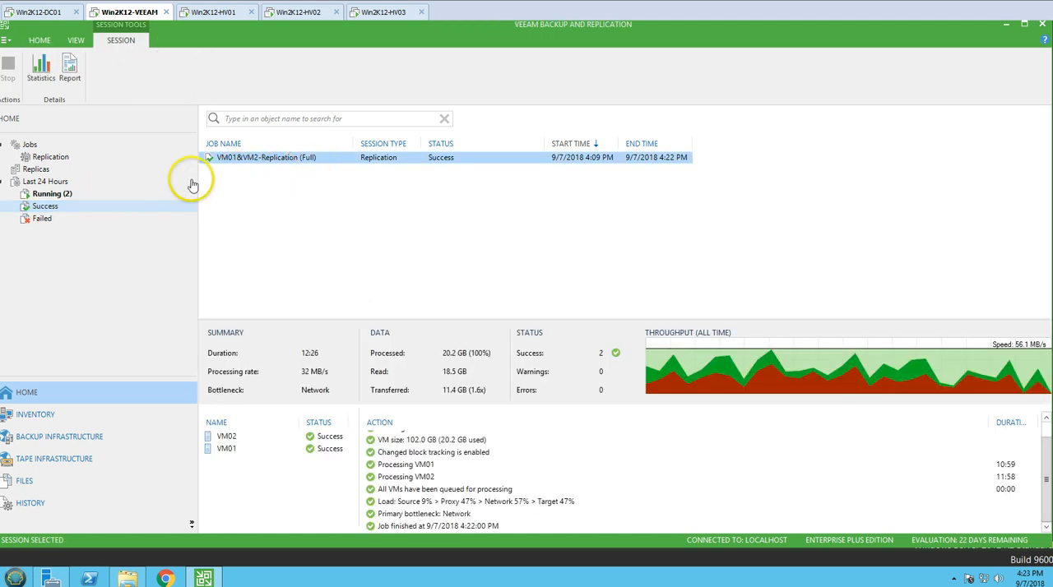
{"action": "left_click", "coordinate": [73, 197]}
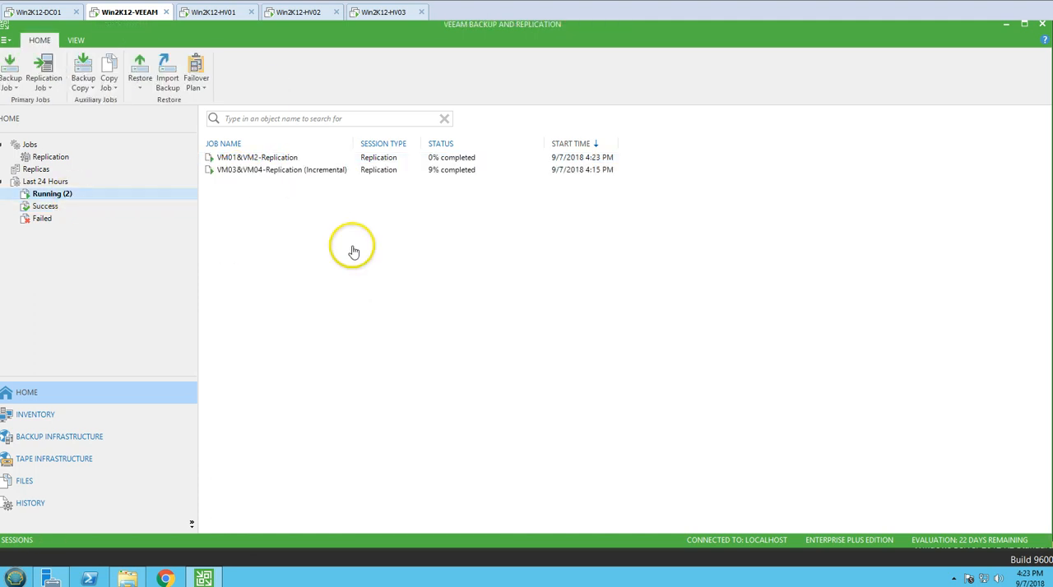
Examine the Veeam replica checkpoints of VM03_replica and VM04_replica in Hyper-V Manager on Win2K12-HV01.
{"action": "left_click", "coordinate": [228, 15]}
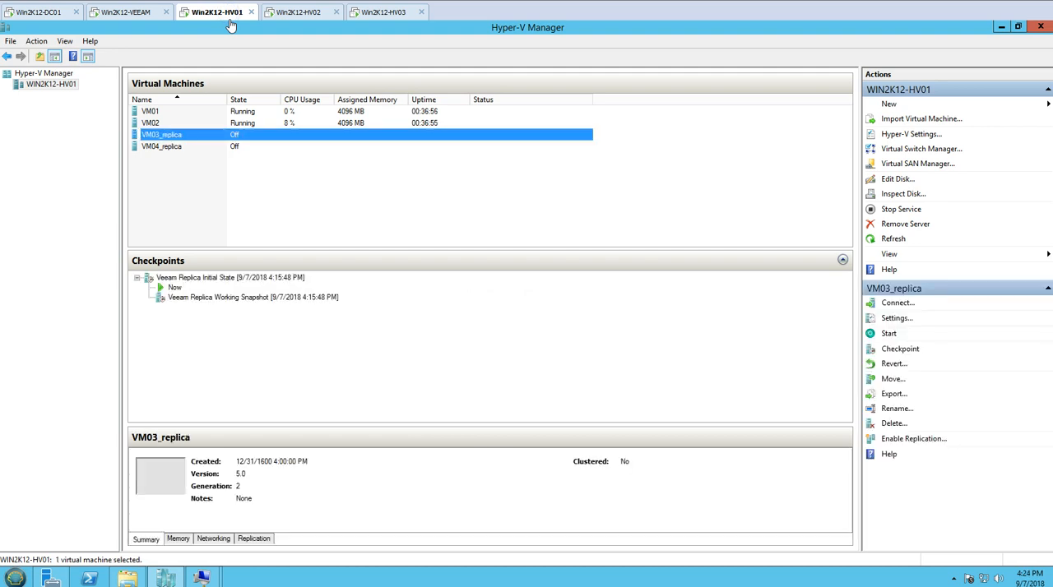
{"action": "left_click", "coordinate": [237, 284]}
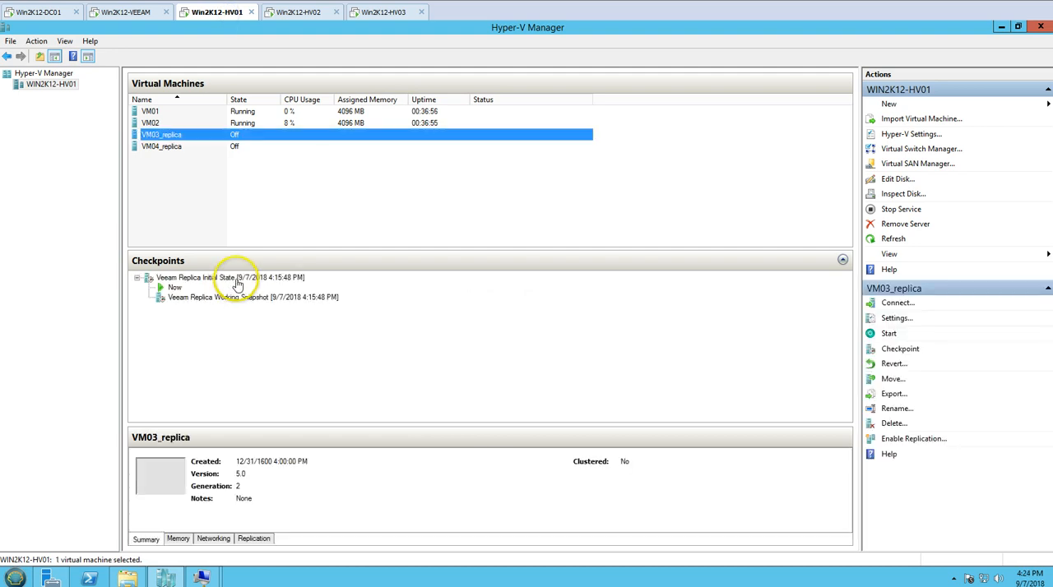
{"action": "left_click", "coordinate": [240, 146]}
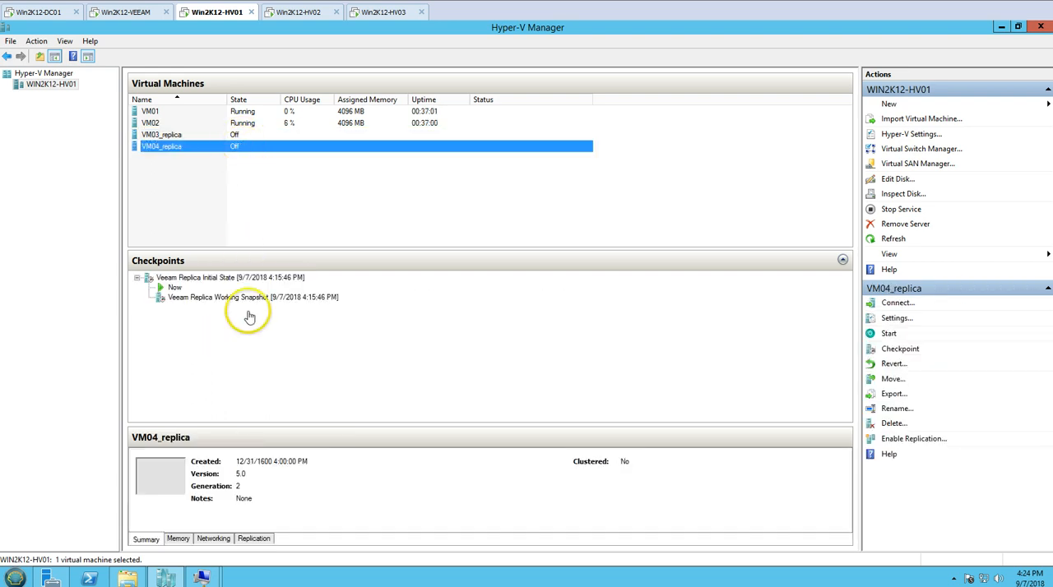
{"action": "left_click", "coordinate": [254, 278]}
{"action": "left_click", "coordinate": [265, 298]}
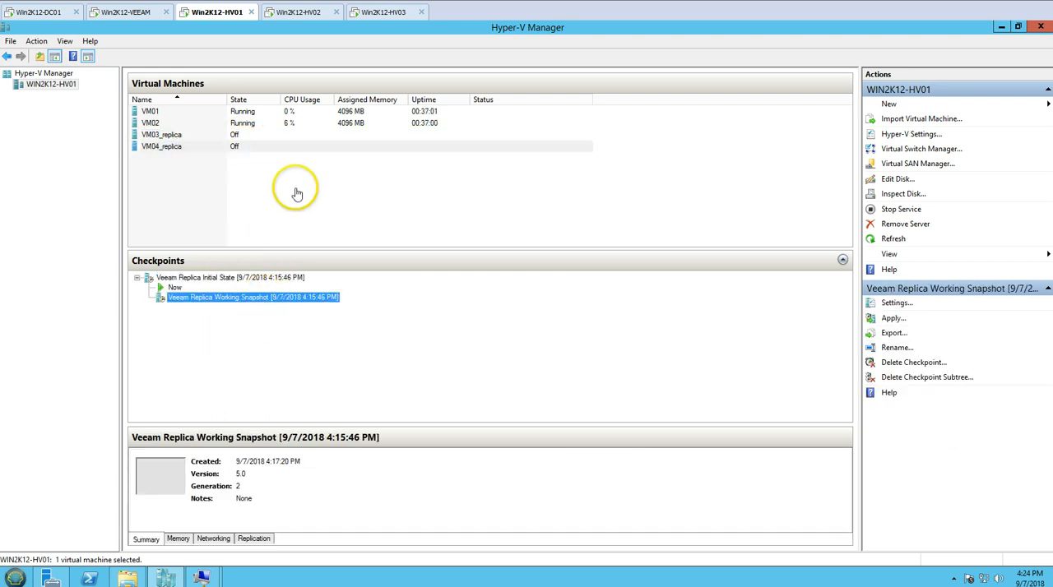
{"action": "left_click", "coordinate": [287, 160]}
{"action": "left_click", "coordinate": [275, 136]}
{"action": "left_click", "coordinate": [266, 147]}
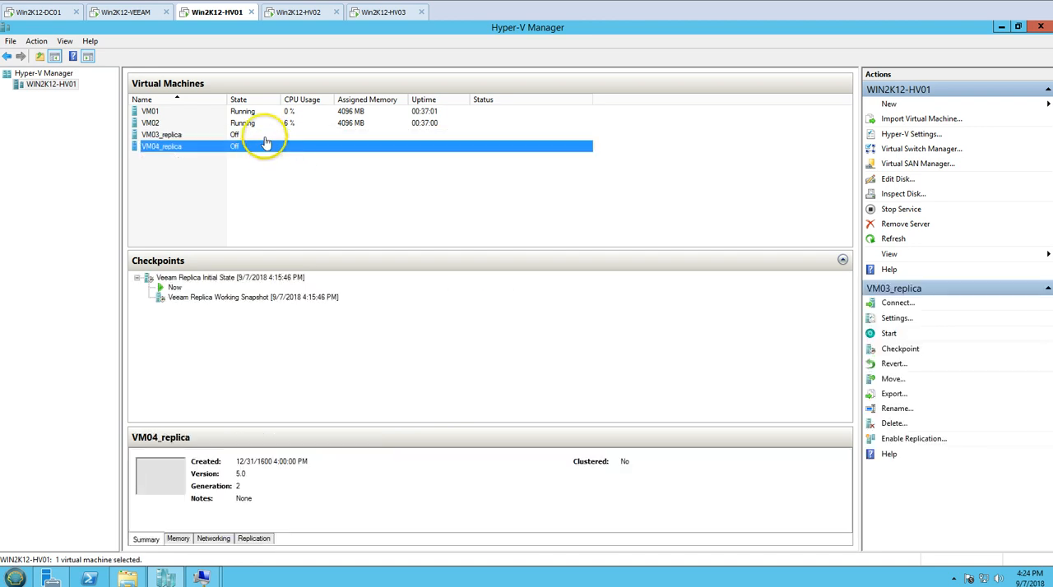
{"action": "left_click", "coordinate": [265, 135]}
Return to the running sessions on Win2K12-VEEAM and check the VM03&VM04-Replication job's current progress.
{"action": "left_click", "coordinate": [145, 14]}
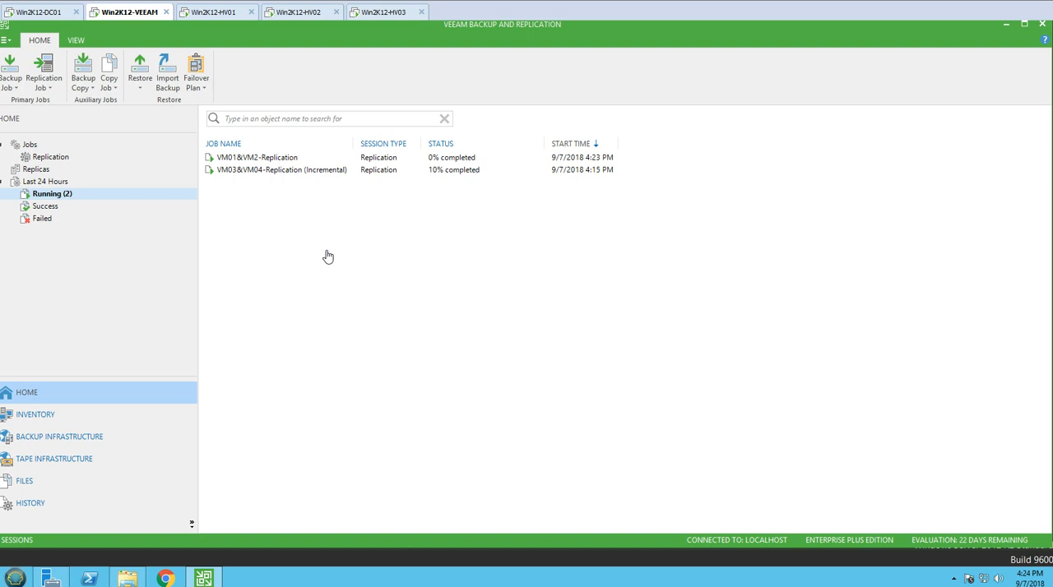
{"action": "left_click", "coordinate": [51, 206]}
{"action": "left_click", "coordinate": [81, 194]}
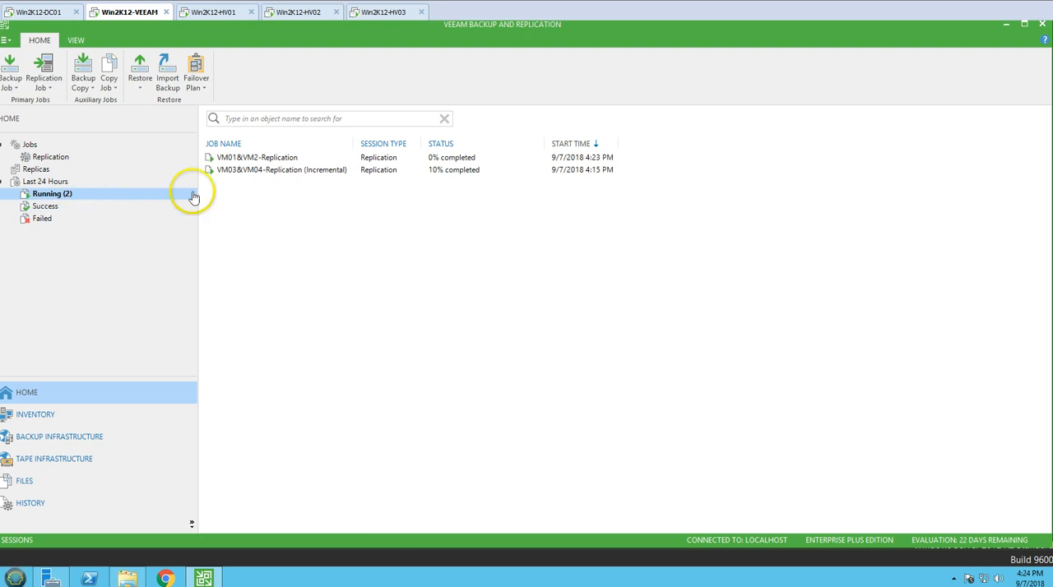
{"action": "left_click", "coordinate": [251, 172]}
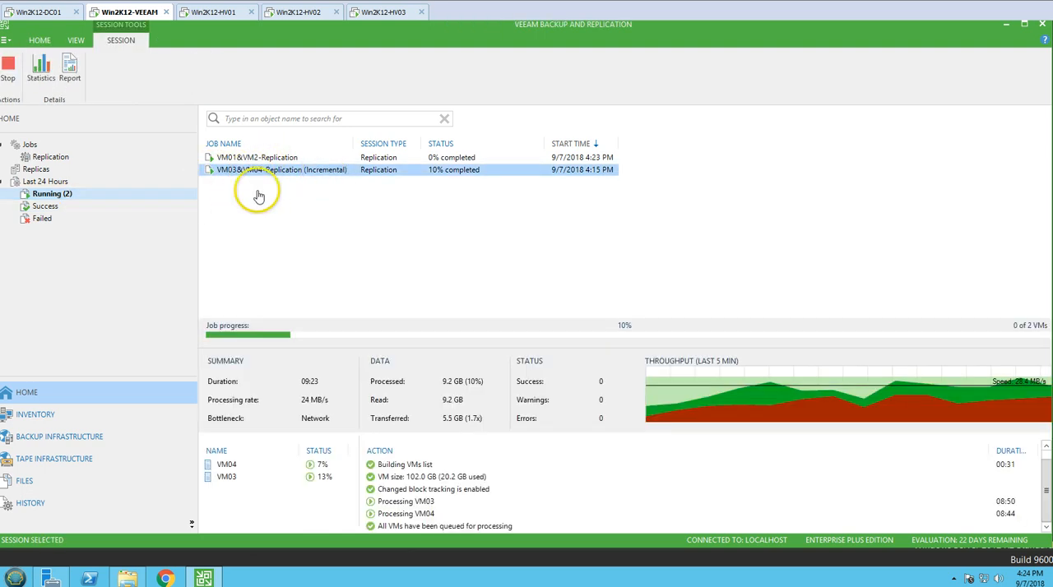
Open the list of replicas and examine the job, status and restore points of the VM01 and VM02 replicas.
{"action": "left_click", "coordinate": [36, 169]}
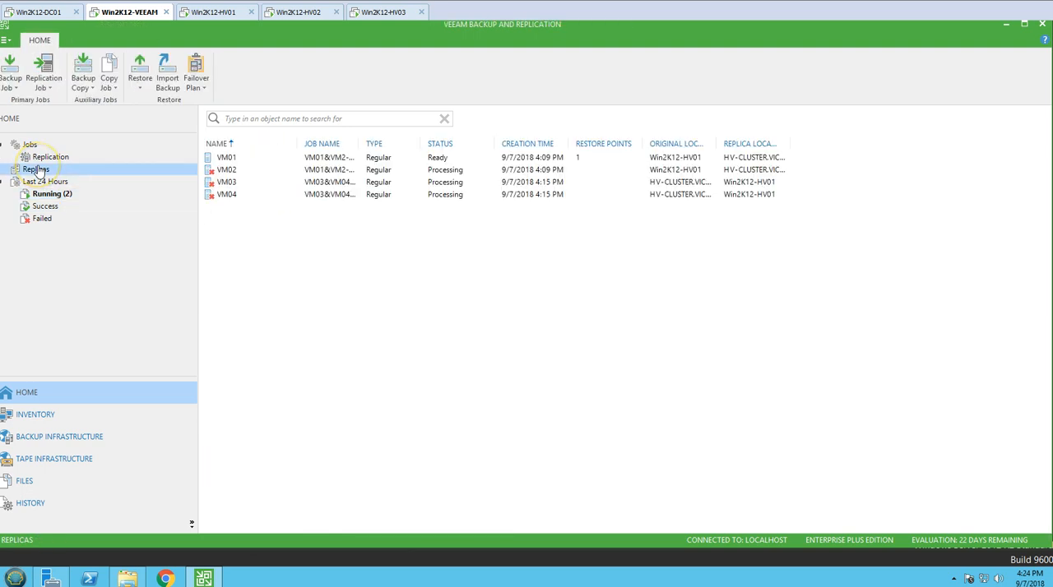
{"action": "left_click", "coordinate": [234, 170]}
{"action": "left_click", "coordinate": [243, 158]}
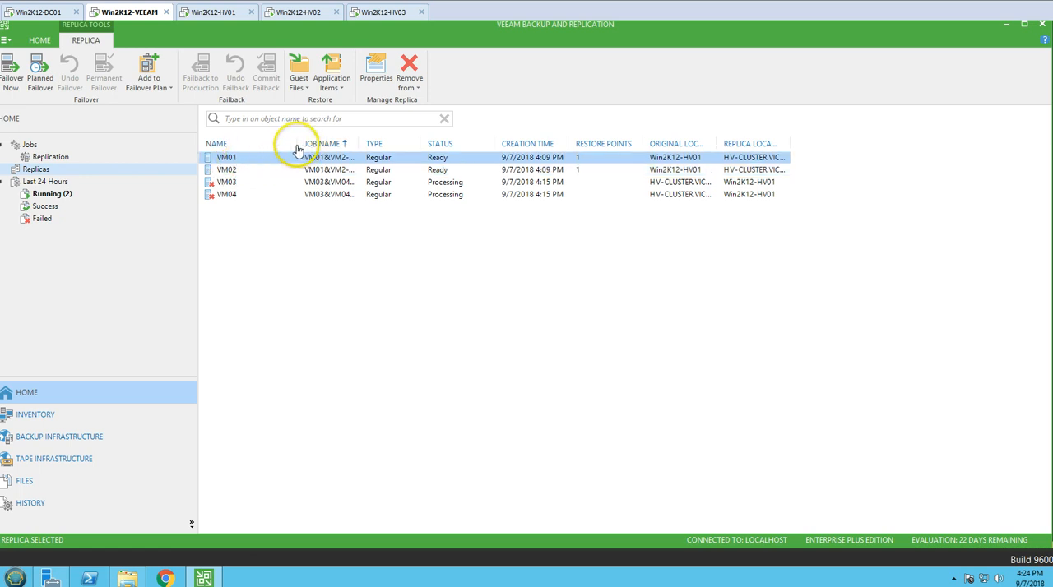
{"action": "left_click", "coordinate": [393, 215]}
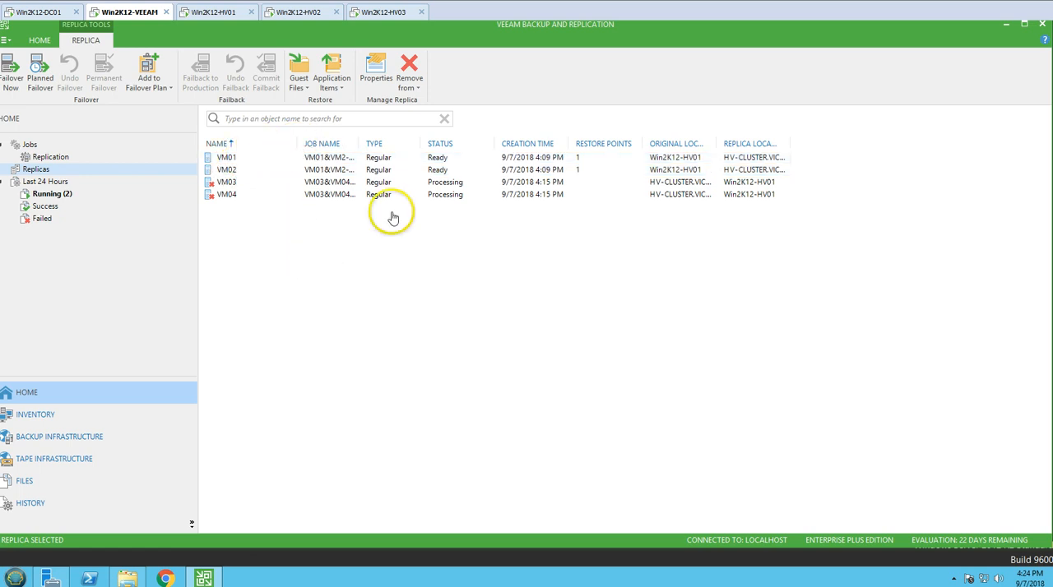
{"action": "left_click", "coordinate": [444, 171]}
{"action": "left_click", "coordinate": [451, 159]}
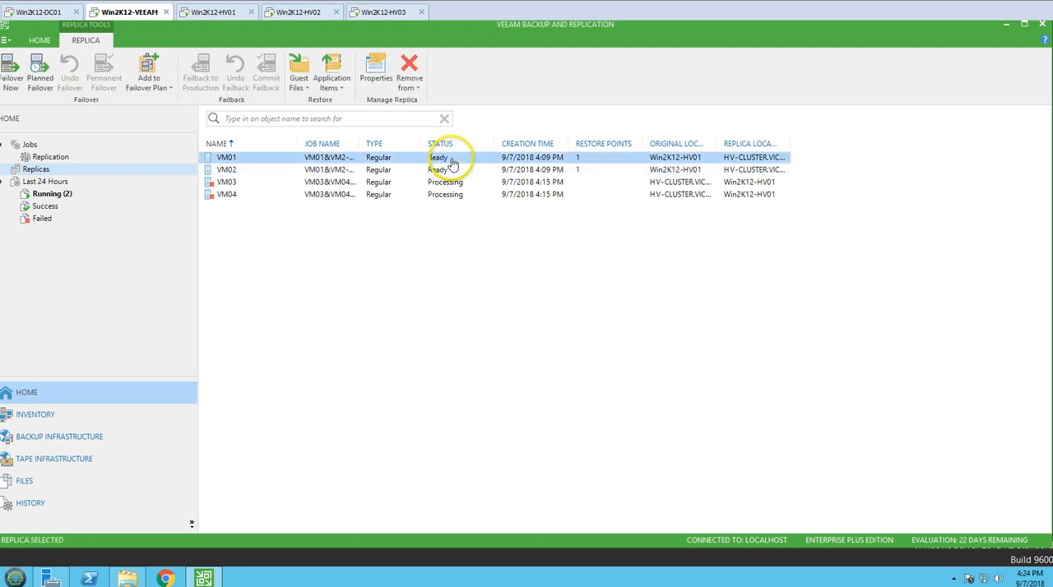
{"action": "left_click", "coordinate": [235, 169]}
{"action": "left_click", "coordinate": [370, 157]}
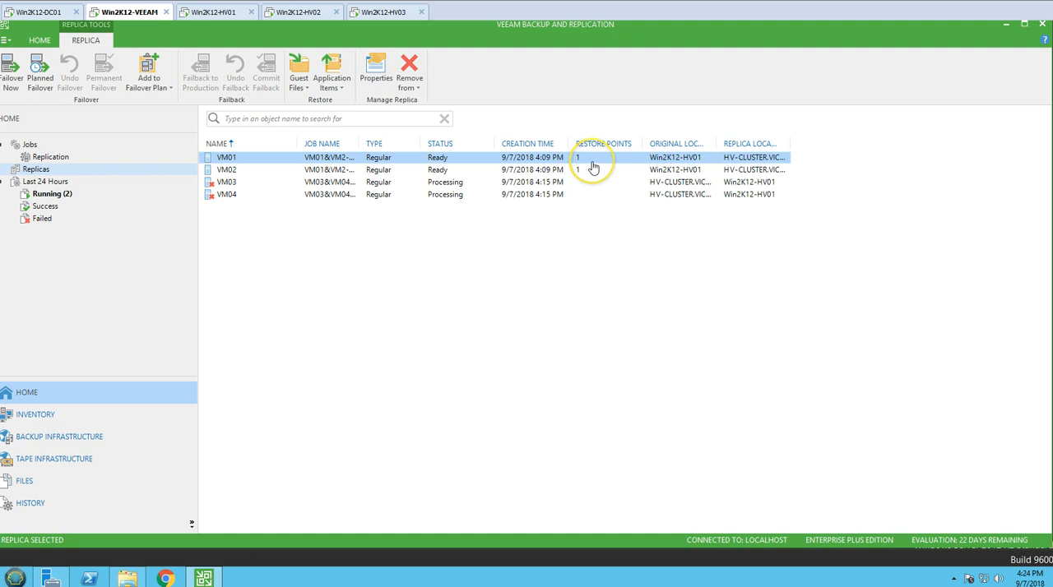
Widen the replica list's Original Location column to fit its contents and check the status of VM01 and VM02.
{"action": "double_click", "coordinate": [717, 145]}
{"action": "left_click", "coordinate": [653, 211]}
{"action": "left_click", "coordinate": [424, 157]}
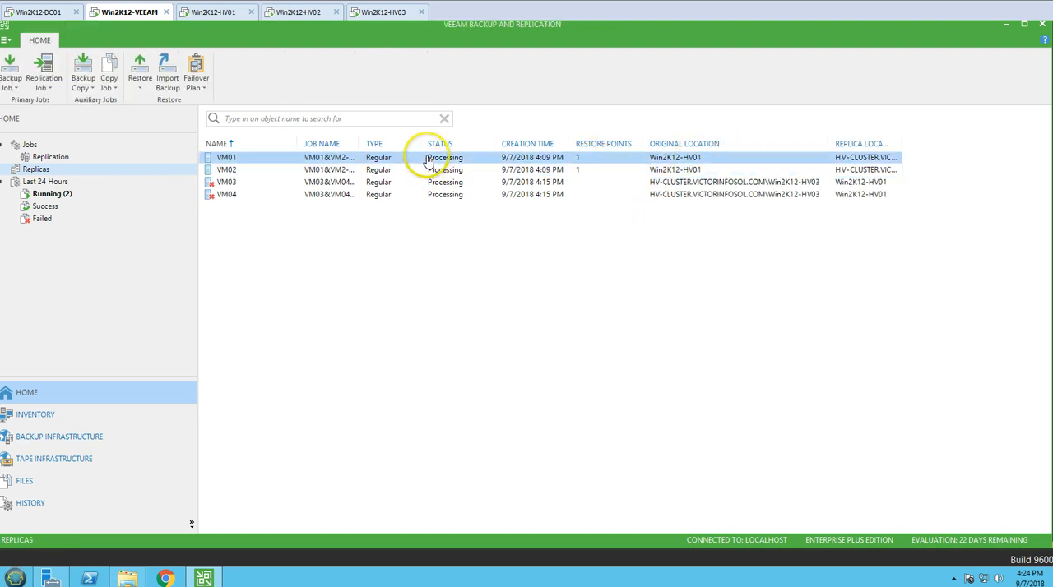
{"action": "left_click", "coordinate": [424, 169]}
{"action": "left_click", "coordinate": [444, 157]}
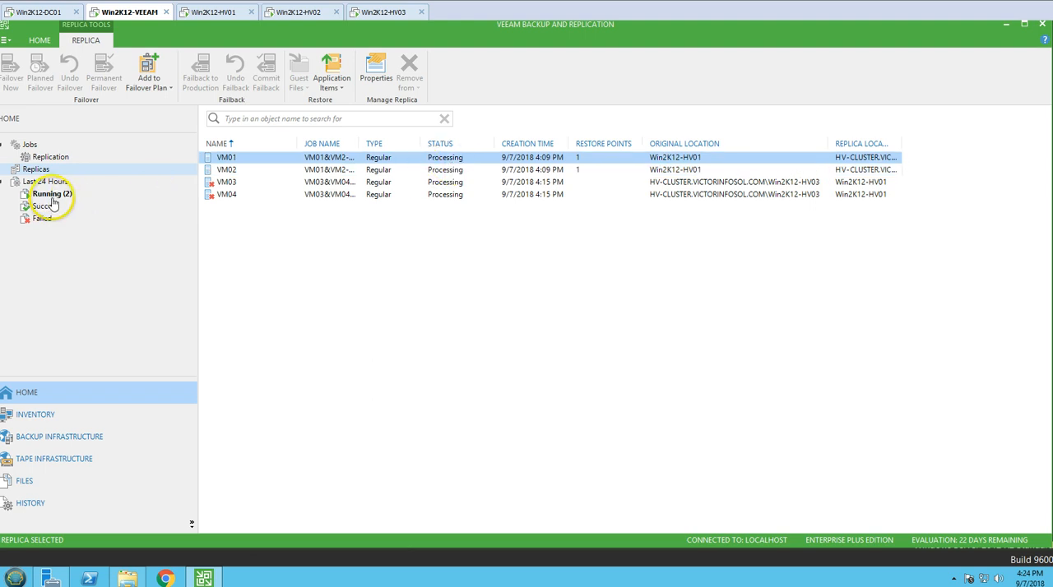
Compare the progress of the VM01&VM2-Replication and VM03&VM04-Replication sessions among the running sessions of the last 24 hours.
{"action": "left_click", "coordinate": [59, 193]}
{"action": "left_click", "coordinate": [344, 170]}
{"action": "key", "text": "Up"}
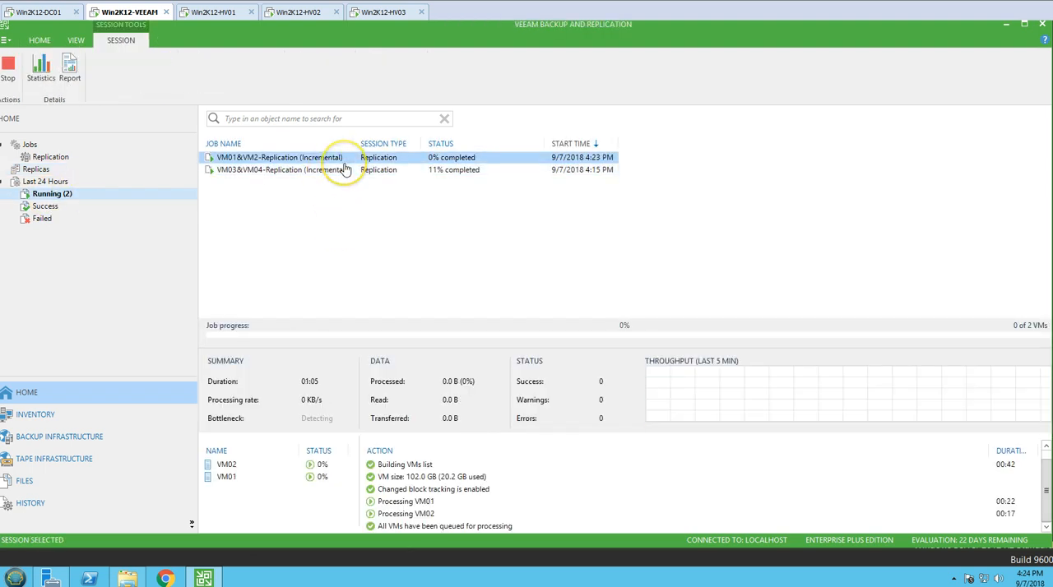
{"action": "left_click", "coordinate": [339, 173]}
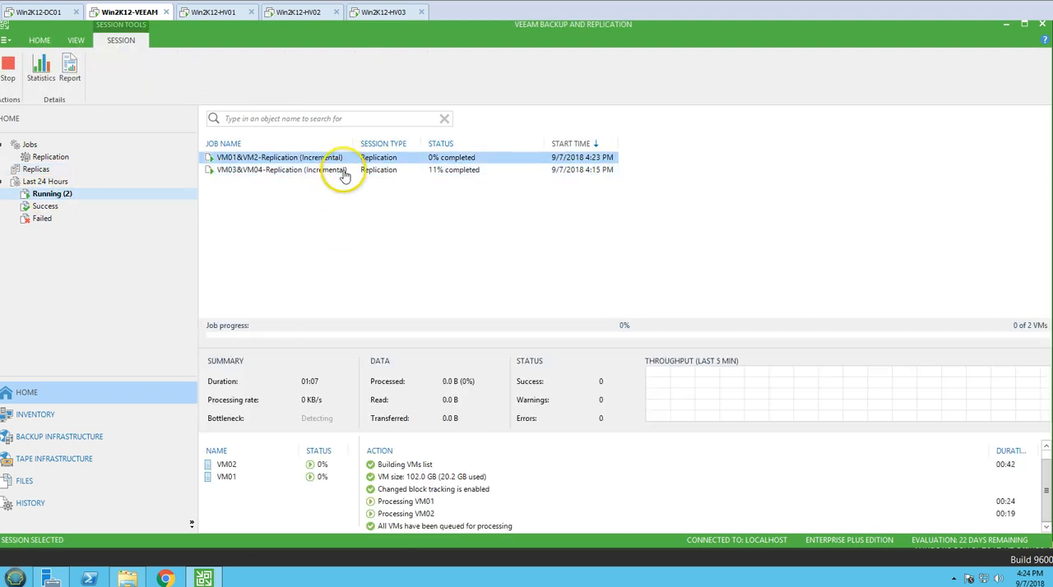
{"action": "left_click", "coordinate": [346, 159]}
{"action": "left_click", "coordinate": [339, 171]}
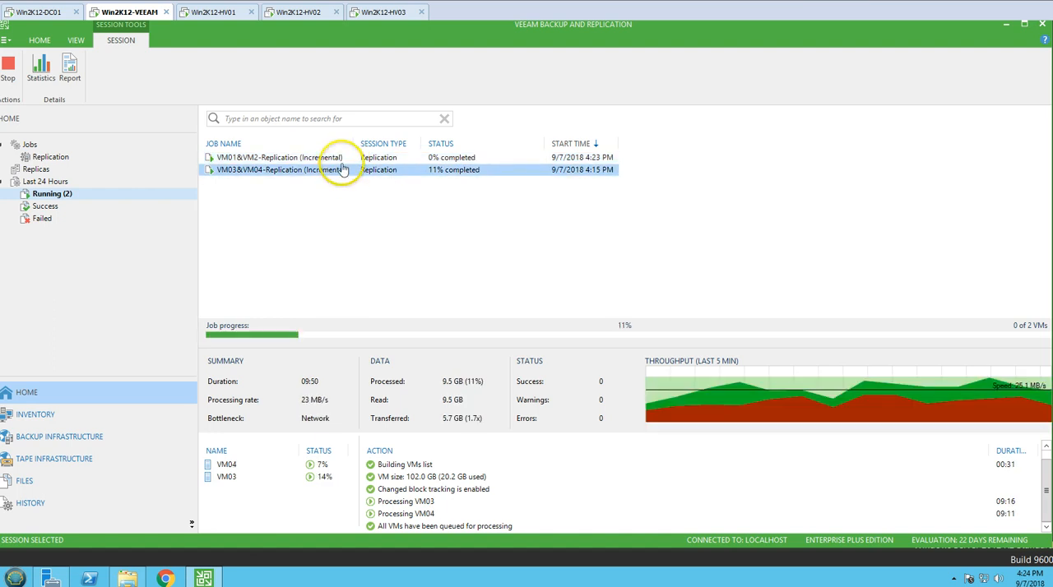
{"action": "left_click", "coordinate": [343, 160]}
{"action": "left_click", "coordinate": [342, 171]}
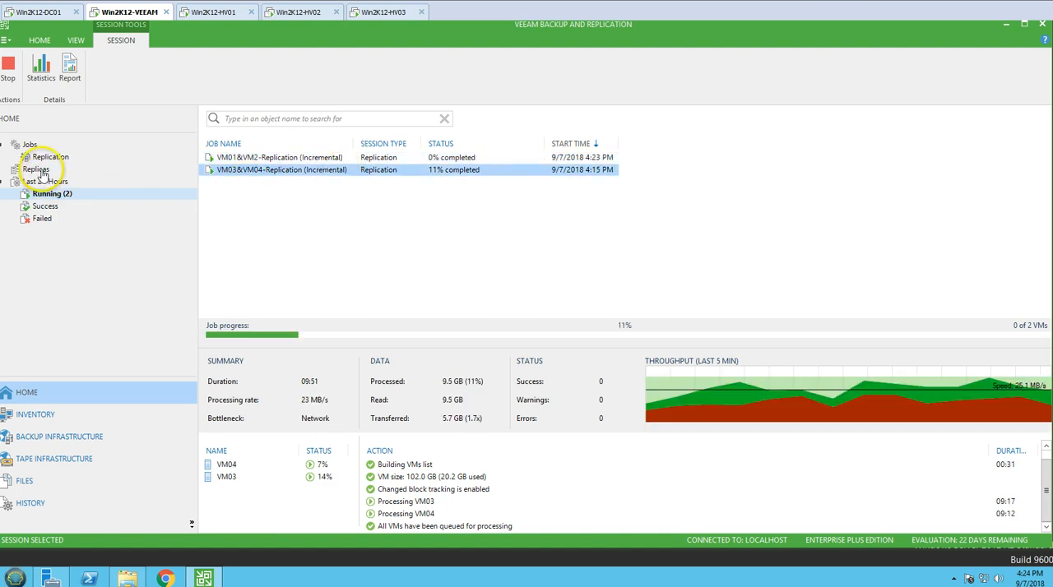
Return to the replica list and check the restore points of the VM01 replica.
{"action": "left_click", "coordinate": [36, 169]}
{"action": "left_click", "coordinate": [246, 158]}
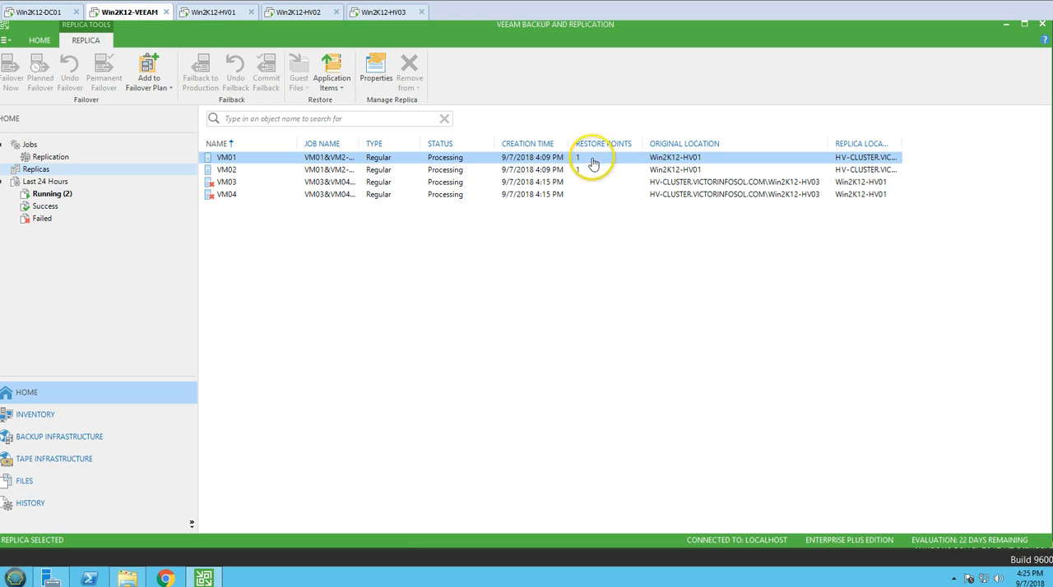
{"action": "left_click", "coordinate": [592, 249]}
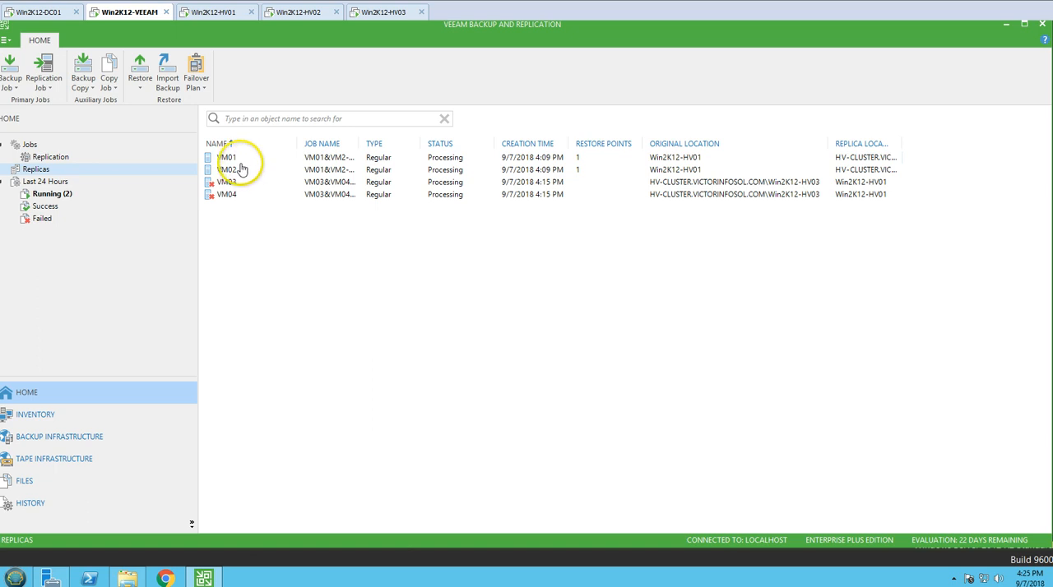
Go back to the running sessions and monitor both replication jobs, alternating between their progress details.
{"action": "left_click", "coordinate": [61, 195]}
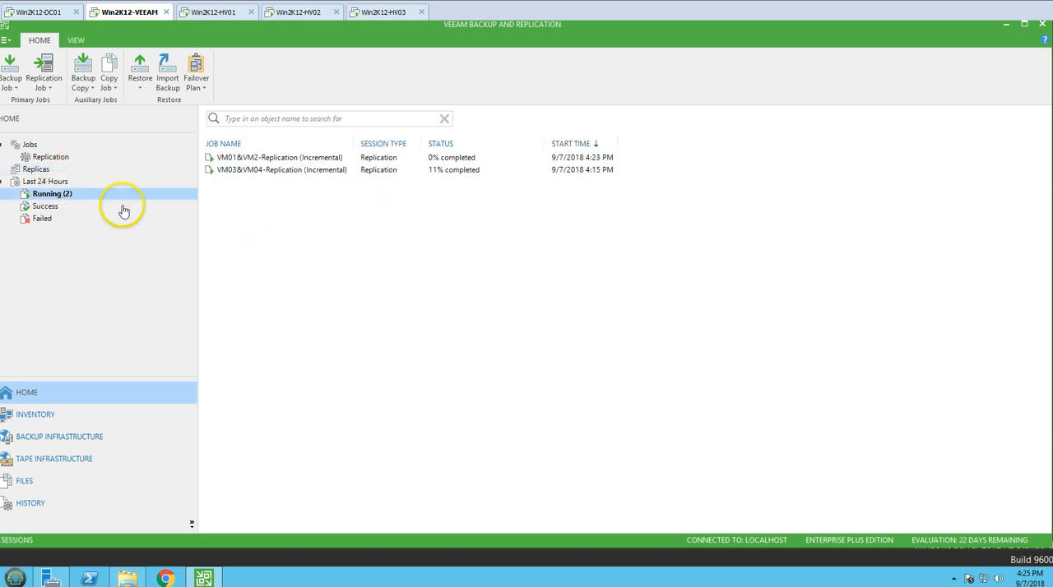
{"action": "left_click", "coordinate": [332, 169]}
{"action": "left_click", "coordinate": [331, 157]}
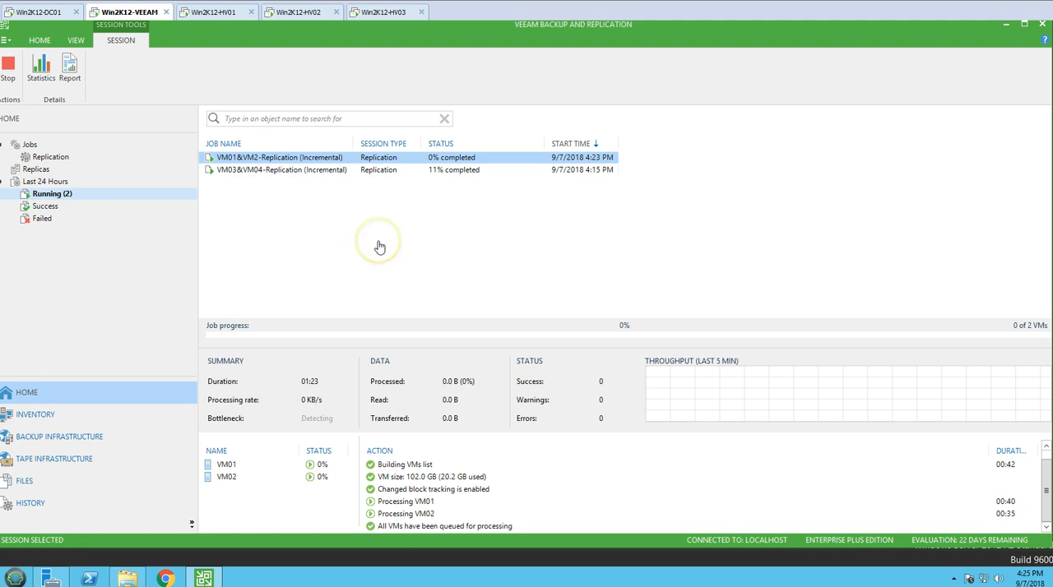
{"action": "left_click", "coordinate": [306, 170]}
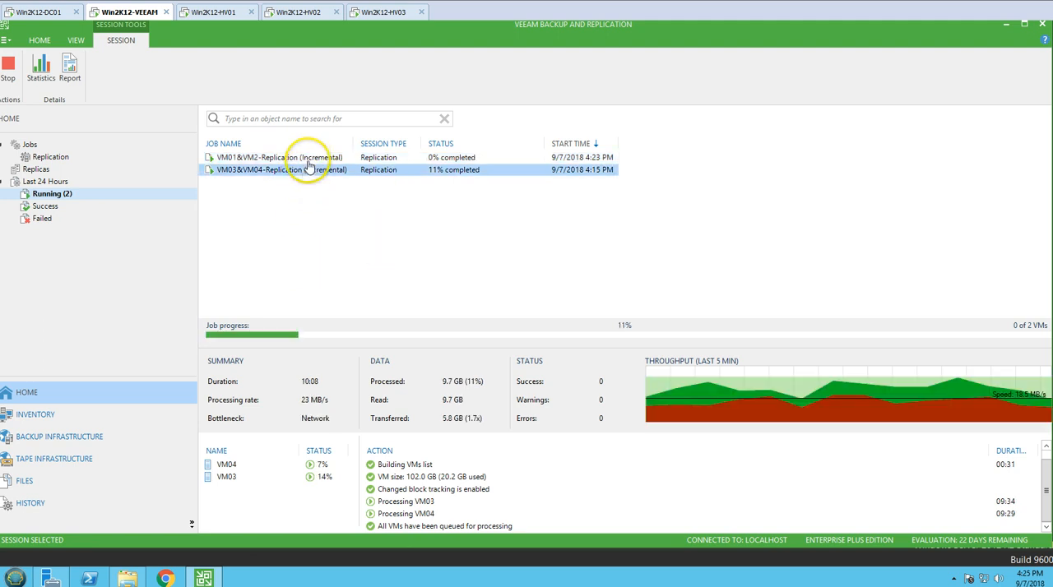
{"action": "left_click", "coordinate": [311, 159]}
{"action": "left_click", "coordinate": [329, 234]}
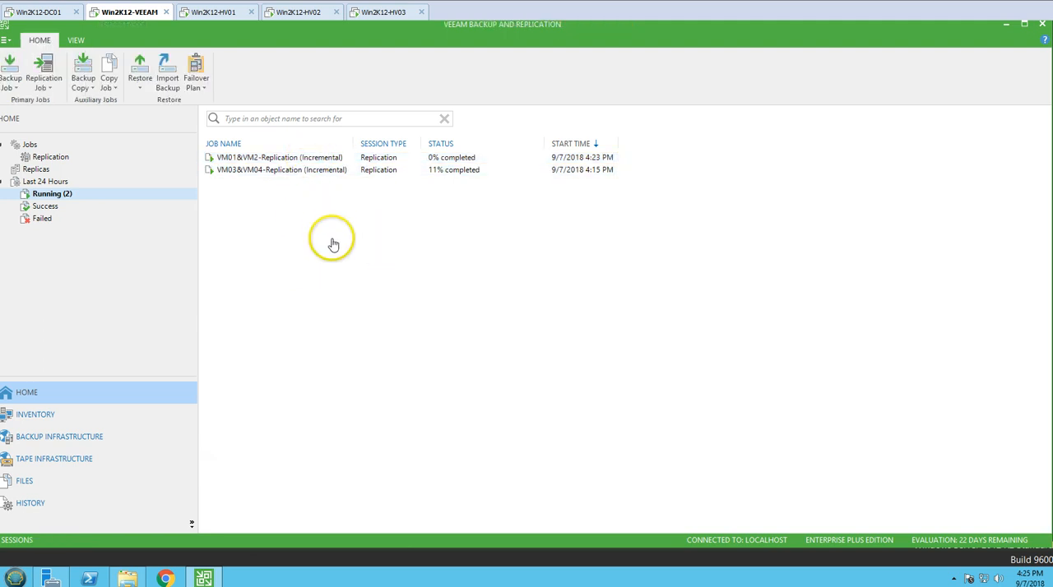
{"action": "left_click", "coordinate": [344, 170]}
{"action": "left_click", "coordinate": [339, 158]}
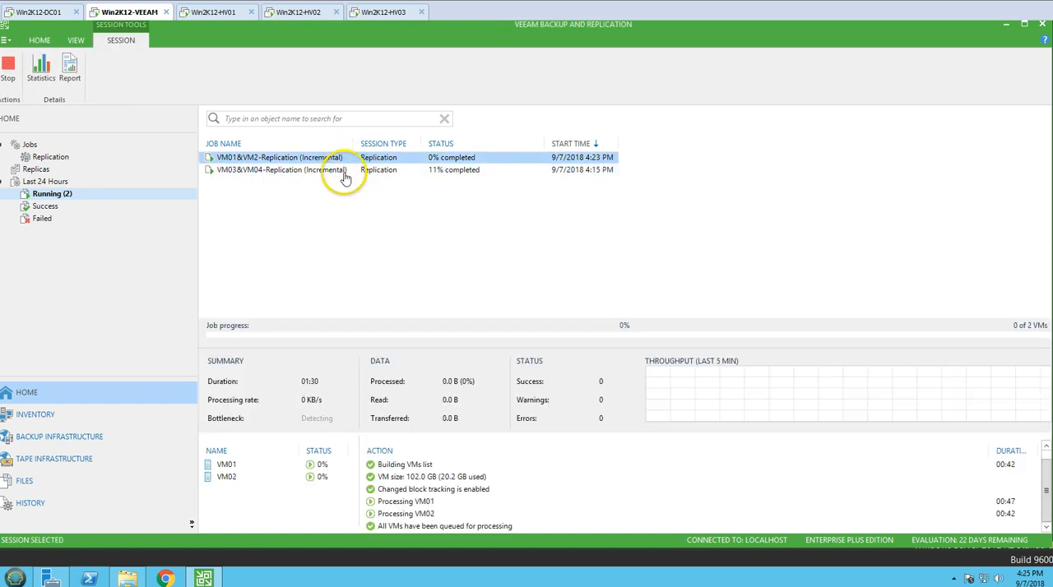
{"action": "left_click", "coordinate": [354, 170]}
{"action": "left_click", "coordinate": [353, 158]}
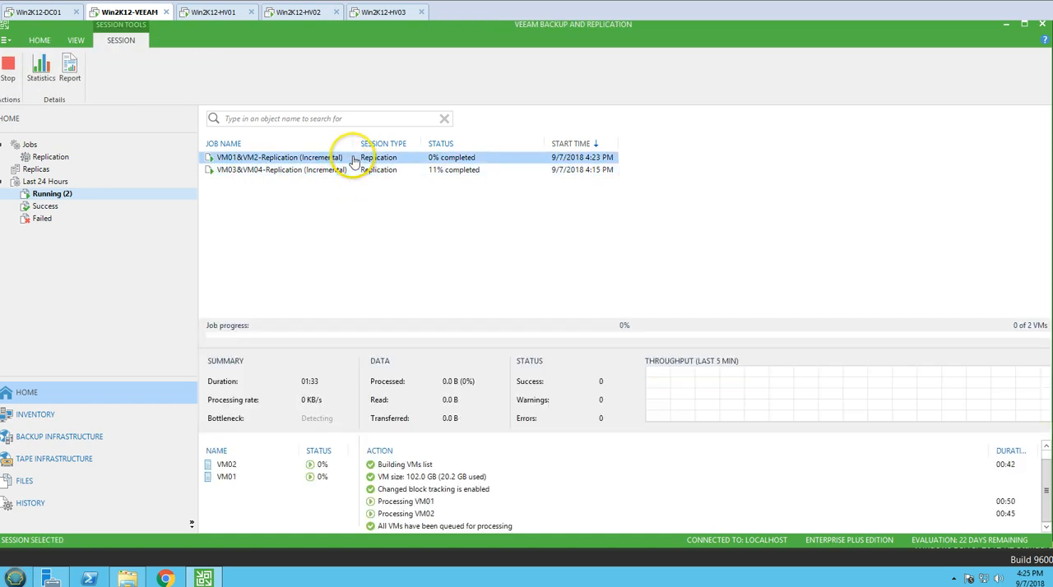
{"action": "left_click", "coordinate": [354, 172]}
{"action": "left_click", "coordinate": [354, 162]}
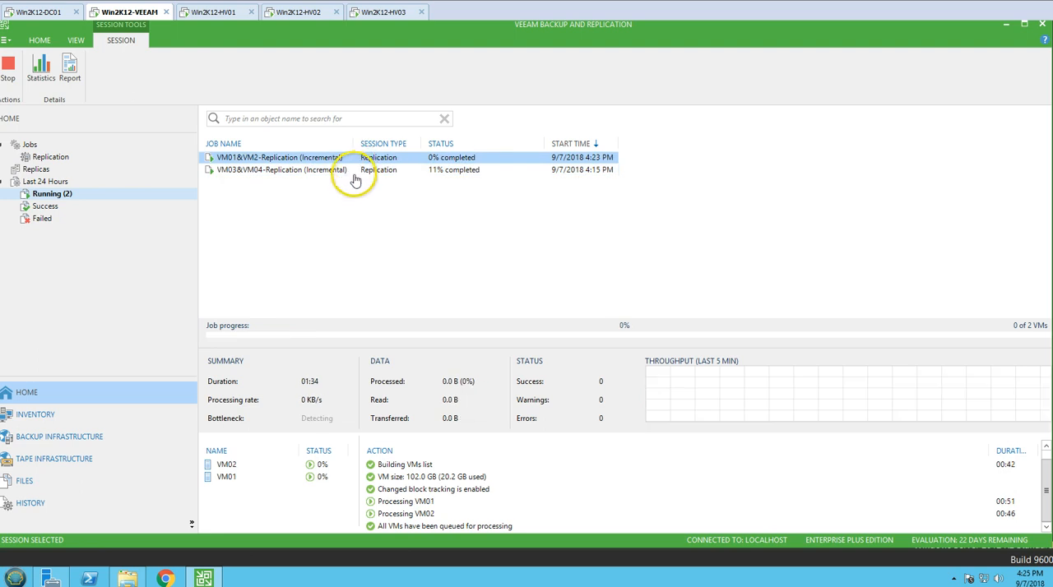
{"action": "left_click", "coordinate": [354, 170]}
{"action": "left_click", "coordinate": [267, 242]}
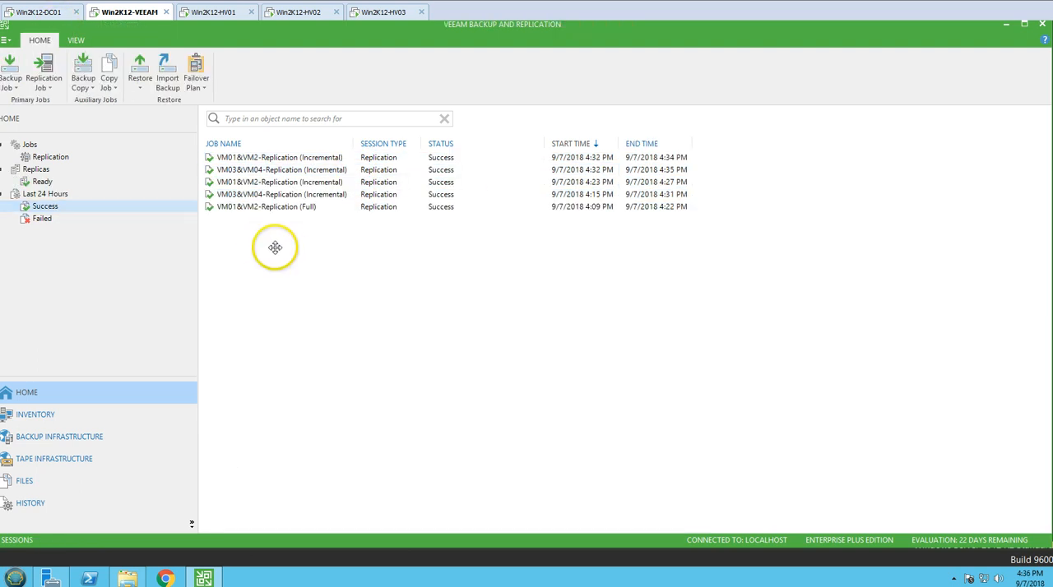
Examine the details of each successful VM01&VM2-Replication and VM03&VM04-Replication session from the last 24 hours.
{"action": "left_click", "coordinate": [280, 158]}
{"action": "left_click", "coordinate": [278, 170]}
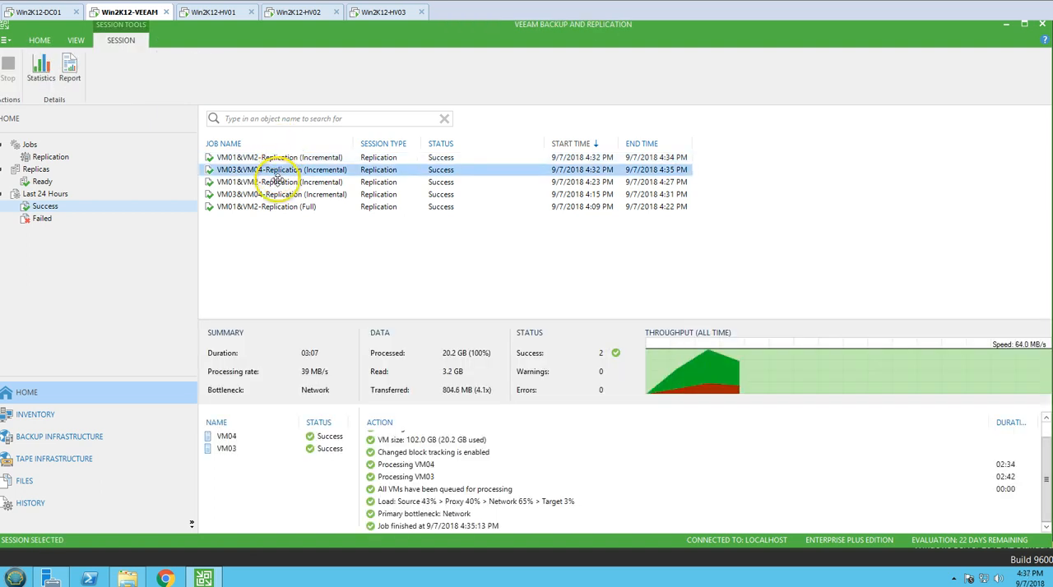
{"action": "left_click", "coordinate": [277, 183]}
{"action": "left_click", "coordinate": [277, 195]}
{"action": "left_click", "coordinate": [278, 206]}
{"action": "left_click", "coordinate": [278, 182]}
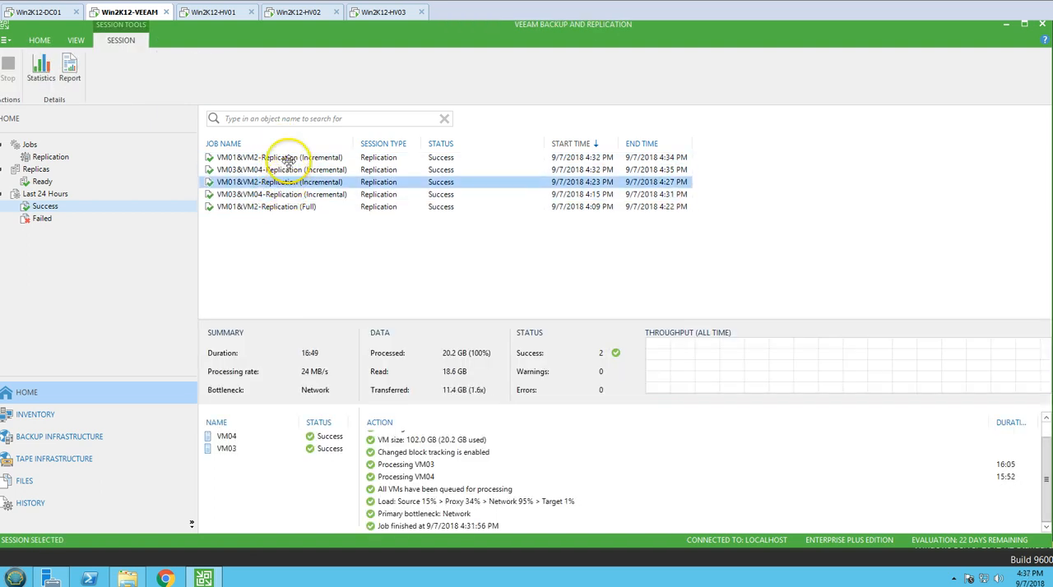
{"action": "left_click", "coordinate": [280, 157]}
{"action": "left_click", "coordinate": [295, 206]}
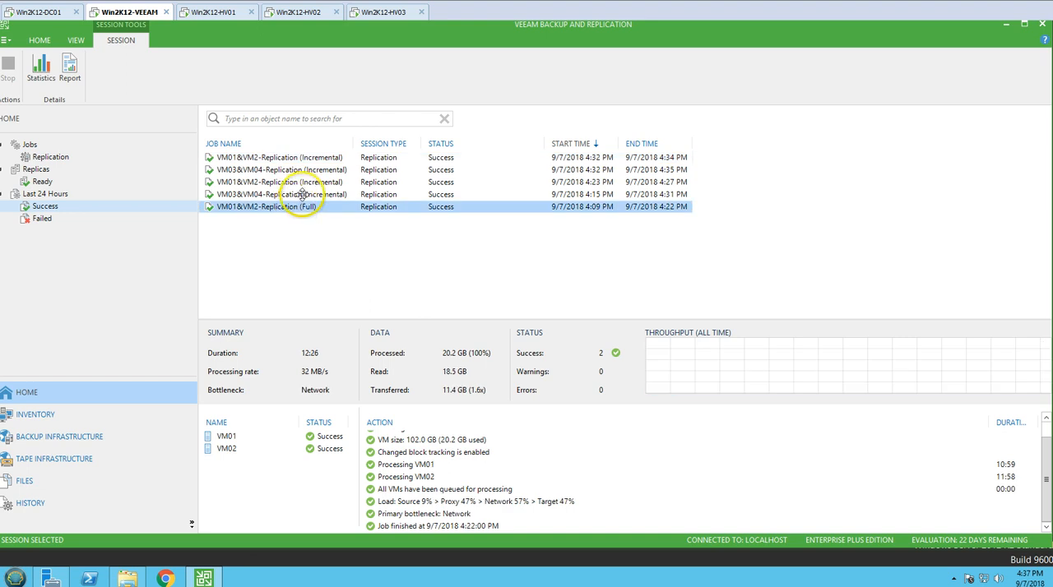
{"action": "left_click", "coordinate": [283, 195]}
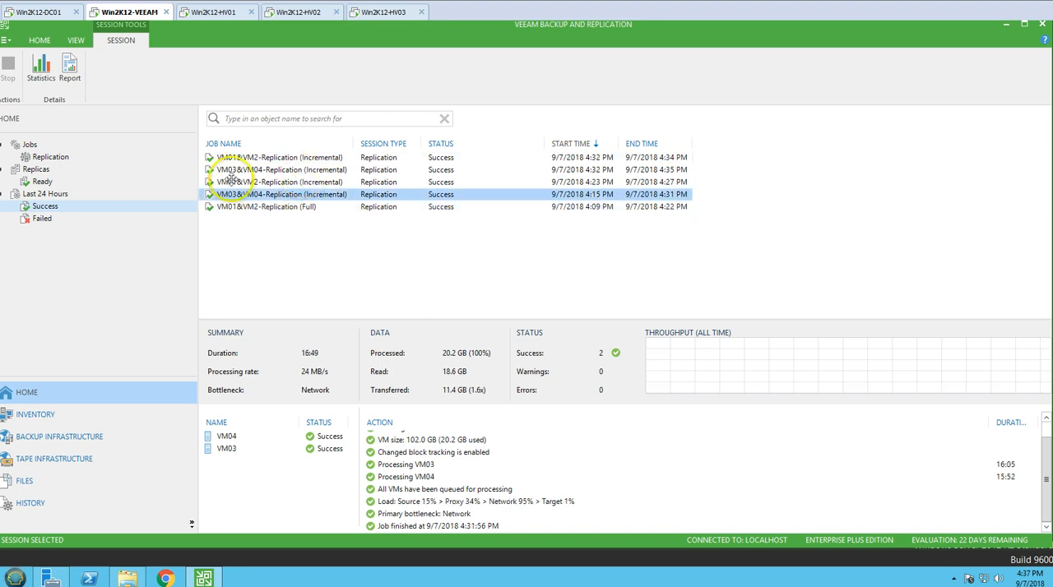
View the replication job list, and go through the VM01 to VM04 entries in the replica list.
{"action": "left_click", "coordinate": [51, 157]}
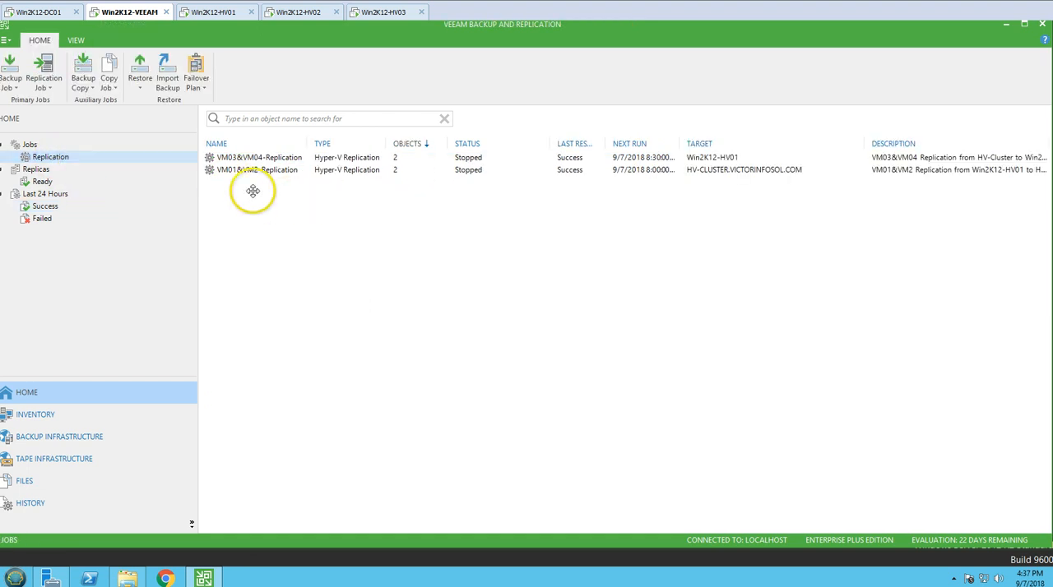
{"action": "left_click", "coordinate": [39, 169]}
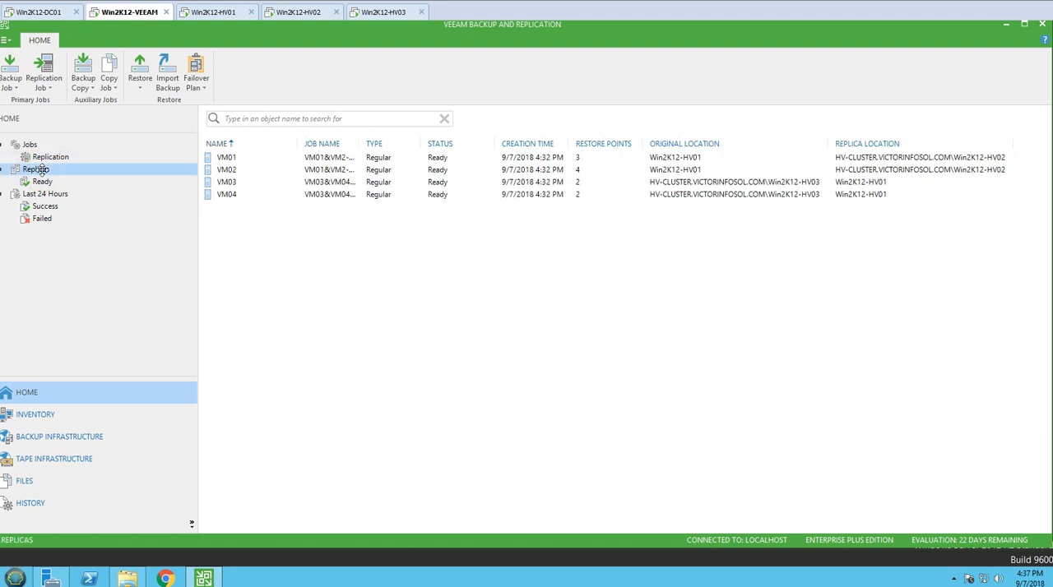
{"action": "left_click", "coordinate": [228, 157]}
{"action": "left_click", "coordinate": [230, 169]}
{"action": "left_click", "coordinate": [236, 184]}
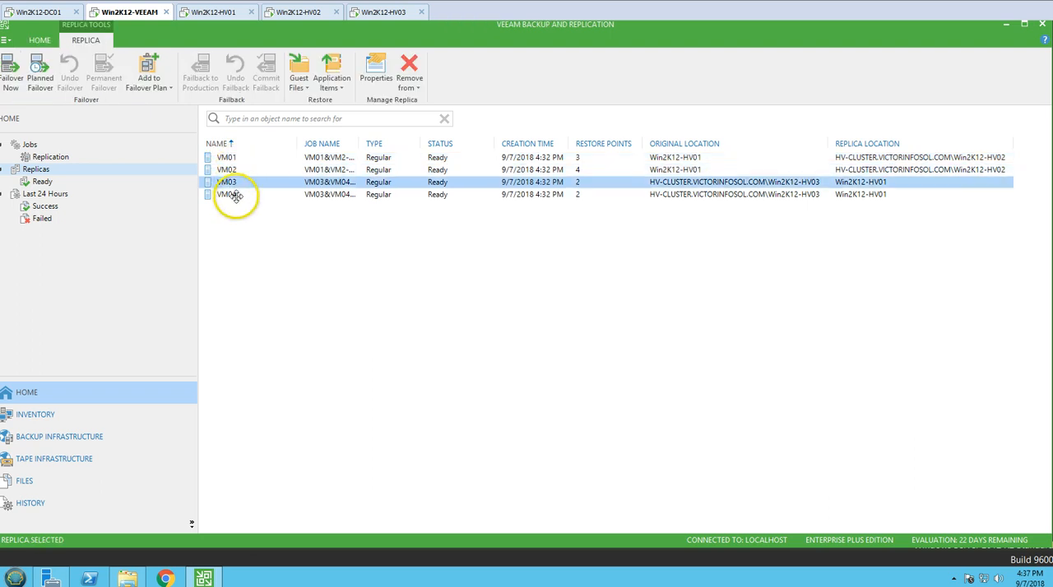
{"action": "left_click", "coordinate": [236, 196]}
{"action": "left_click", "coordinate": [239, 181]}
{"action": "left_click", "coordinate": [240, 169]}
{"action": "left_click", "coordinate": [242, 157]}
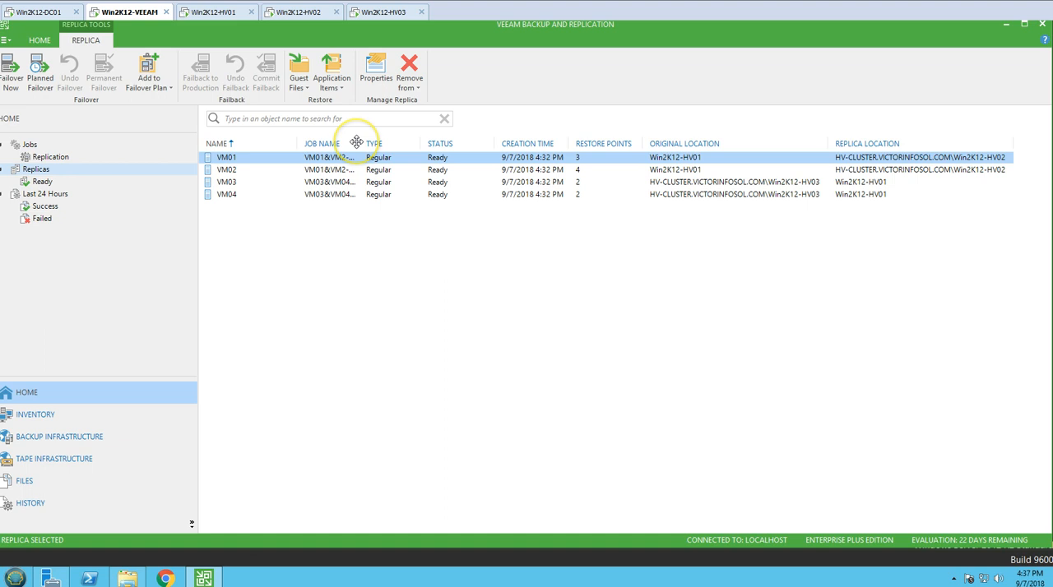
Widen the replica list's Job Name column to show full job names and check the VM01 and VM02 entries.
{"action": "left_click_drag", "start_coordinate": [358, 142], "coordinate": [393, 143]}
{"action": "left_click", "coordinate": [417, 171]}
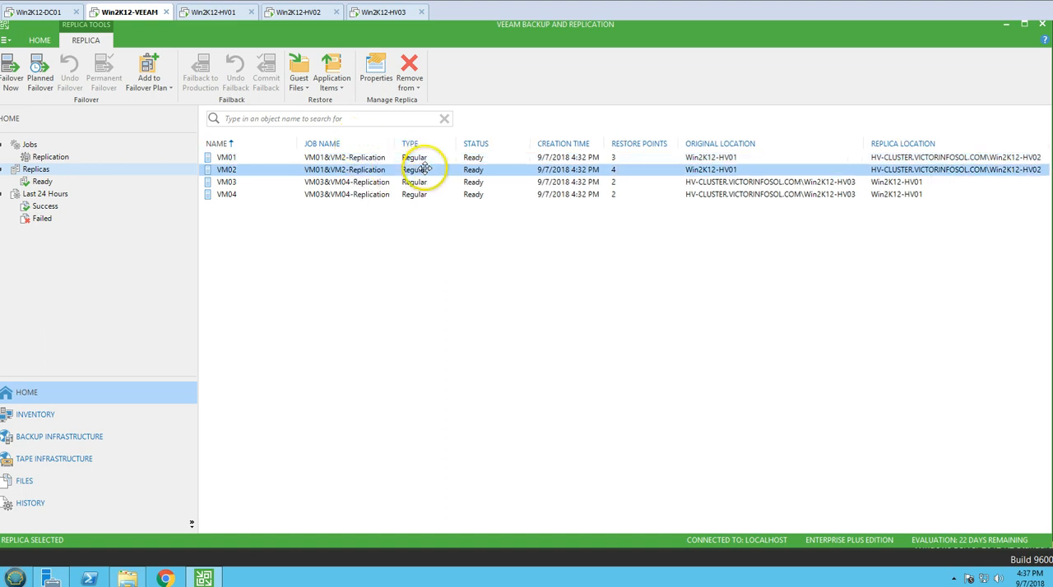
{"action": "left_click", "coordinate": [480, 157]}
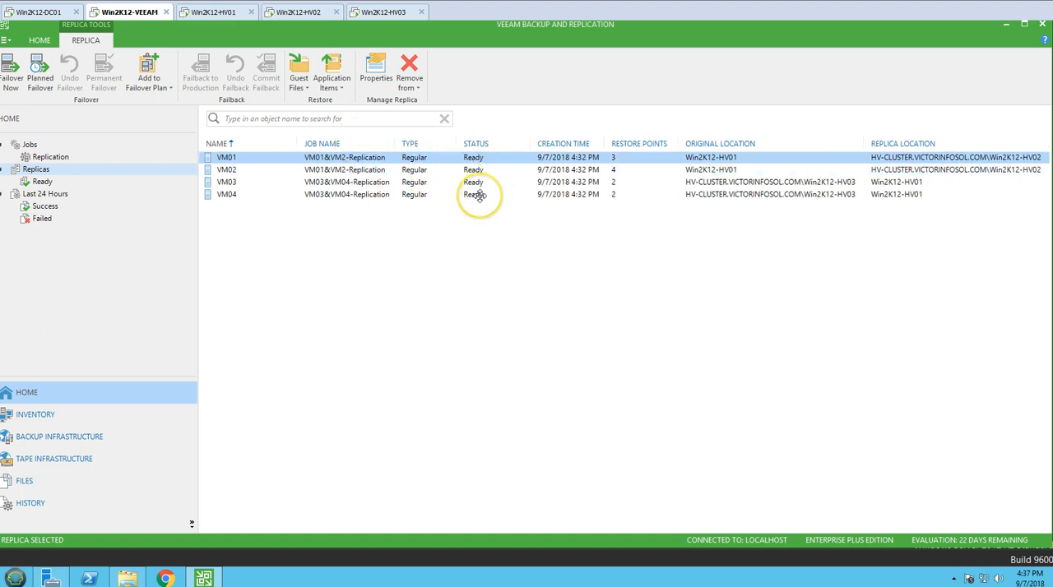
Compare the restore points of the VM01 and VM02 replicas and return to the replication job list.
{"action": "left_click", "coordinate": [619, 167]}
{"action": "left_click", "coordinate": [620, 159]}
{"action": "left_click", "coordinate": [620, 170]}
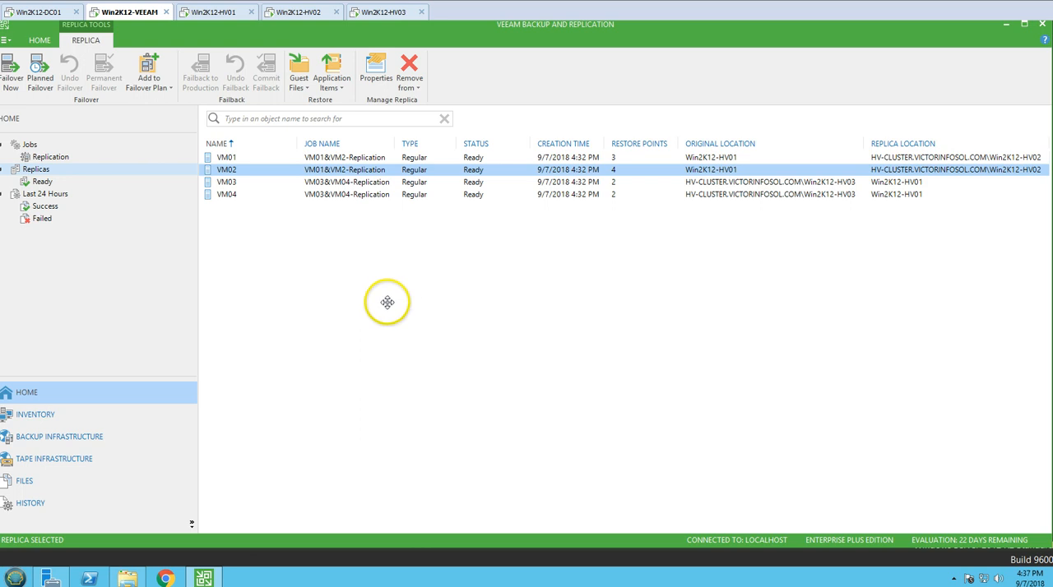
{"action": "left_click", "coordinate": [389, 301]}
{"action": "left_click", "coordinate": [56, 157]}
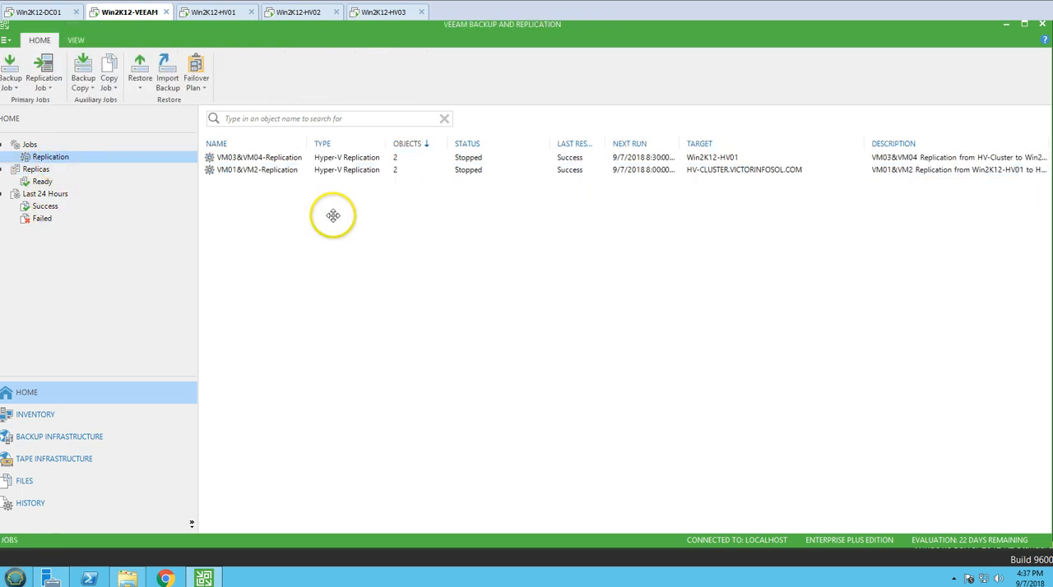